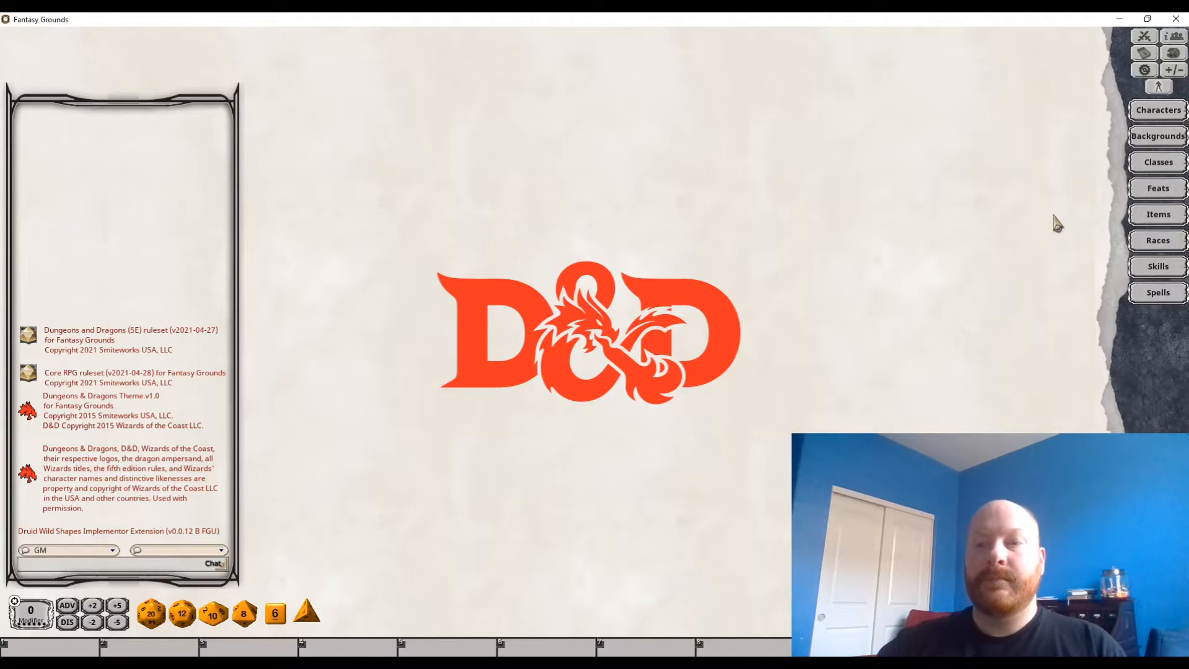
# Create a new character and name it Zojo, leaving only its character sheet open
pyautogui.click(1158, 110)
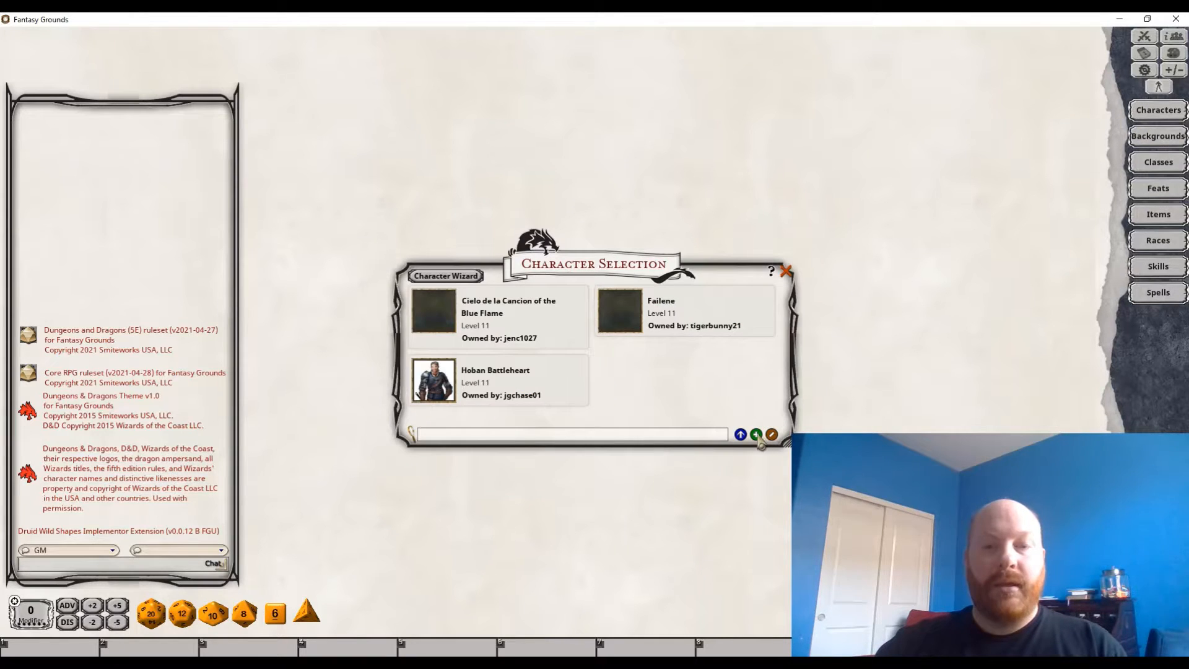
pyautogui.click(756, 434)
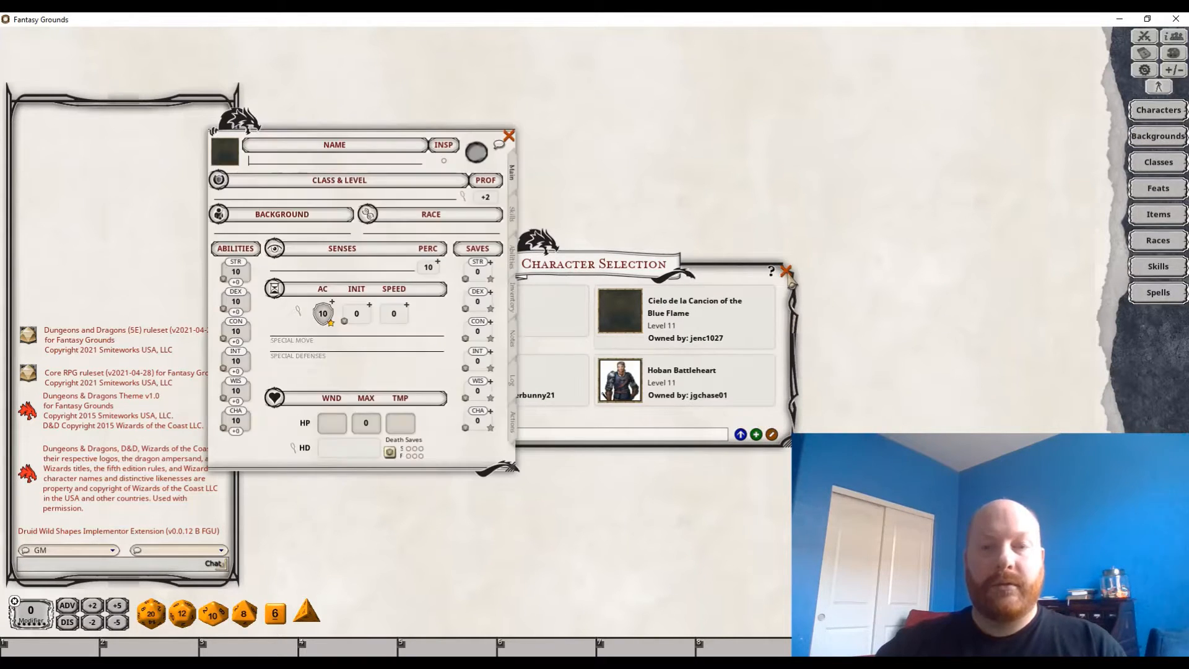
pyautogui.click(785, 270)
pyautogui.moveTo(232, 129); pyautogui.dragTo(135, 203)
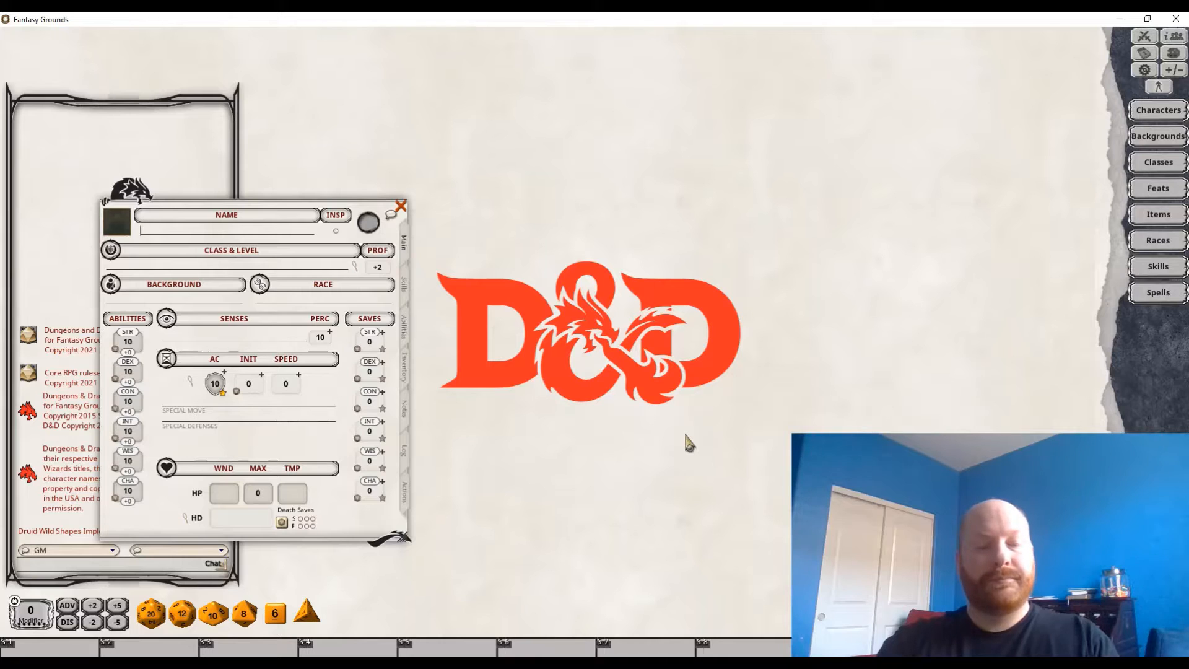
pyautogui.write('H')
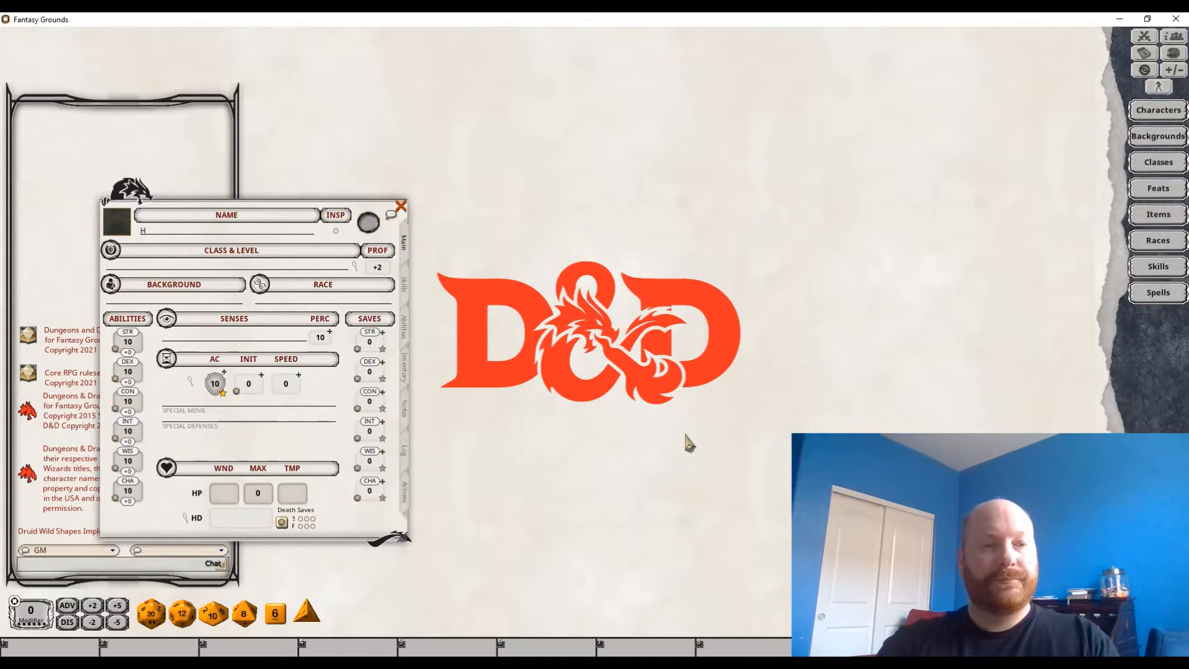
pyautogui.press('BackSpace')
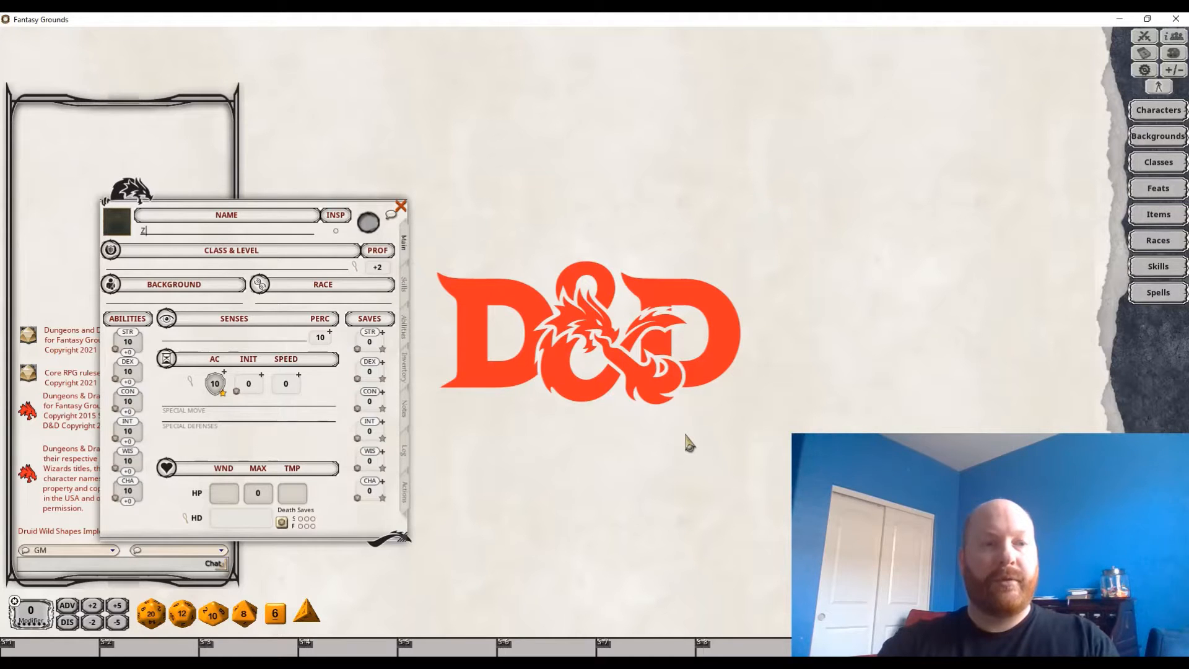
pyautogui.write('Zojo')
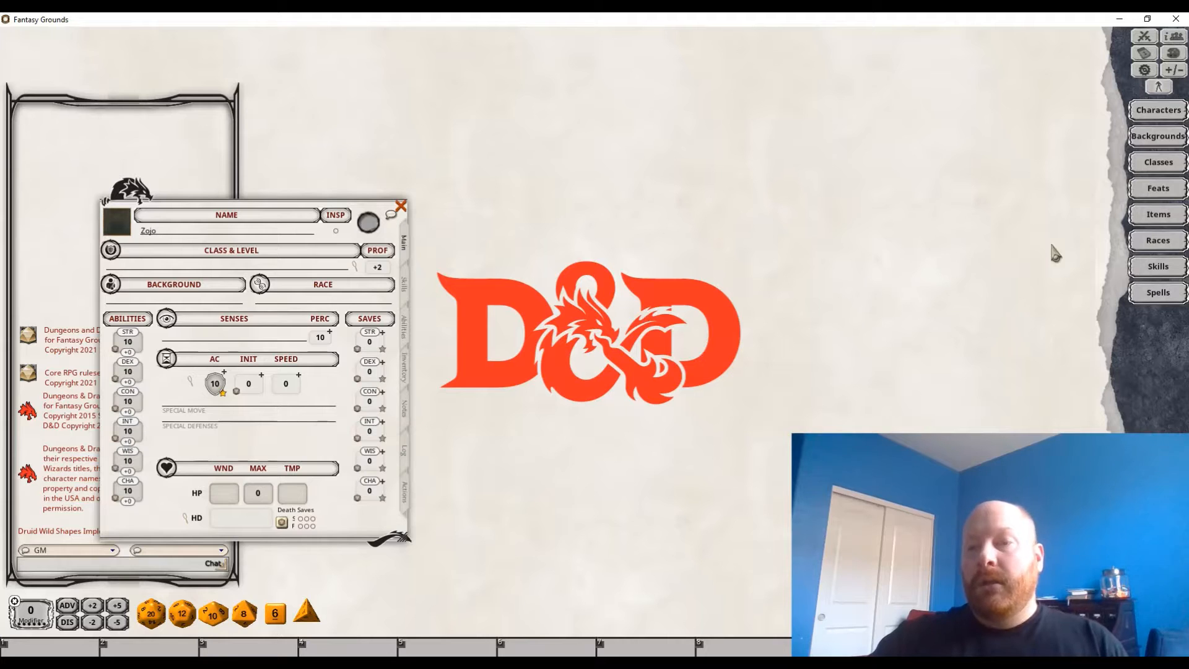
# Create a new race record and name it Cookie
pyautogui.click(1157, 240)
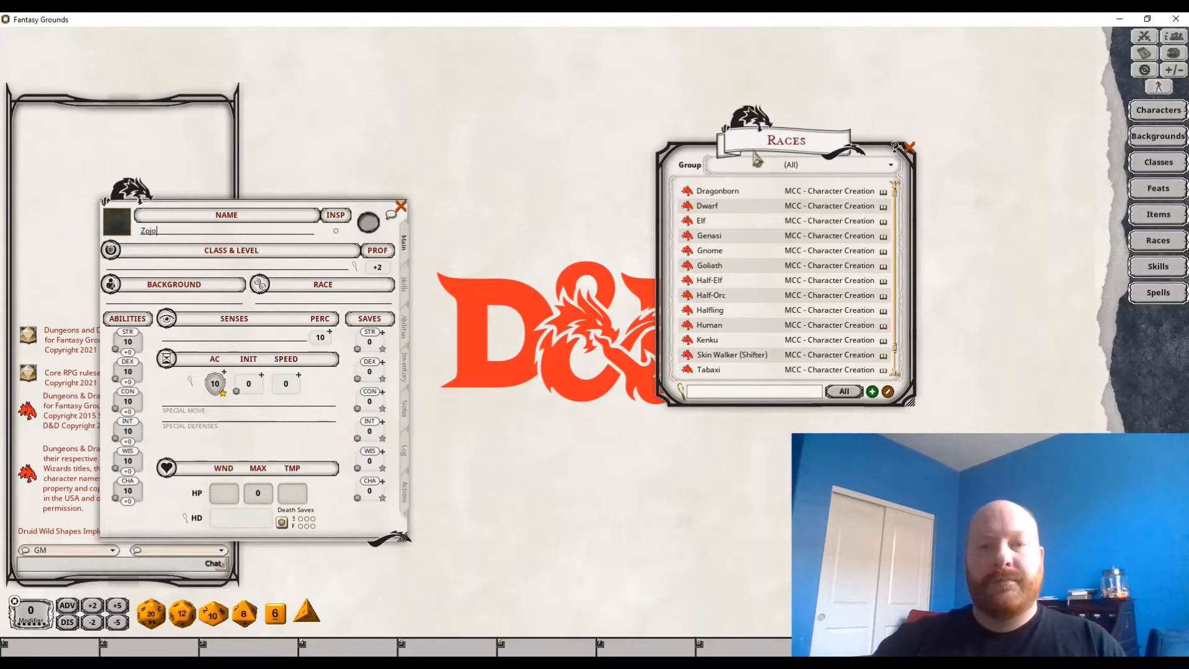
pyautogui.moveTo(753, 149); pyautogui.dragTo(867, 221)
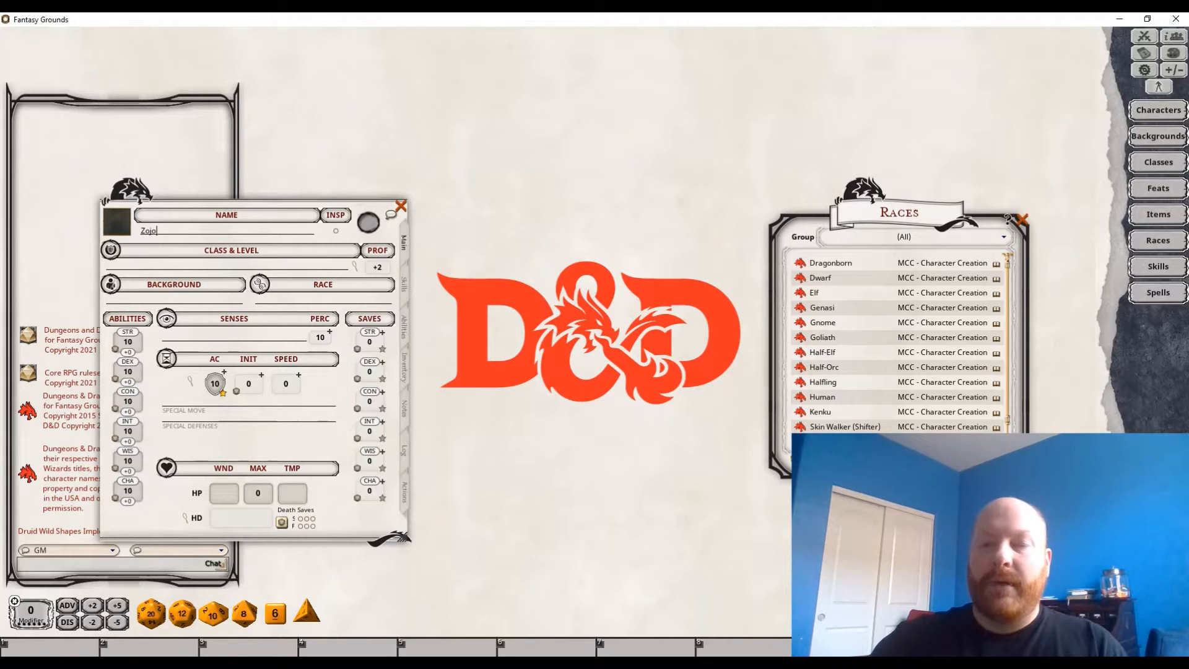
pyautogui.click(992, 458)
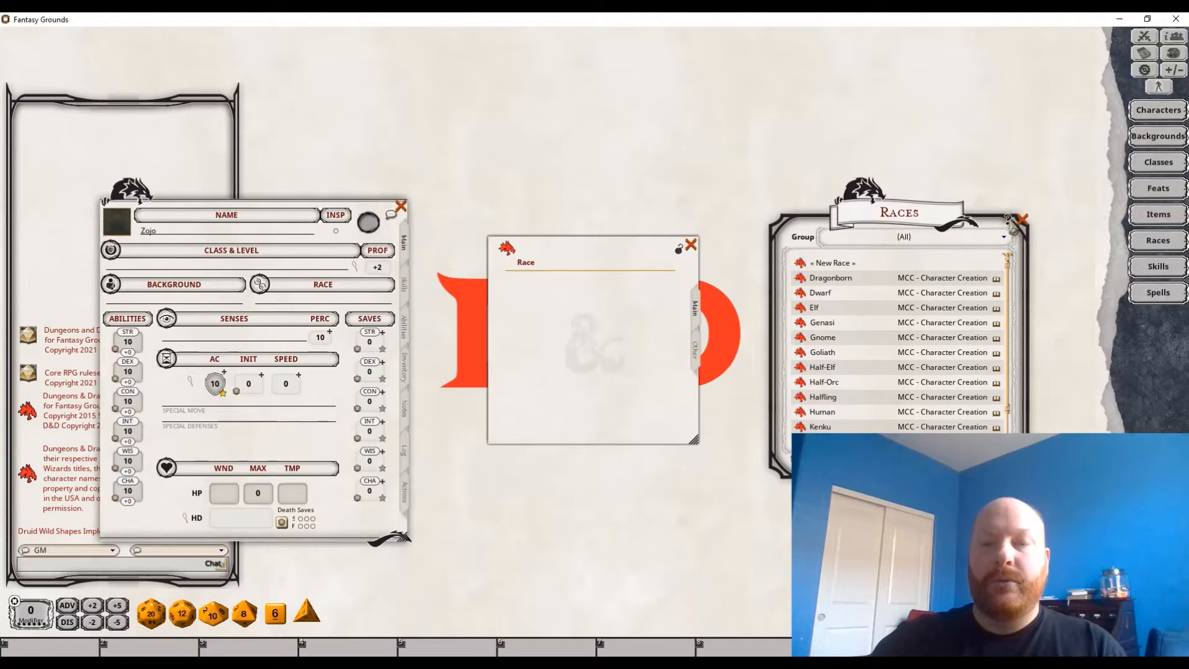
pyautogui.click(1022, 220)
pyautogui.click(613, 375)
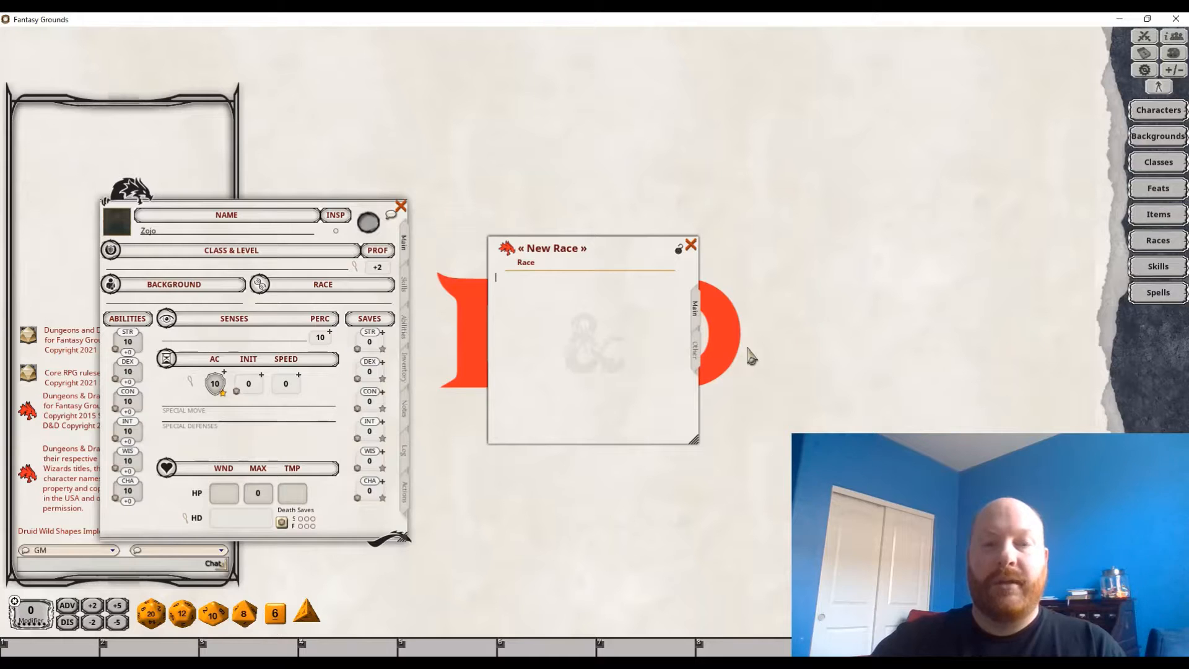
pyautogui.moveTo(491, 269); pyautogui.dragTo(753, 303)
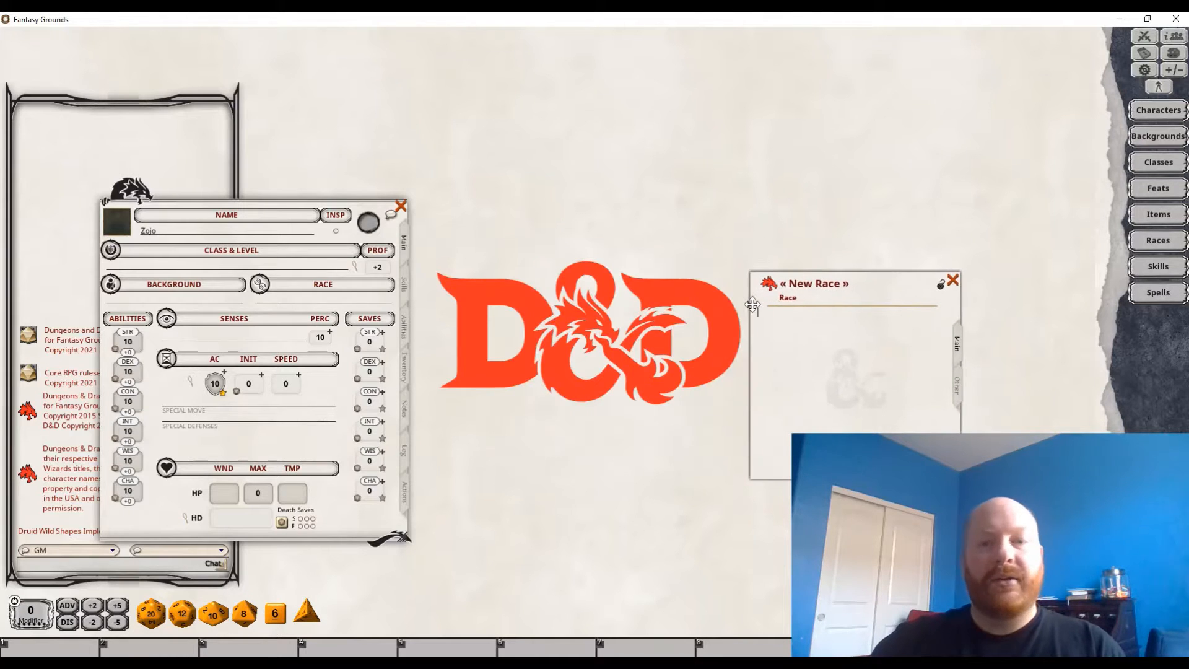
pyautogui.click(833, 284)
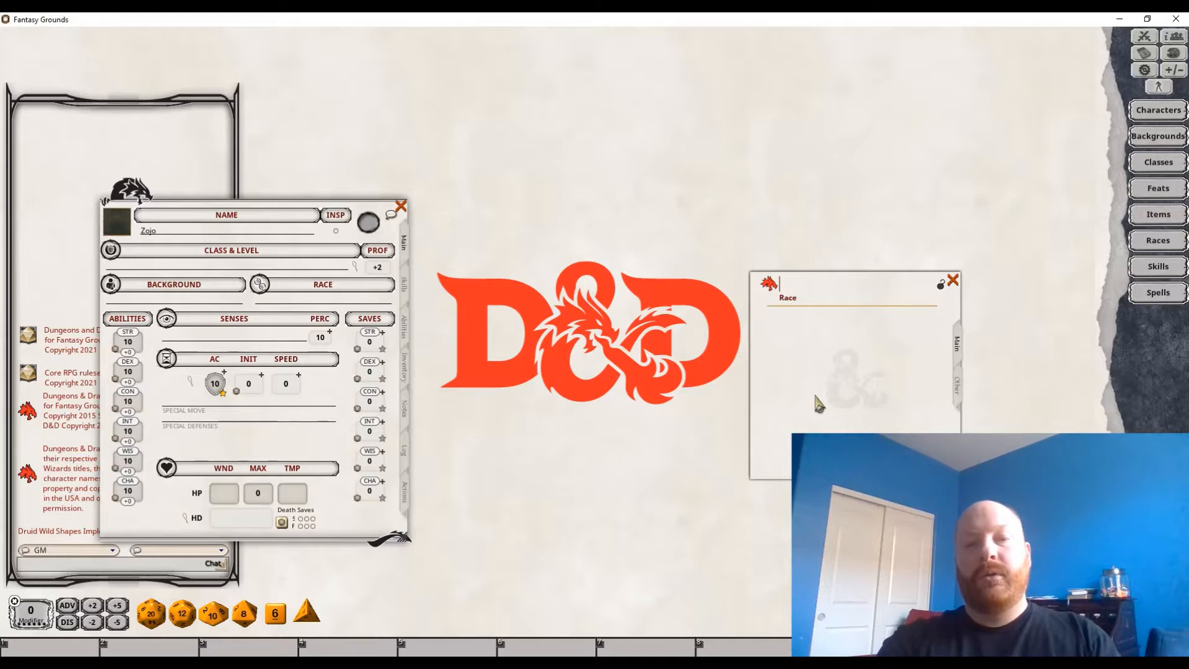
pyautogui.write('Cookie')
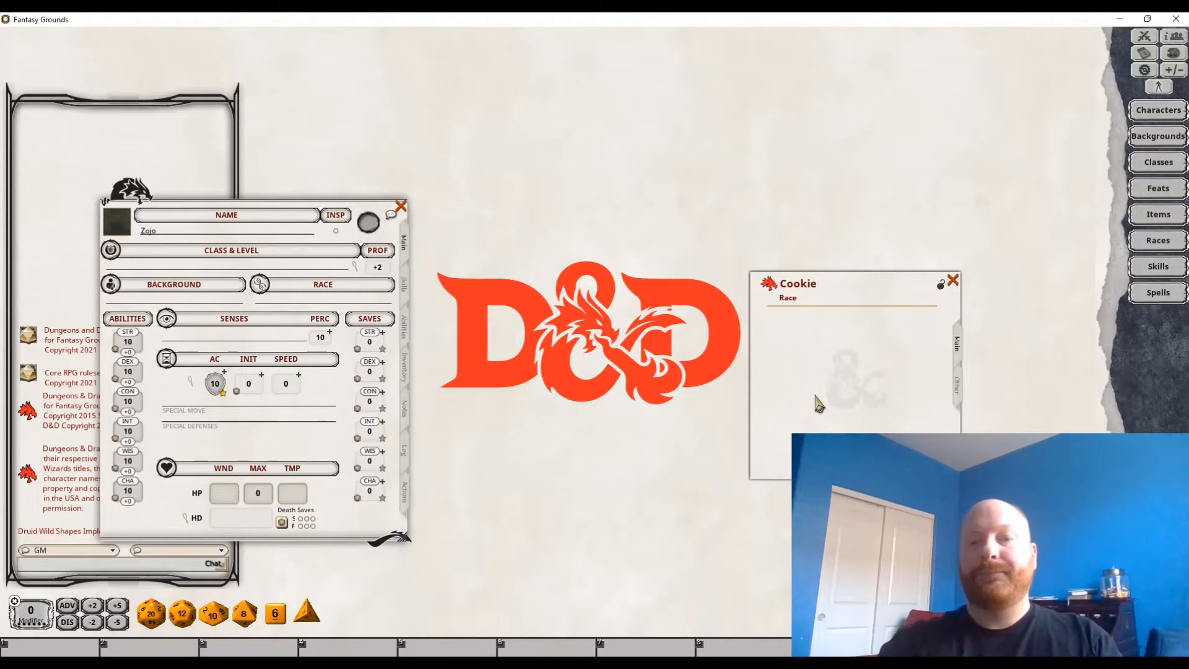
# Add a blank sub-race to the Cookie race and open the sub-race's traits list
pyautogui.click(959, 392)
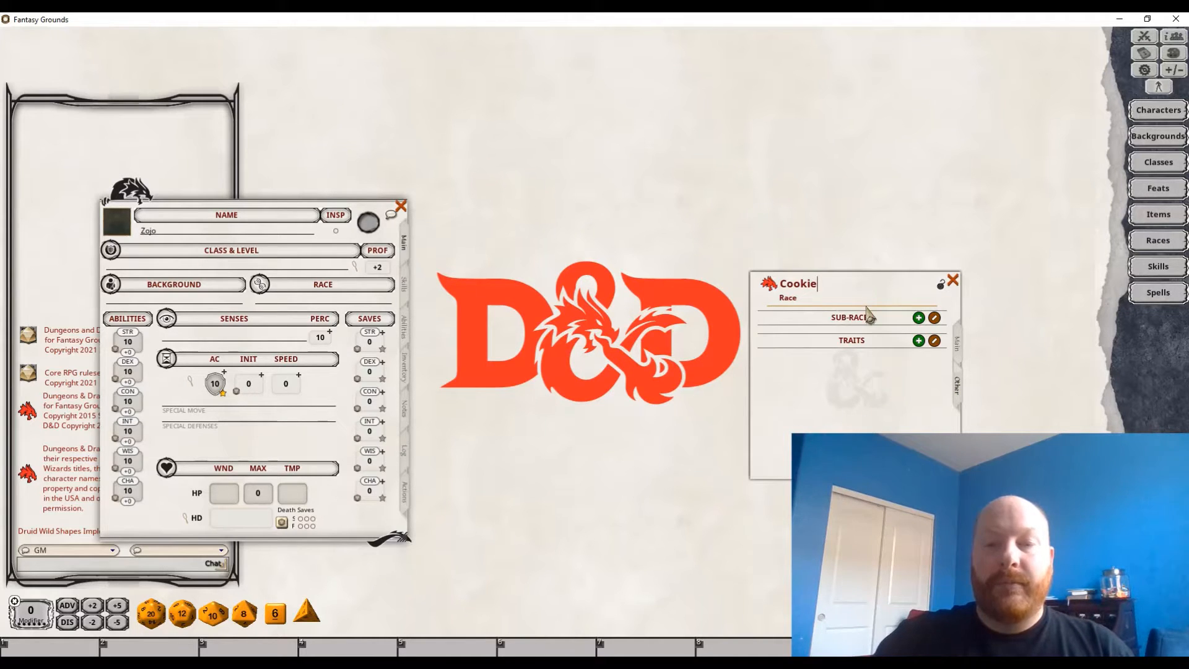
pyautogui.click(919, 318)
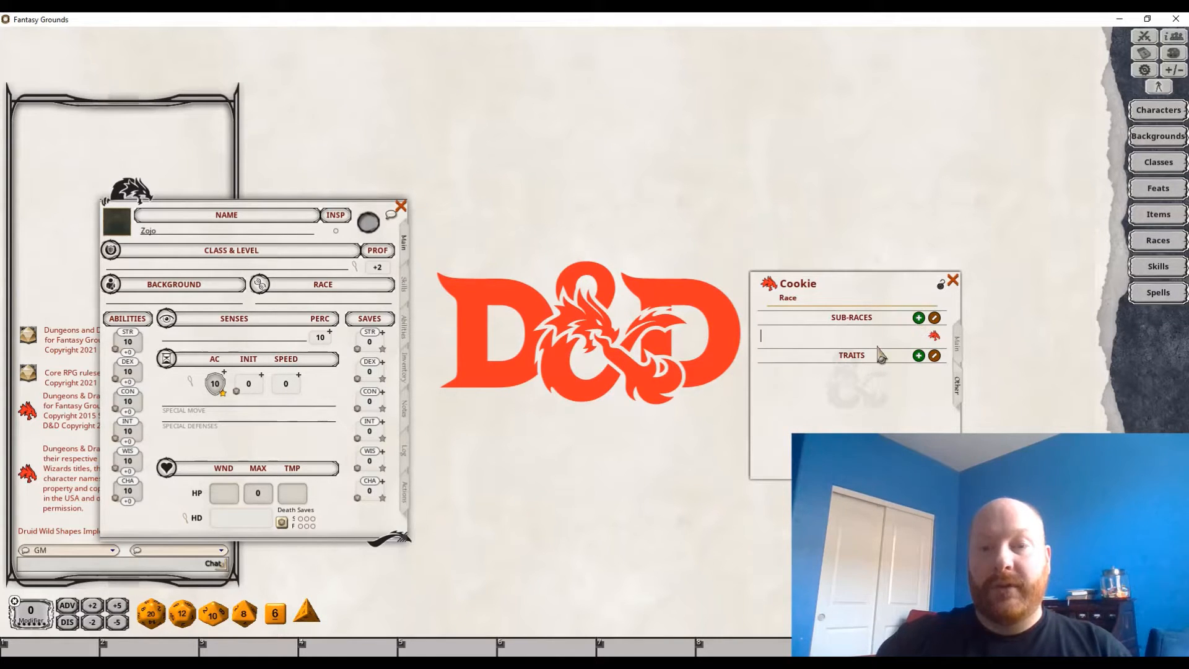
pyautogui.click(933, 335)
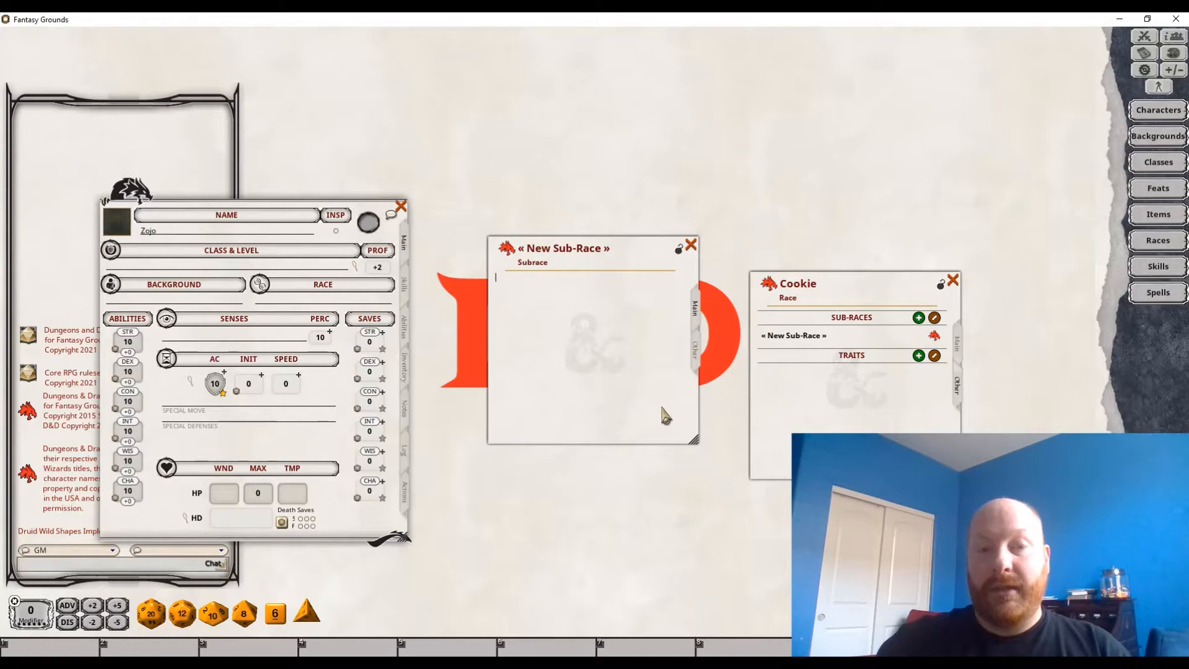
pyautogui.moveTo(491, 318); pyautogui.dragTo(511, 355)
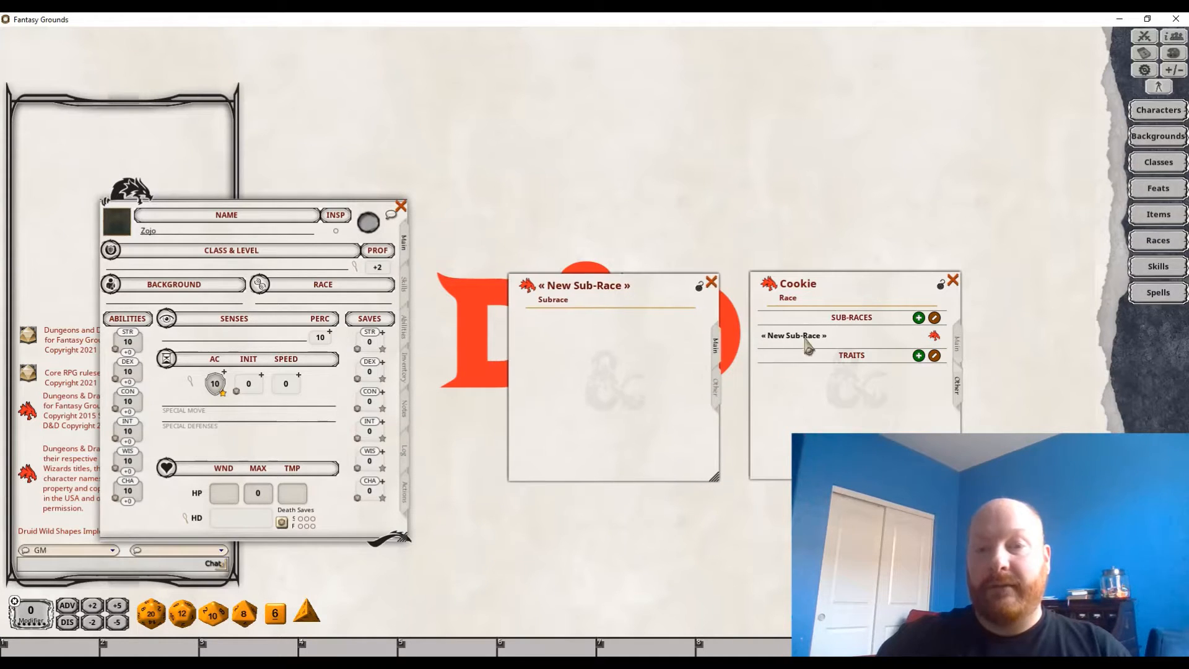
pyautogui.click(717, 390)
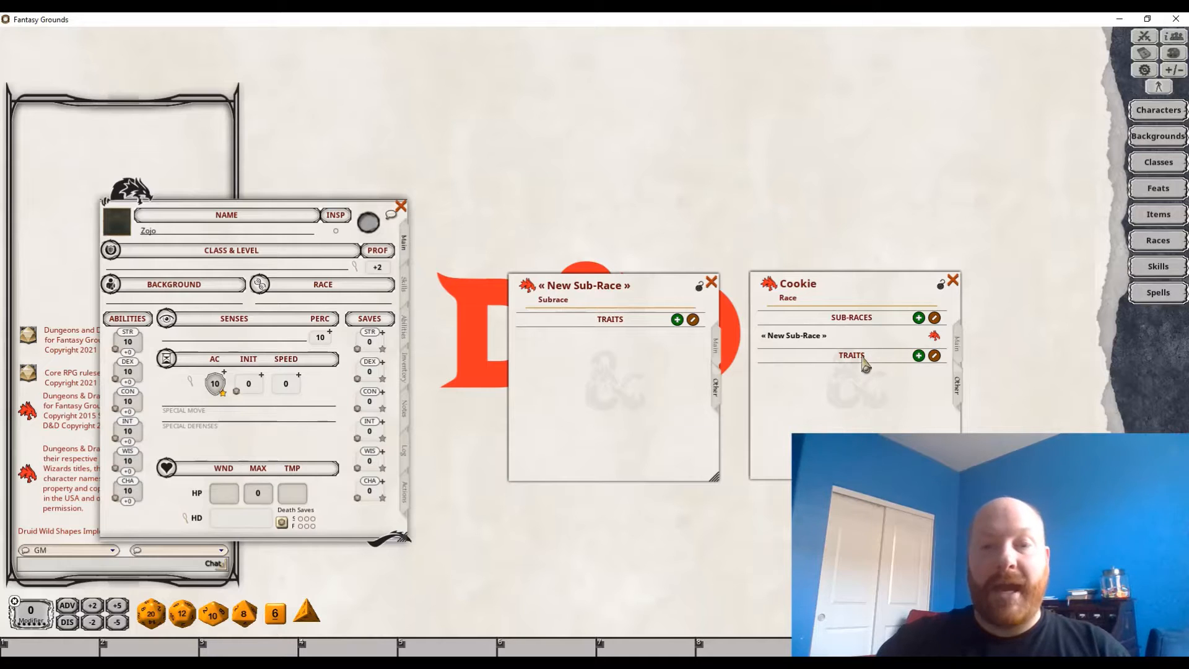
# Close the sub-race record and delete the blank sub-race from the Cookie race
pyautogui.click(712, 283)
pyautogui.click(934, 317)
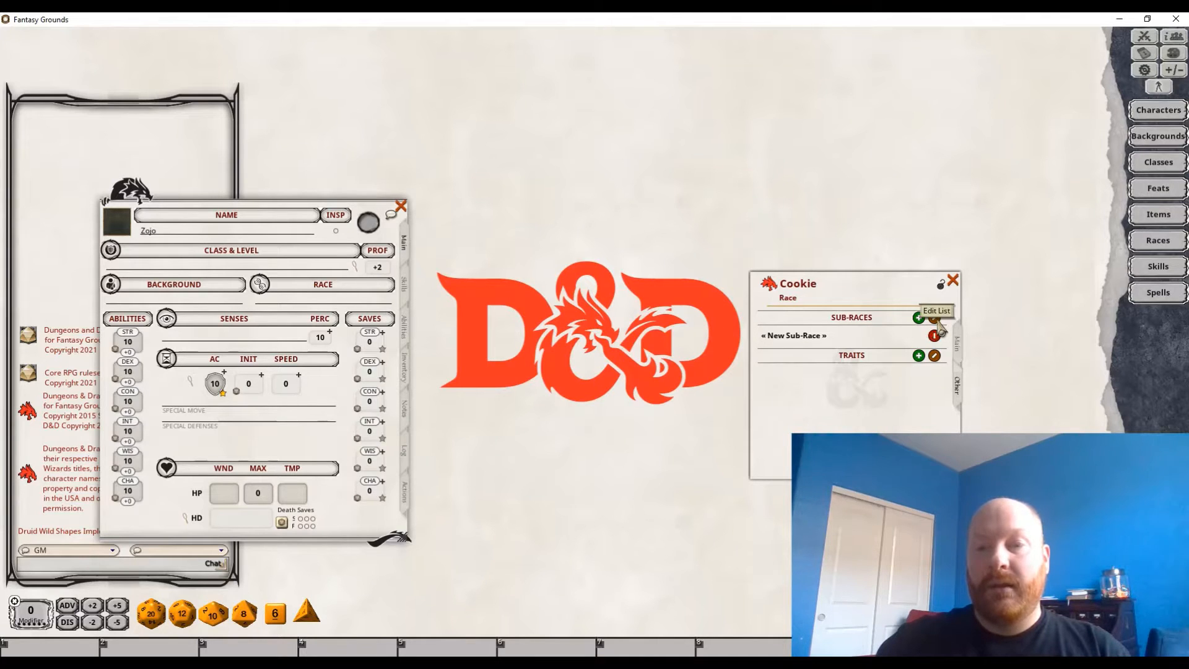
pyautogui.click(934, 336)
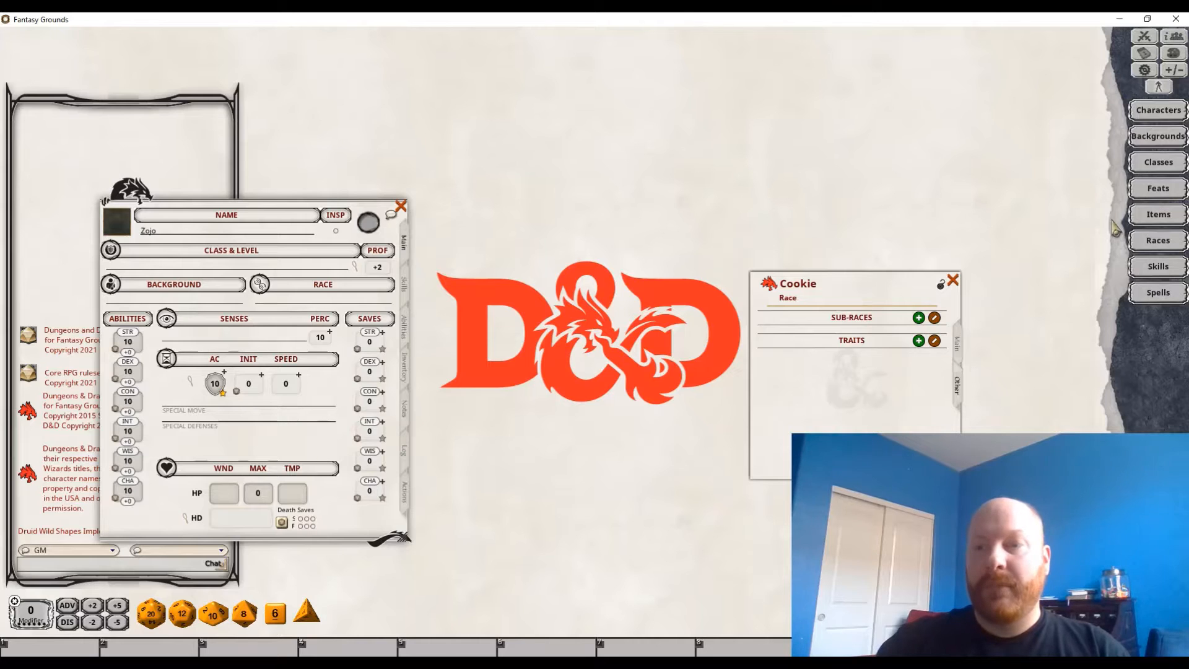
# Examine the sub-races and traits of the existing Genasi race as a reference
pyautogui.click(1158, 241)
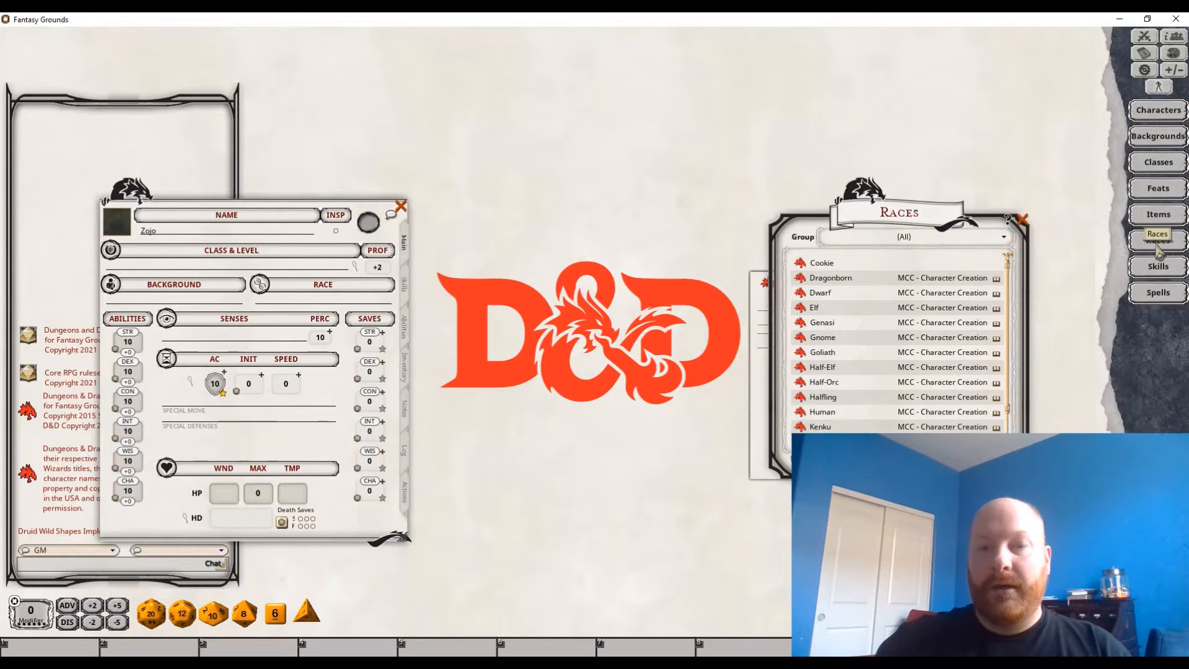
pyautogui.click(823, 324)
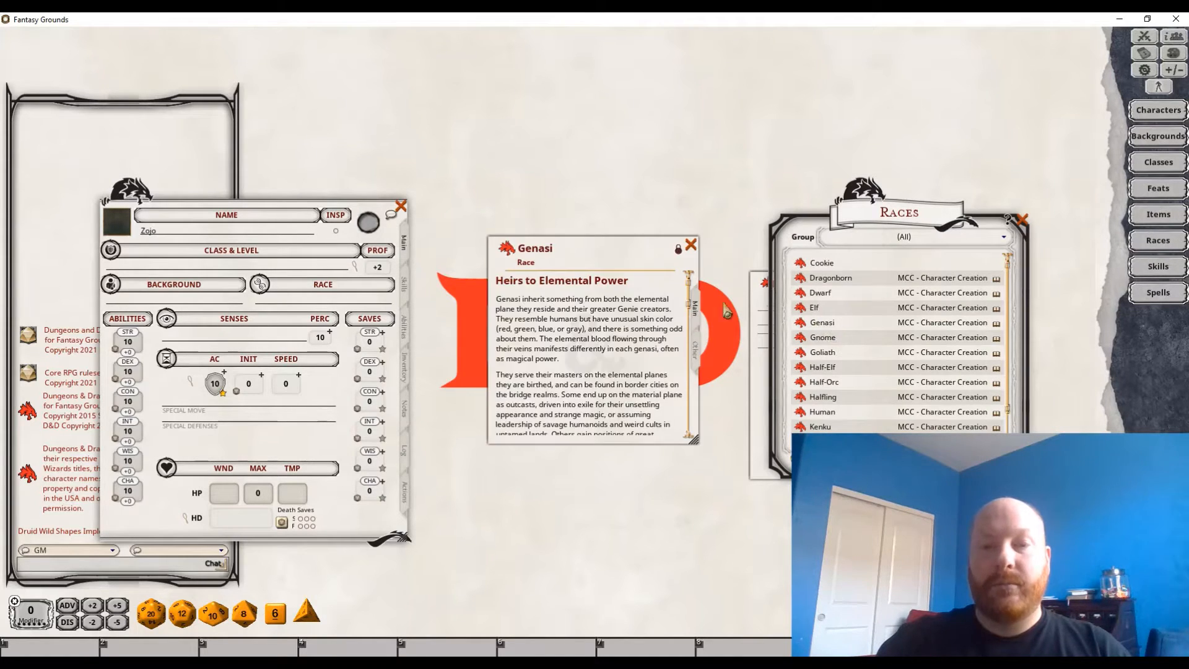
pyautogui.click(700, 354)
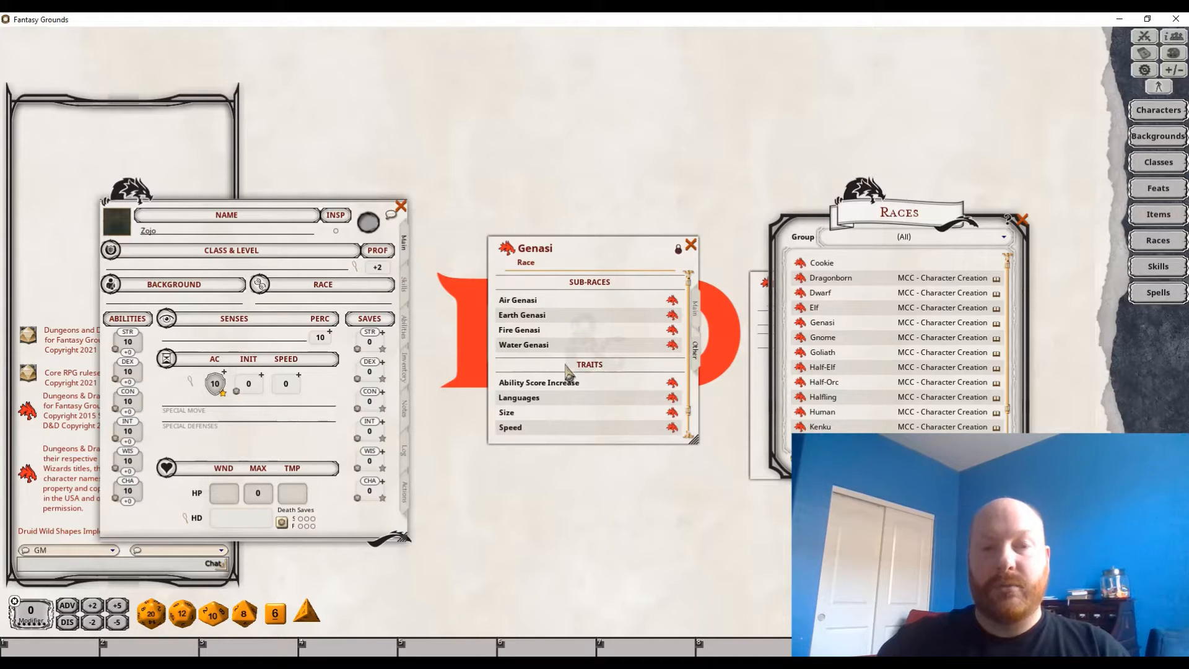
pyautogui.click(690, 246)
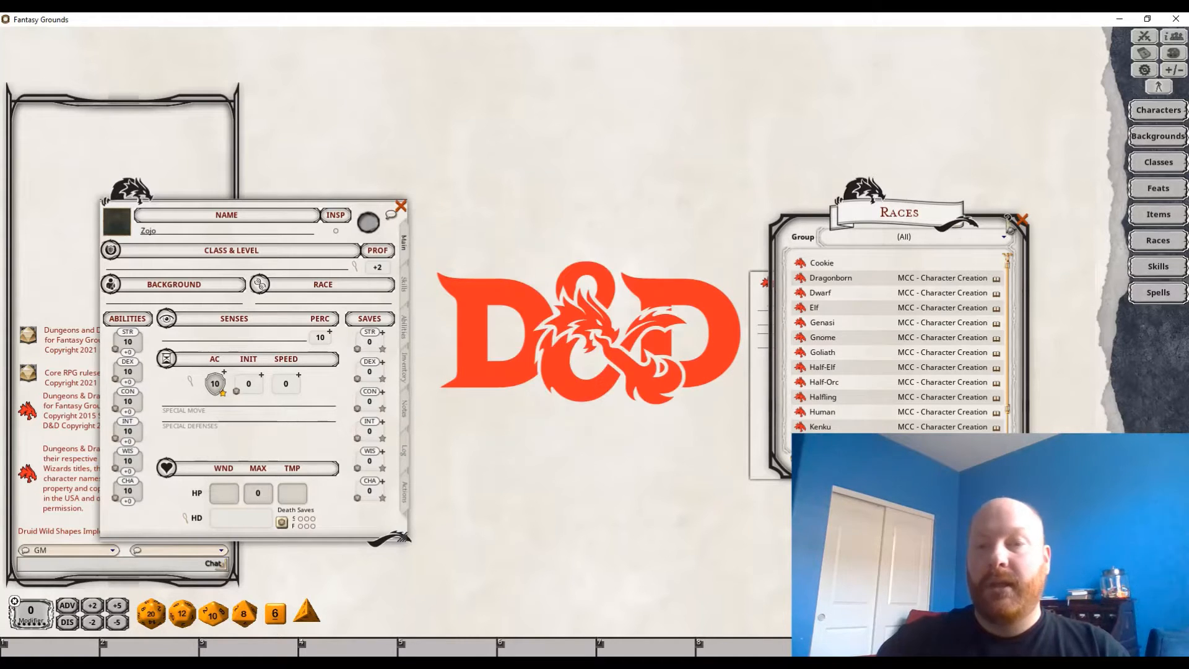
pyautogui.click(1023, 221)
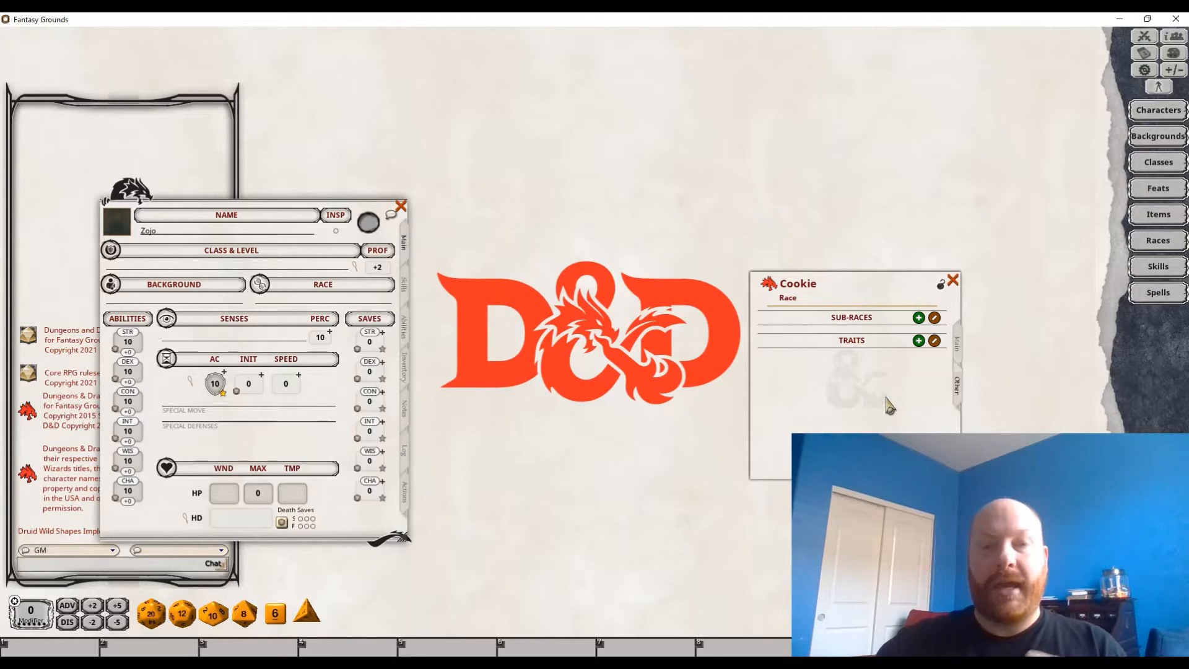
# Add a blank trait to the Cookie race and rename the race to Cookie Lin
pyautogui.click(920, 343)
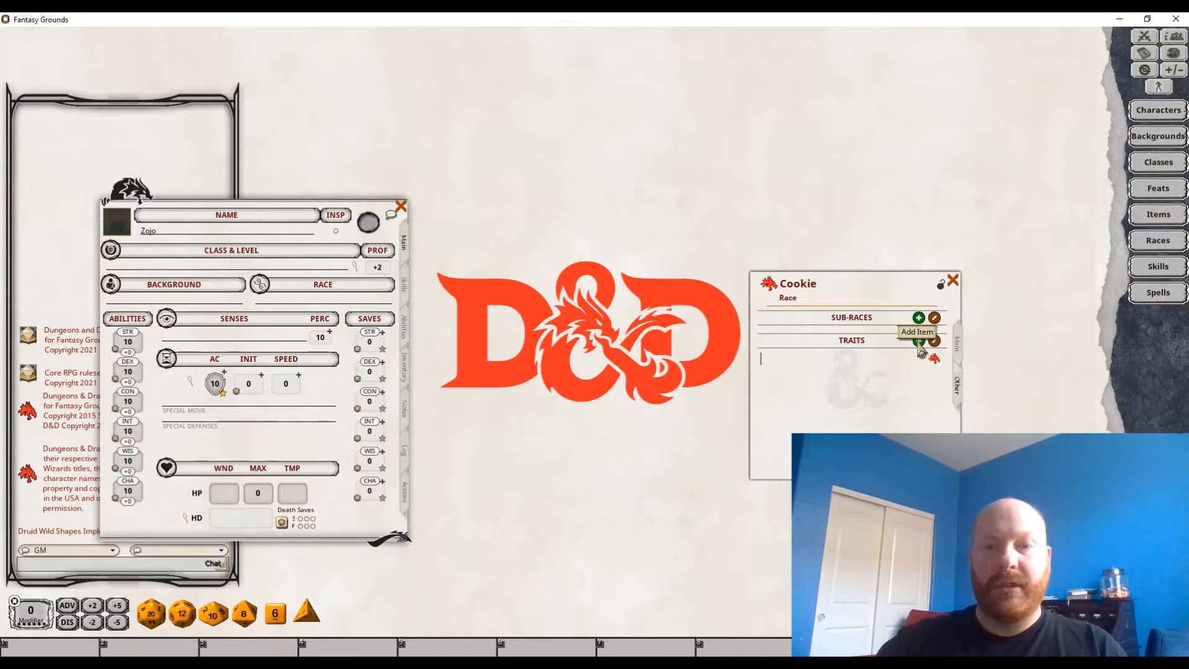
pyautogui.click(859, 290)
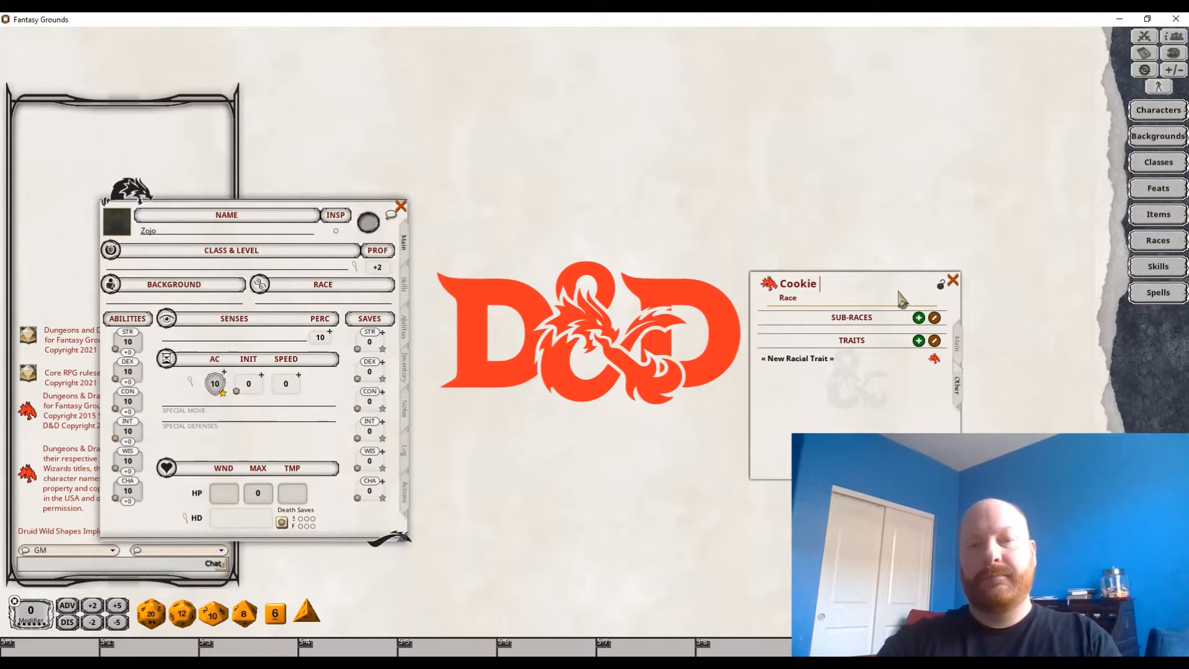
pyautogui.write('line')
pyautogui.press('BackSpace')
pyautogui.press('BackSpace')
pyautogui.press('BackSpace')
pyautogui.press('BackSpace')
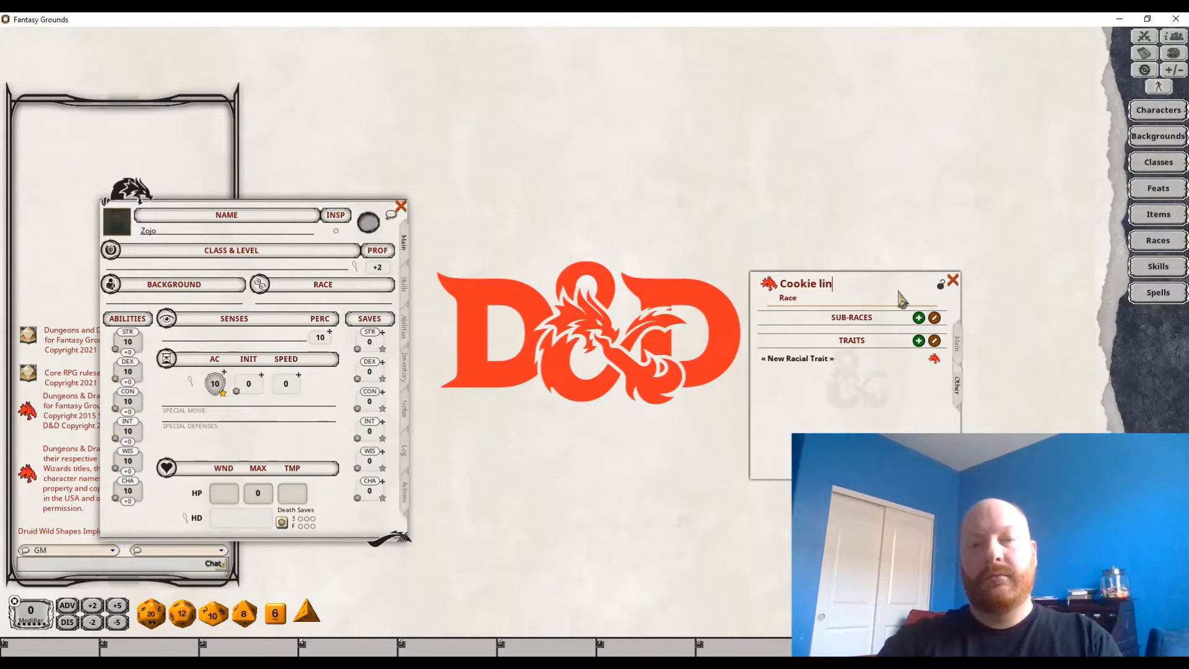
pyautogui.write('Lingea')
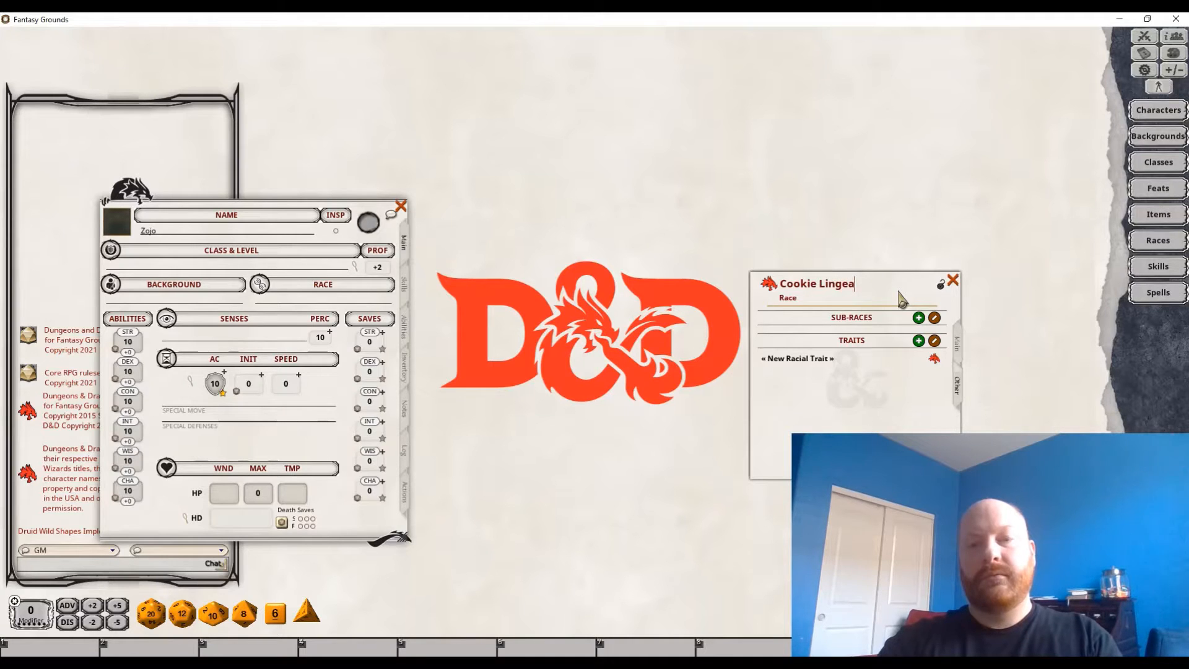
pyautogui.press('BackSpace')
pyautogui.write('ge')
pyautogui.press('BackSpace')
pyautogui.press('BackSpace')
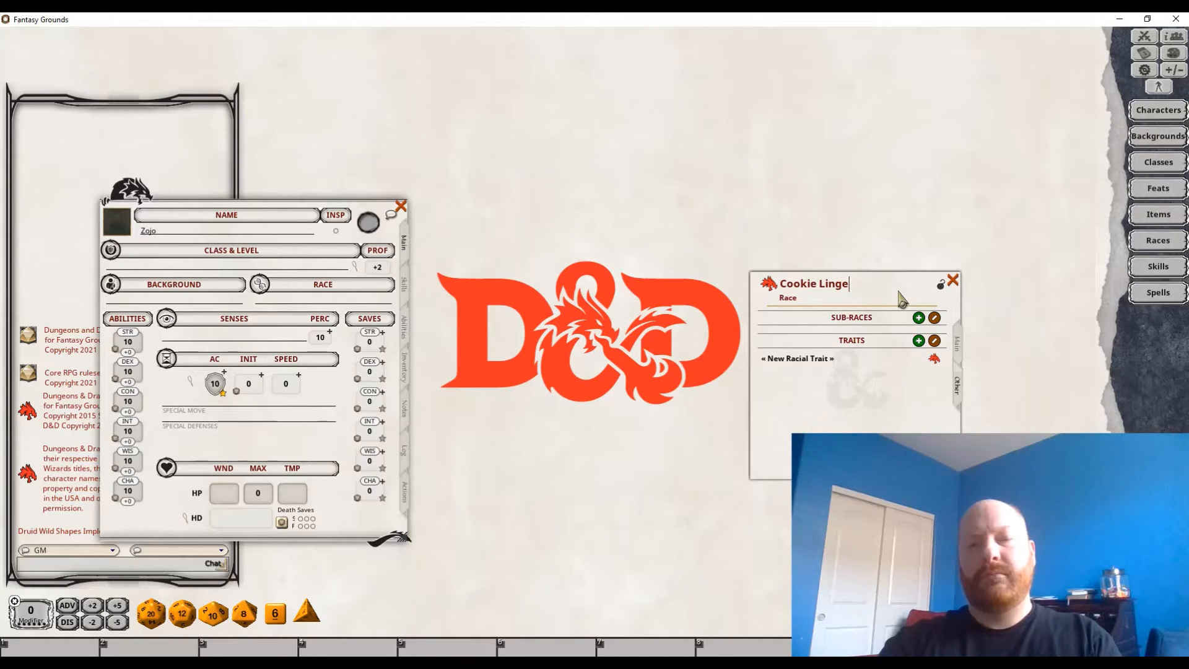
pyautogui.write('age')
pyautogui.press('BackSpace')
pyautogui.press('BackSpace')
pyautogui.press('BackSpace')
pyautogui.write('ge')
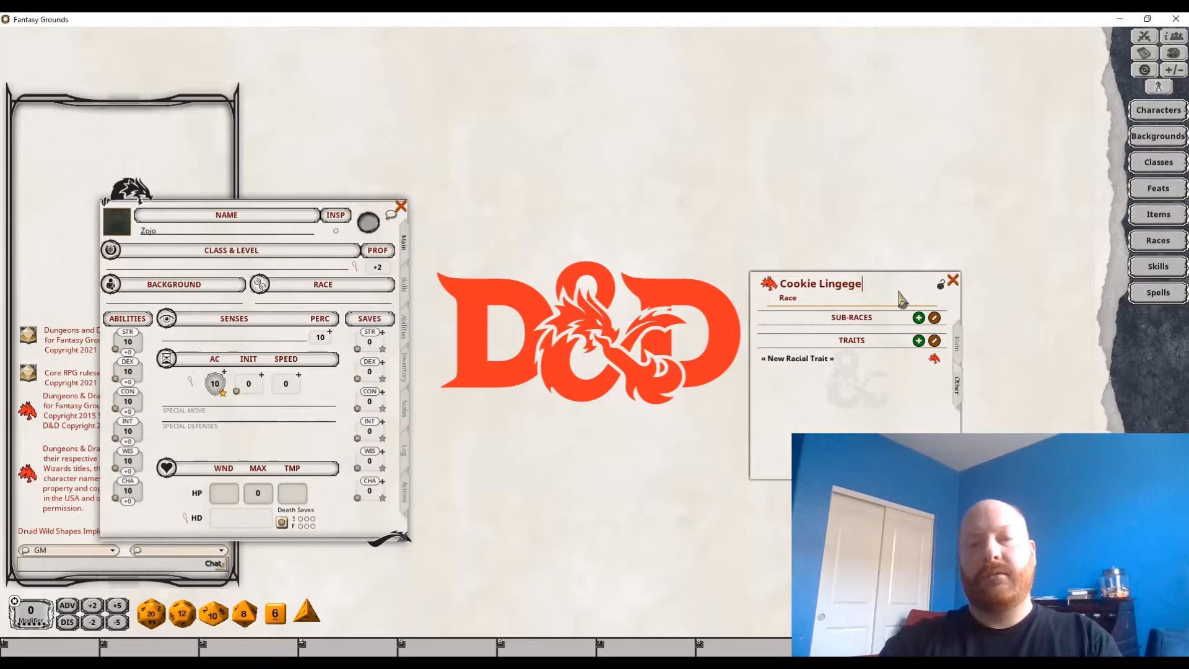
pyautogui.press('BackSpace')
pyautogui.press('BackSpace')
pyautogui.press('BackSpace')
pyautogui.press('BackSpace')
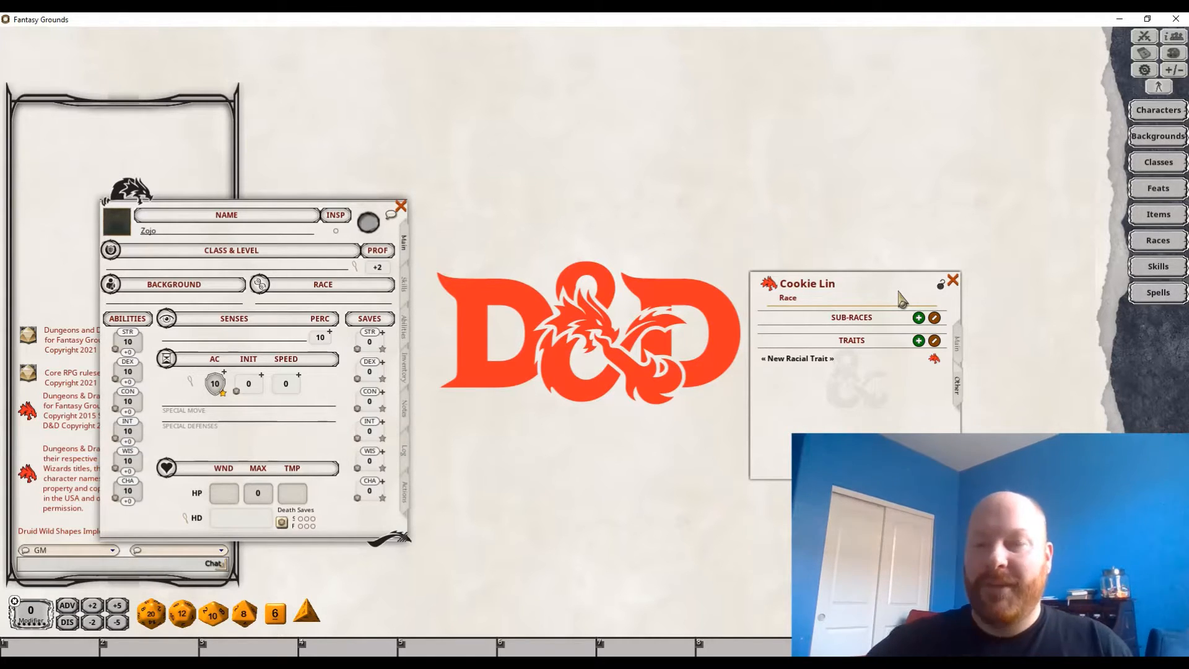
# Open the blank trait of the Cookie Lin race and name it Ability Score Increase
pyautogui.click(934, 359)
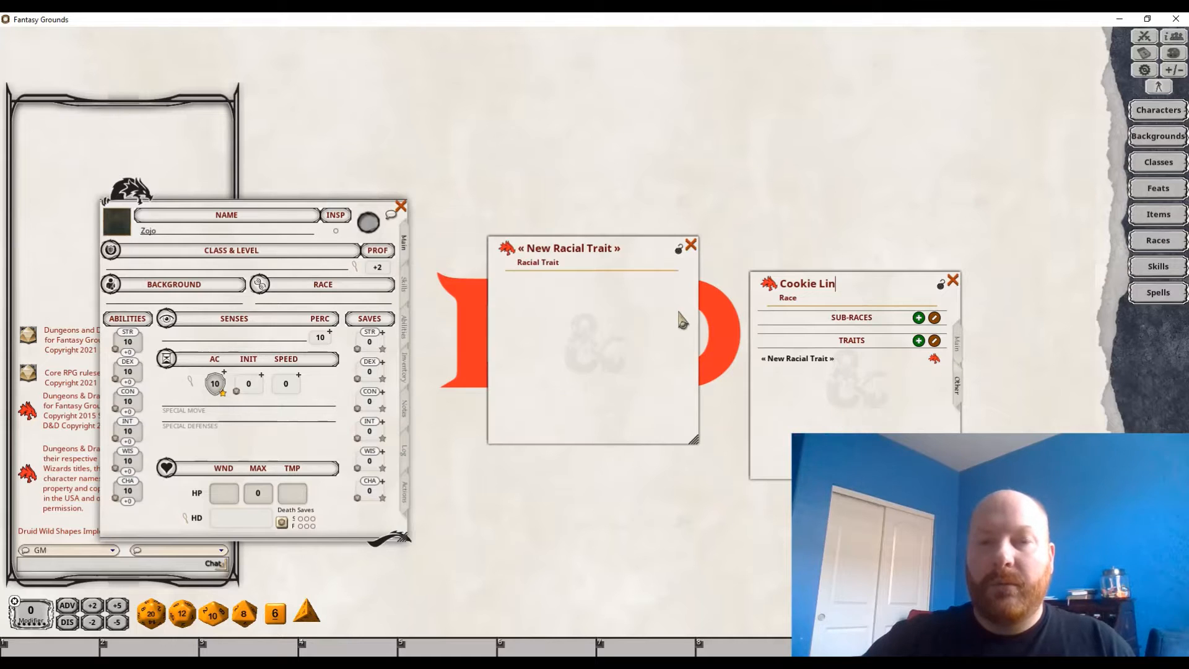
pyautogui.moveTo(519, 260); pyautogui.dragTo(519, 364)
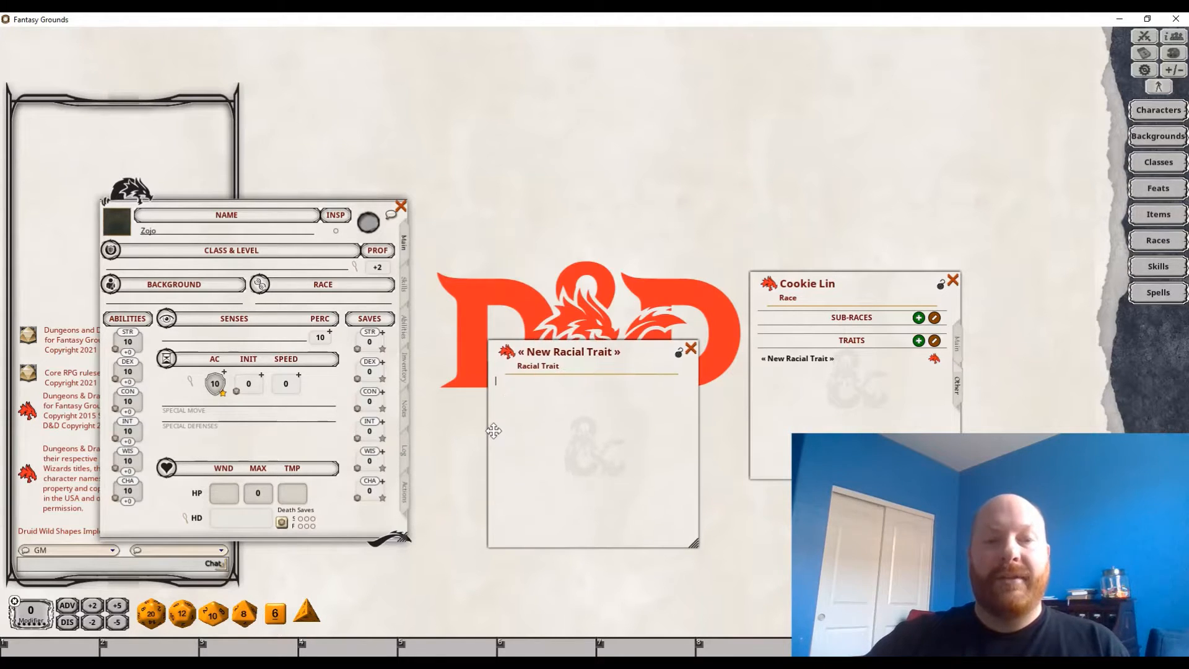
pyautogui.click(535, 351)
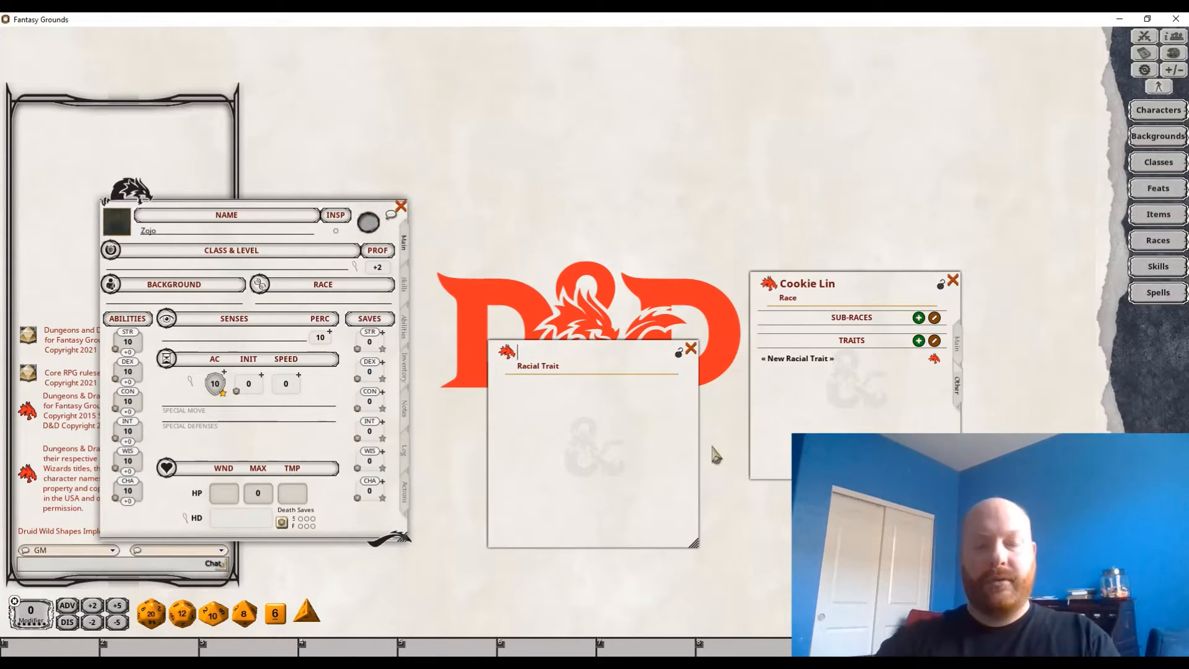
pyautogui.write('Abili')
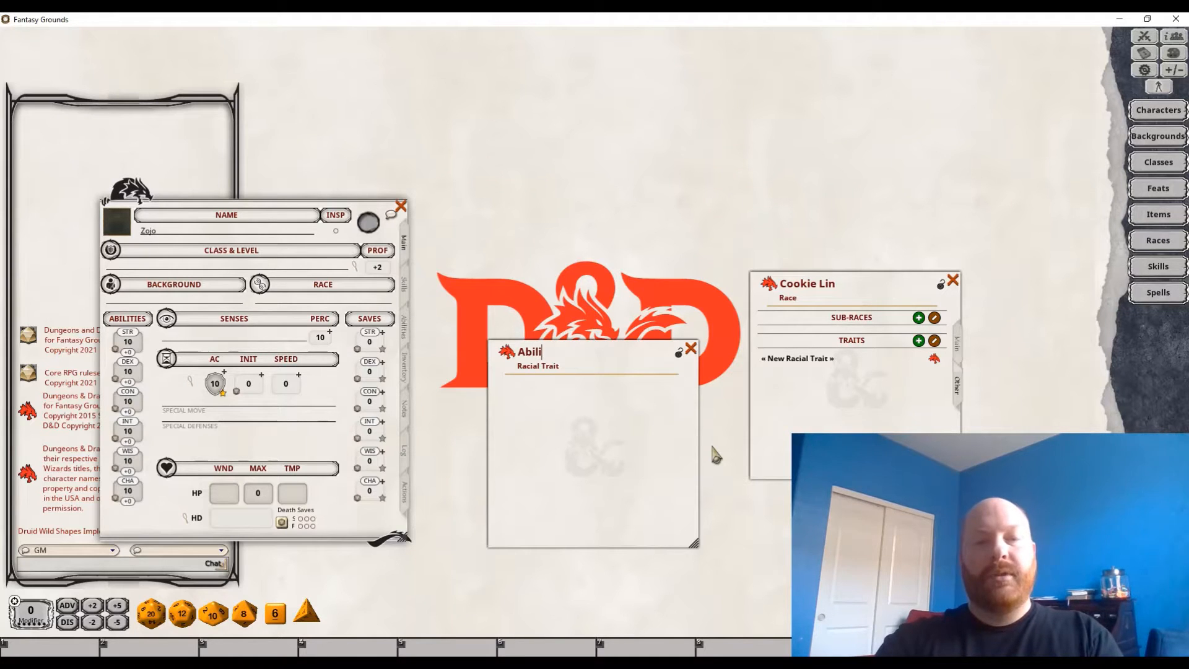
pyautogui.write('ty Score Increase')
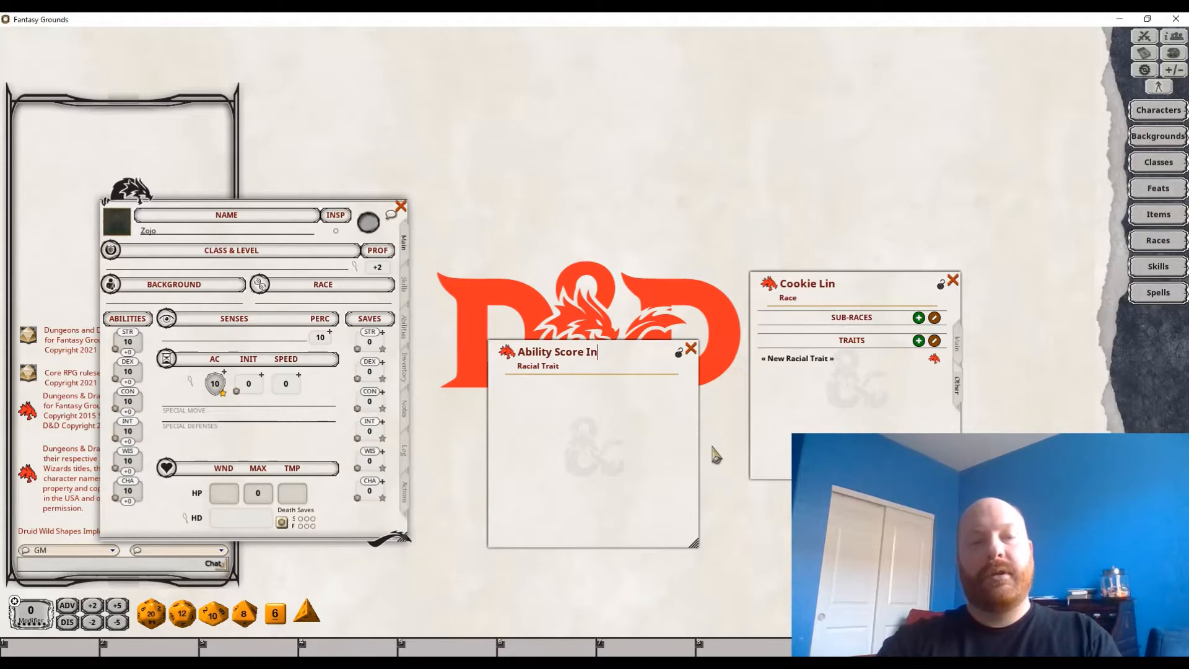
pyautogui.press('Return')
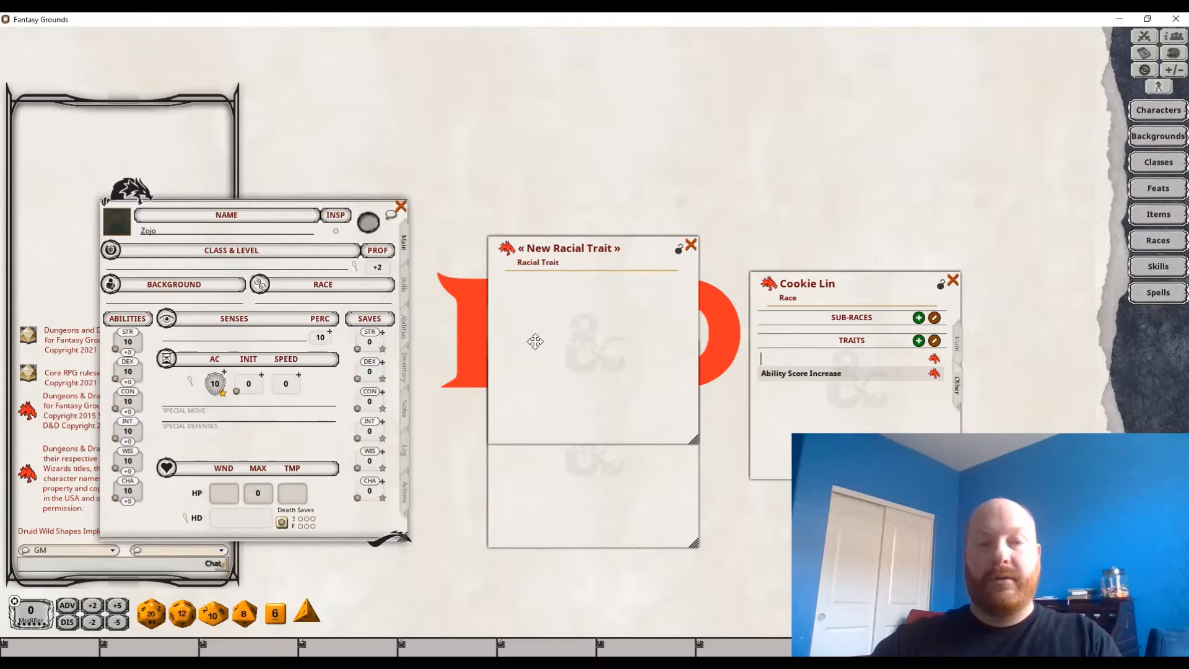
# Place the second blank trait's record beside the Ability Score Increase record and name it Not as Beefy
pyautogui.moveTo(533, 341); pyautogui.dragTo(751, 442)
pyautogui.click(738, 354)
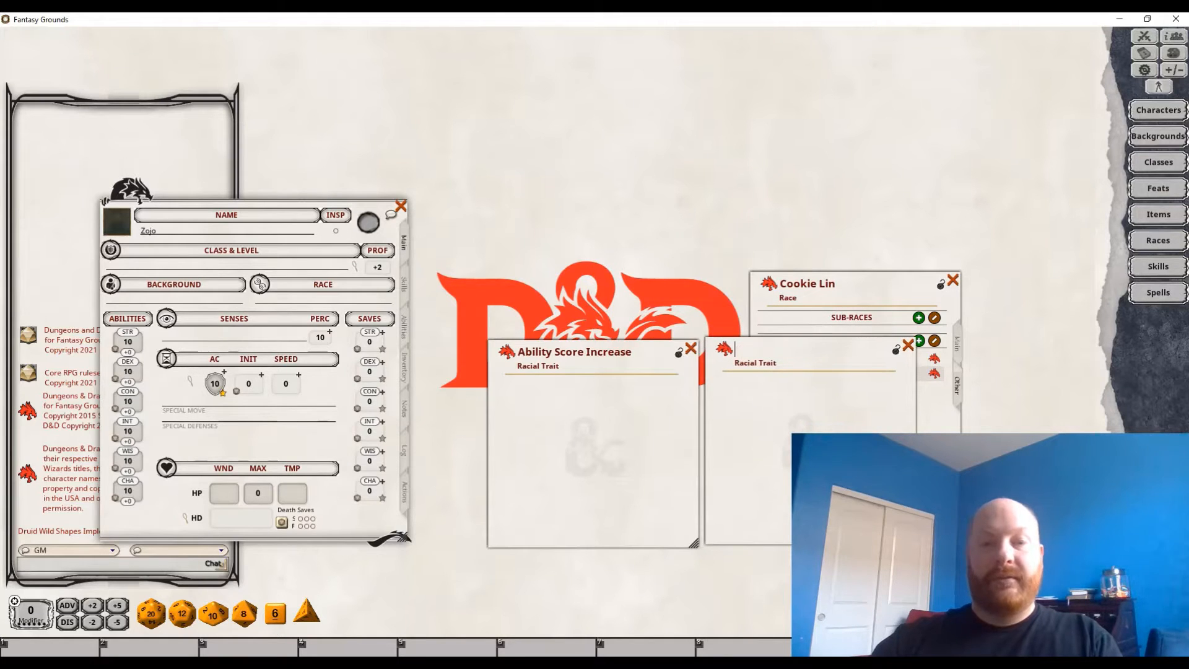
pyautogui.write('Not as Beefy')
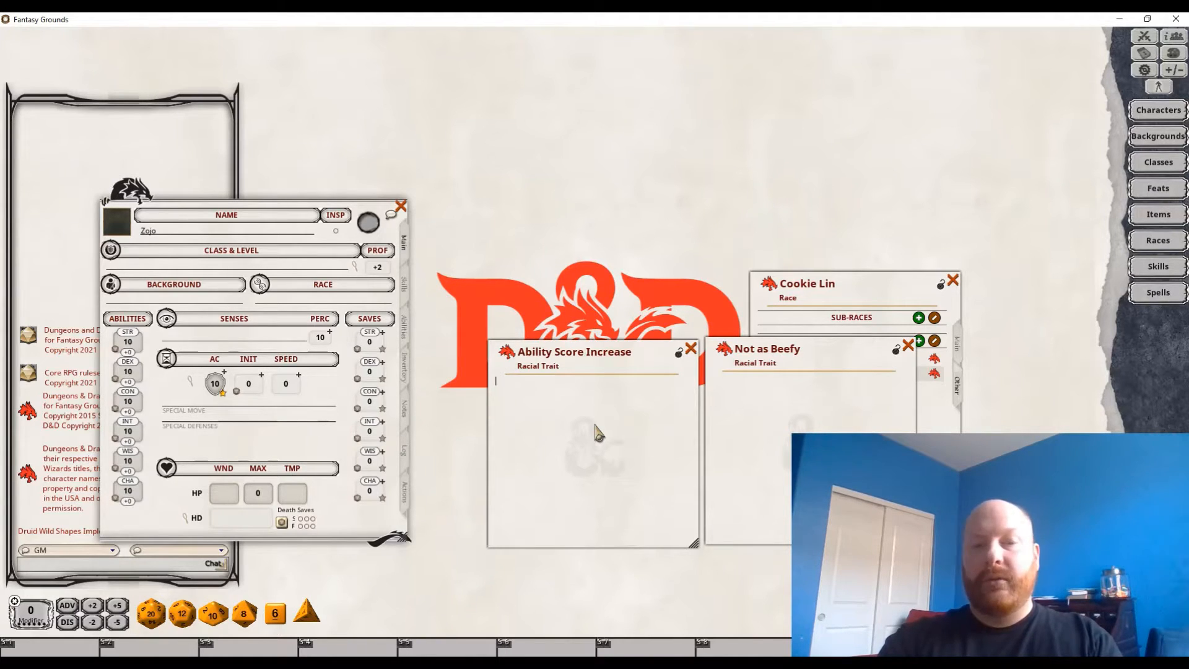
# Enter "One ability score of your choice increases by 2." as the description of the Ability Score Increase trait
pyautogui.write('One ability')
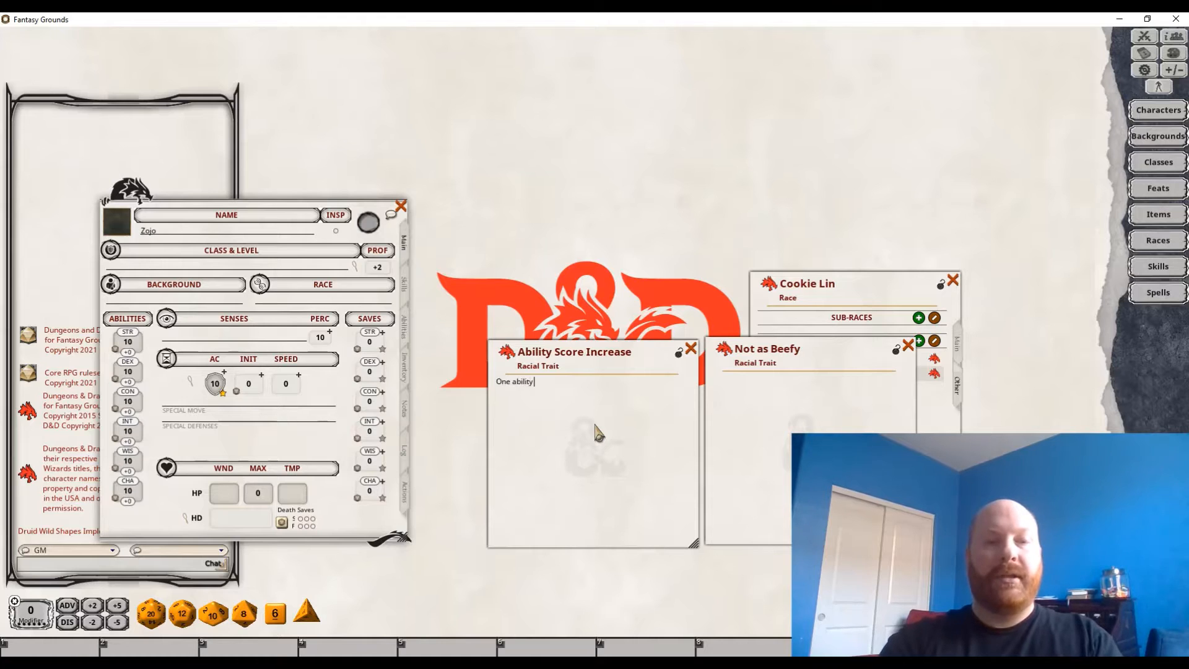
pyautogui.write(' score of your ')
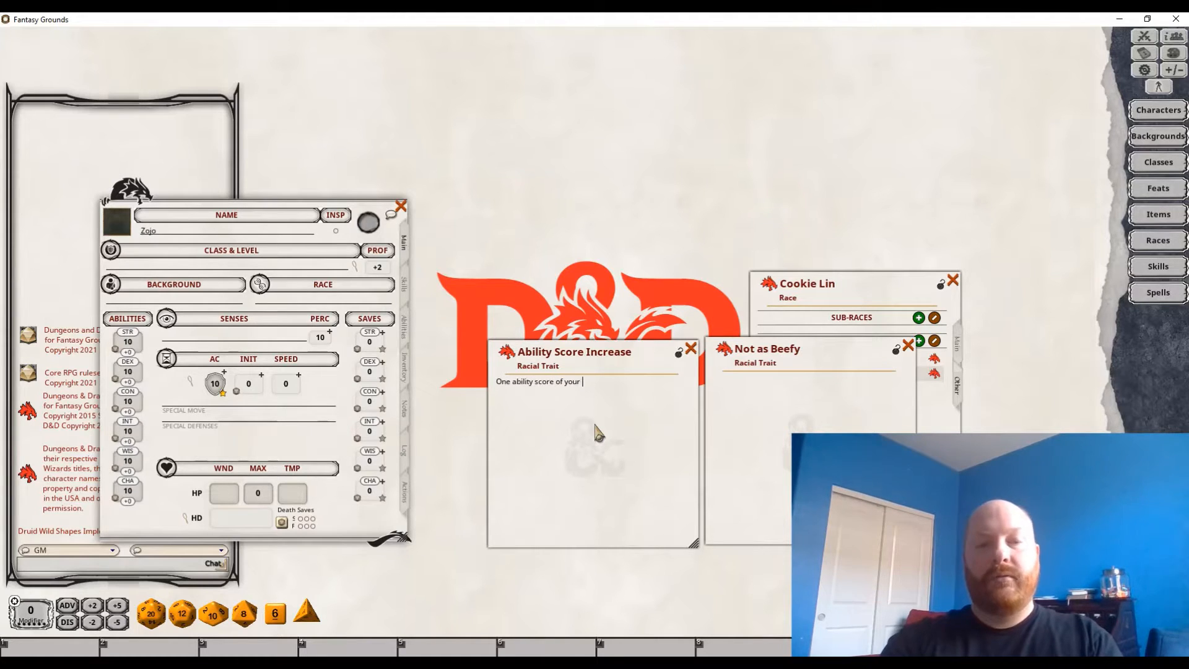
pyautogui.write('choice incr')
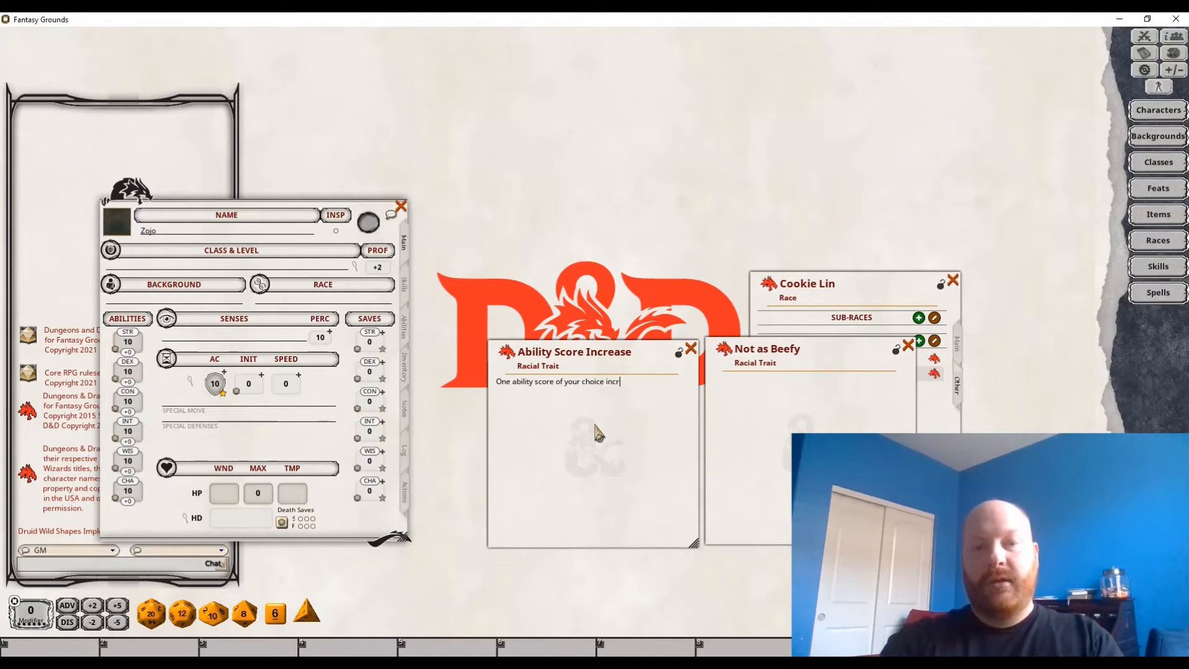
pyautogui.write('eases by 2')
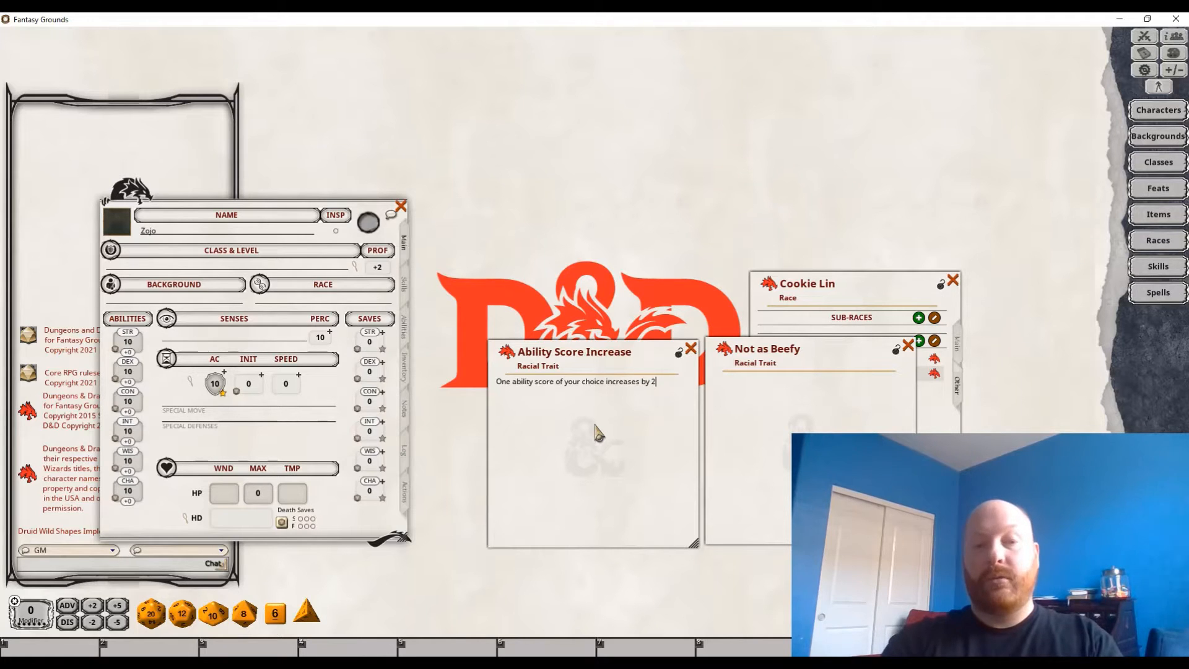
pyautogui.write('.')
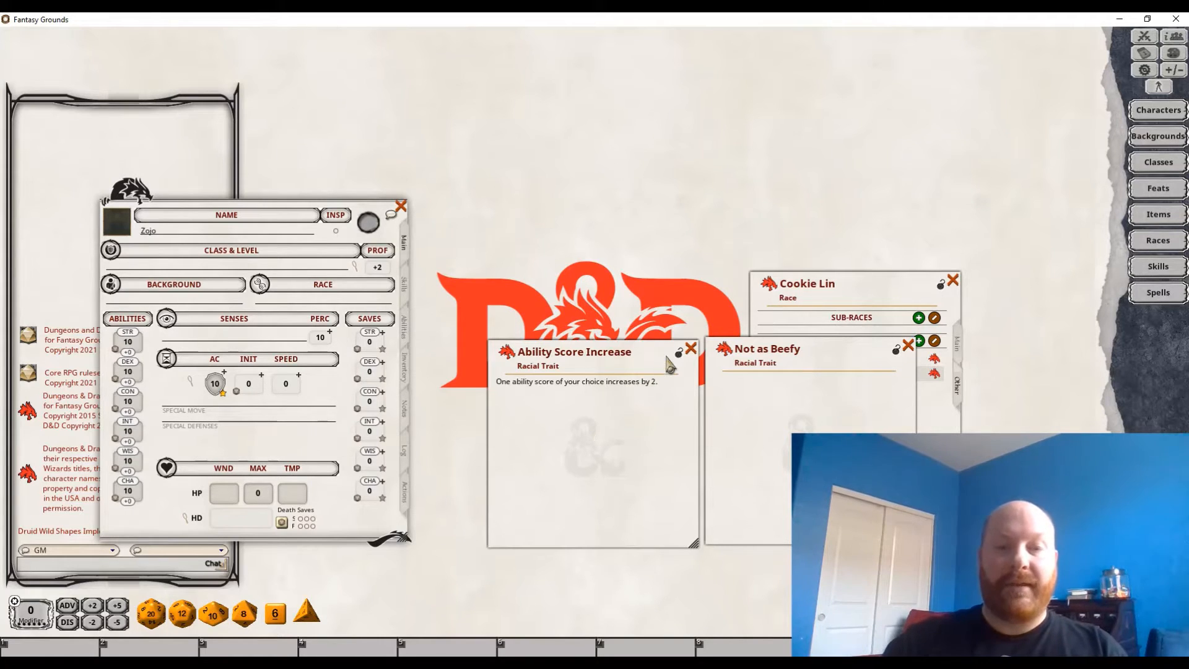
# Describe the Not as Beefy trait as "One ability score of your choice increases by 1." and close both trait records
pyautogui.click(746, 375)
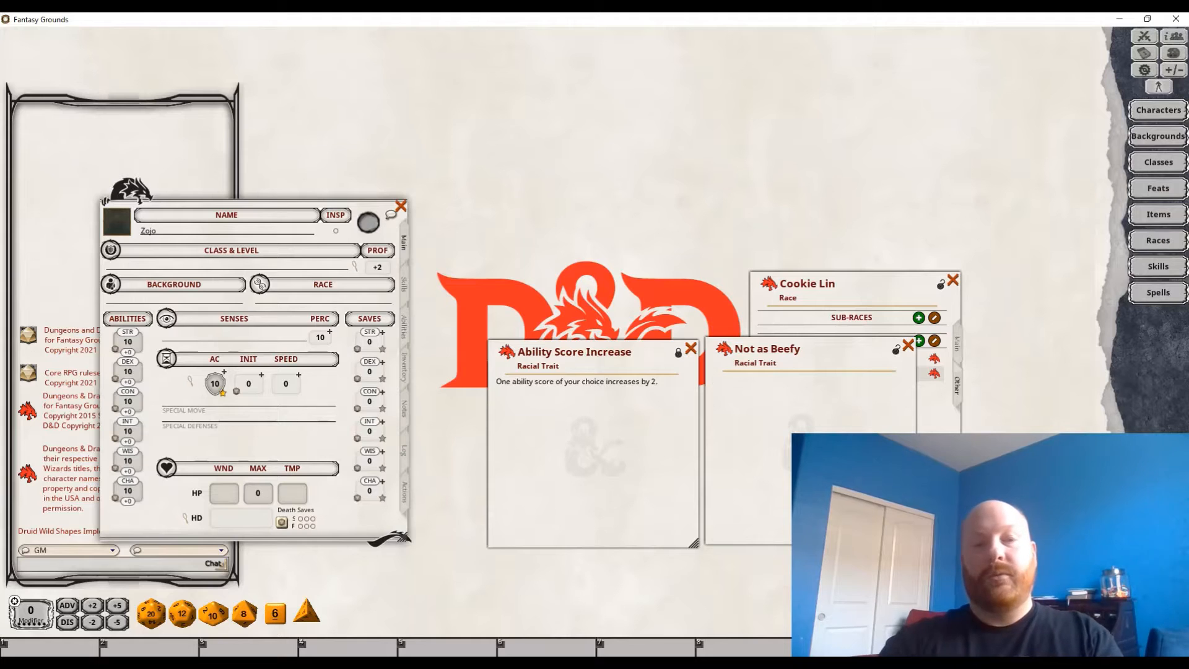
pyautogui.write('One ability ')
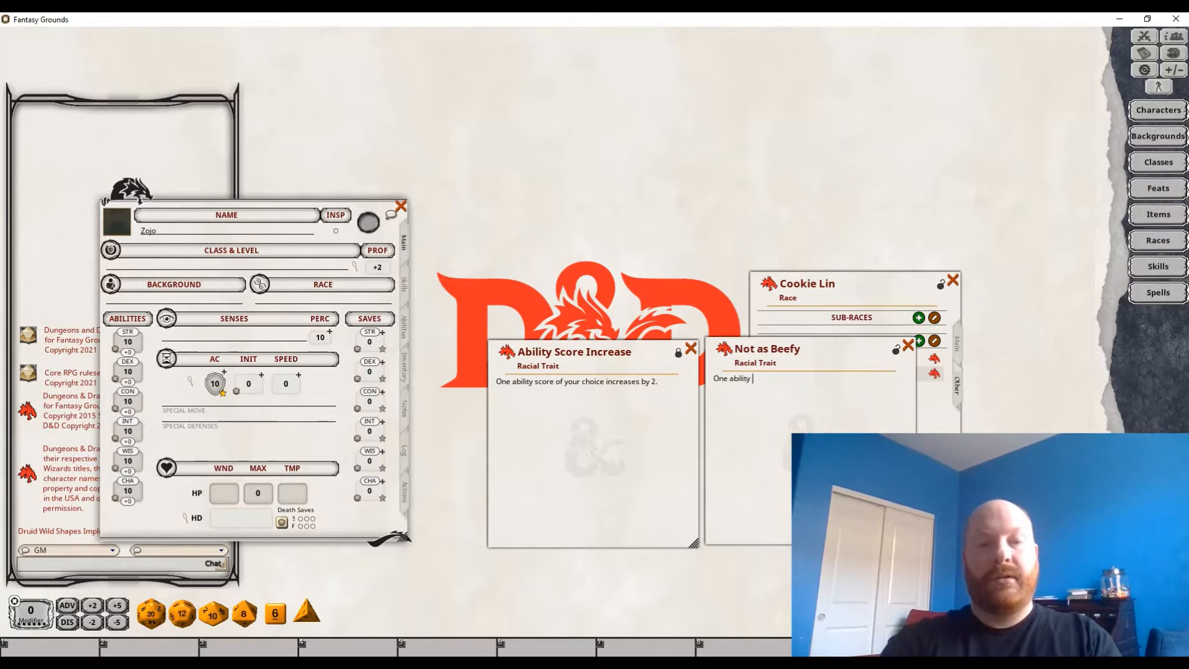
pyautogui.write('score of your ')
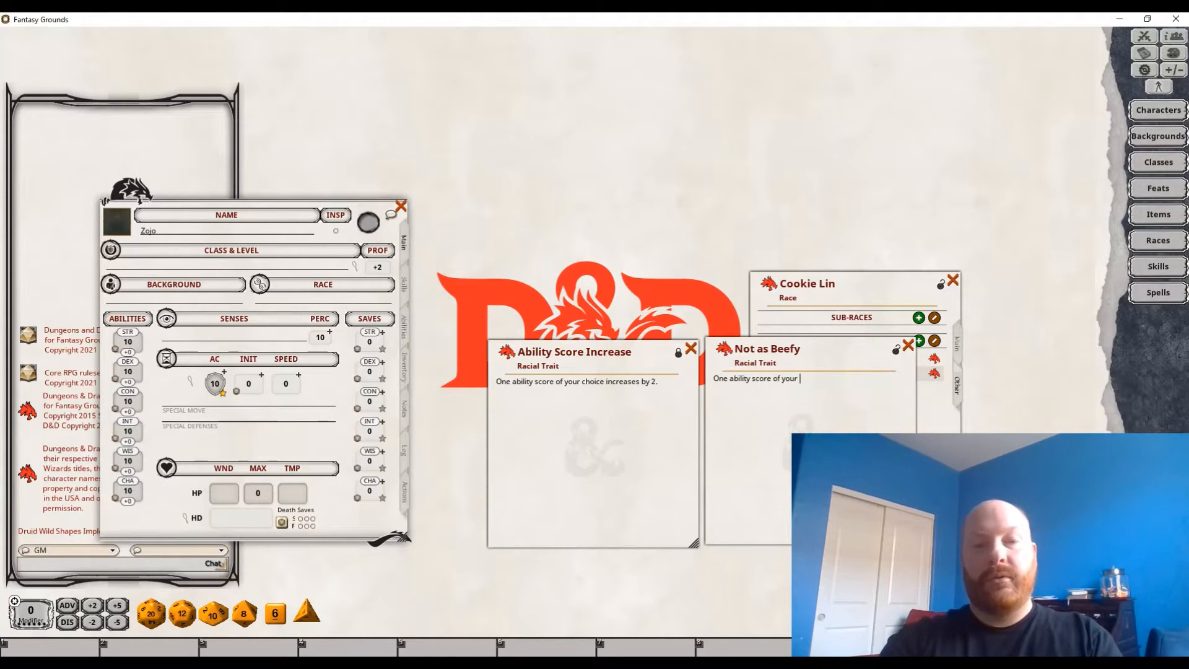
pyautogui.write('choice increase')
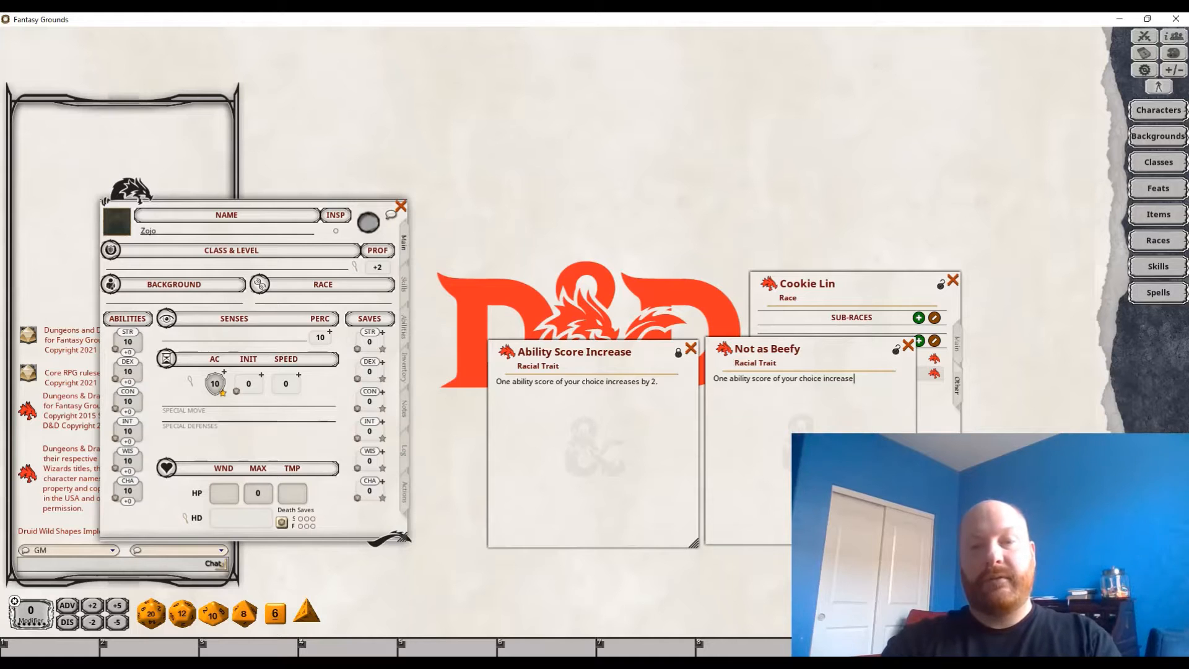
pyautogui.write('s by 1.')
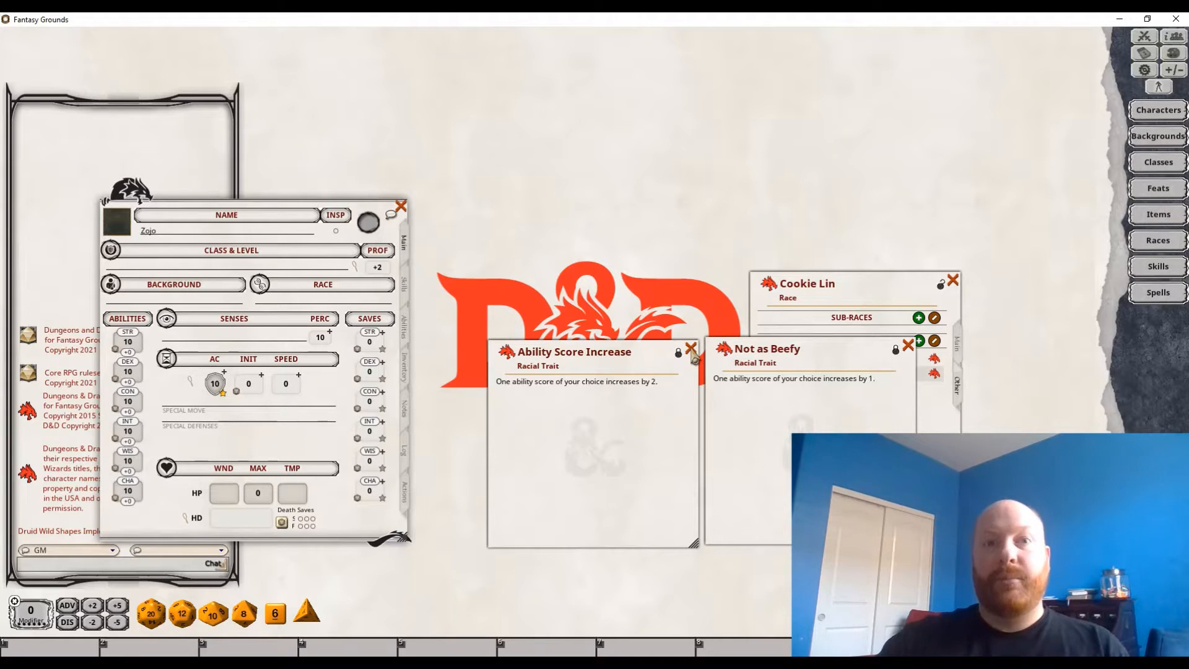
pyautogui.click(692, 351)
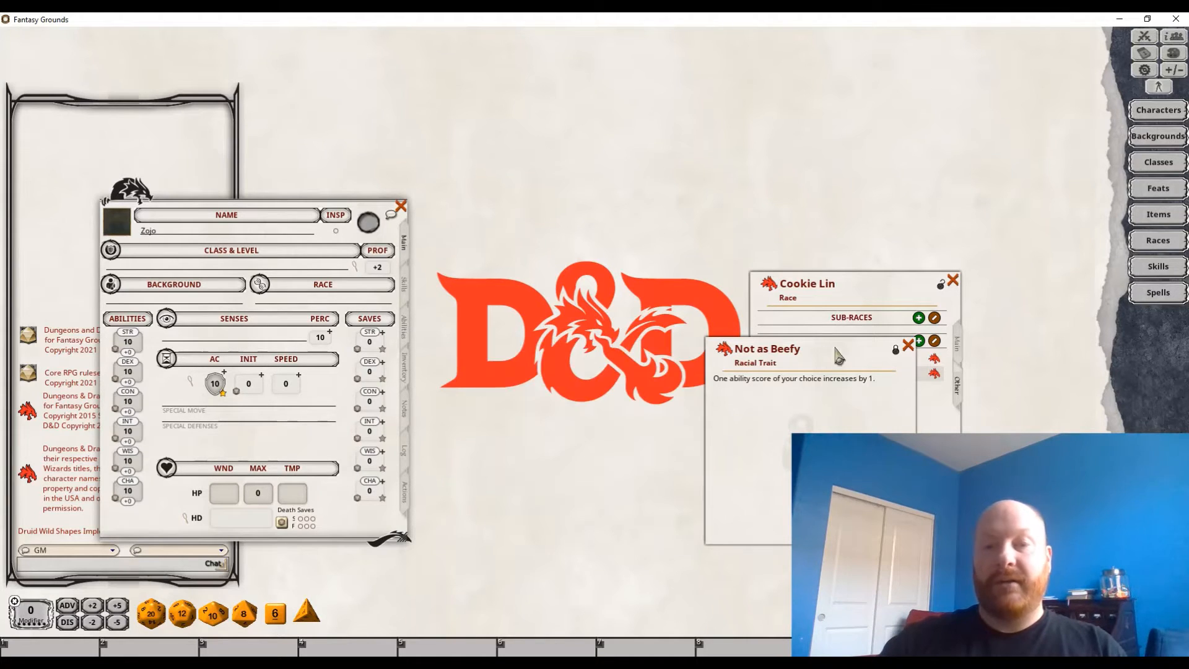
pyautogui.click(908, 345)
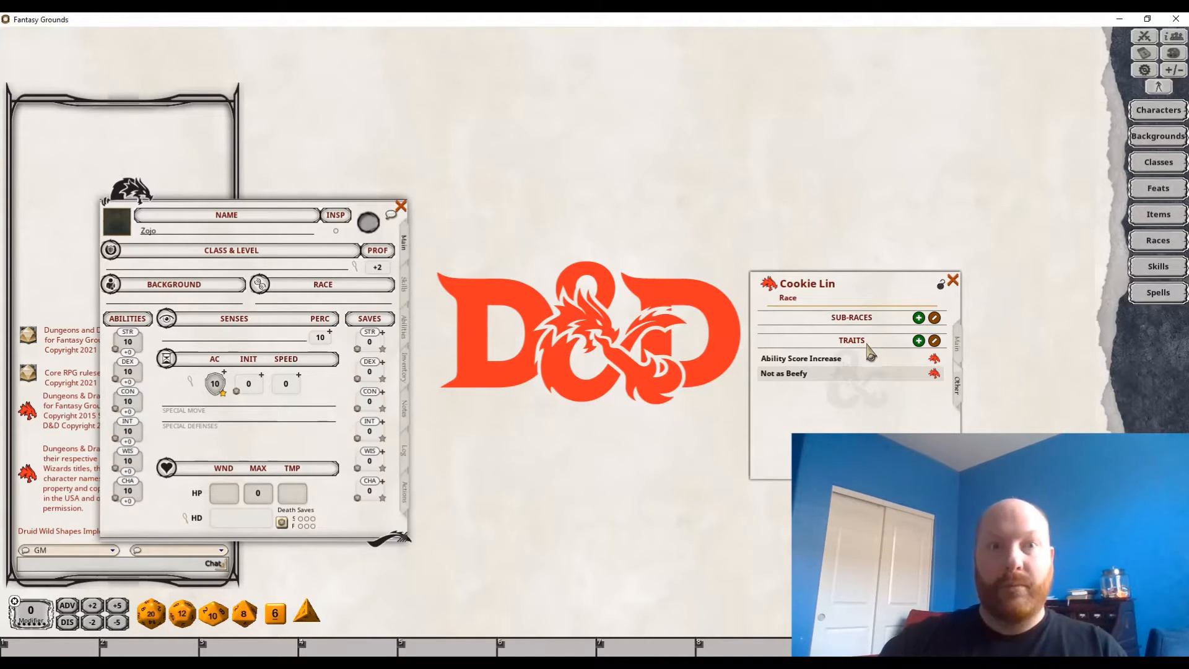
# Add another trait to the Cookie Lin race and name it Skilly
pyautogui.click(918, 340)
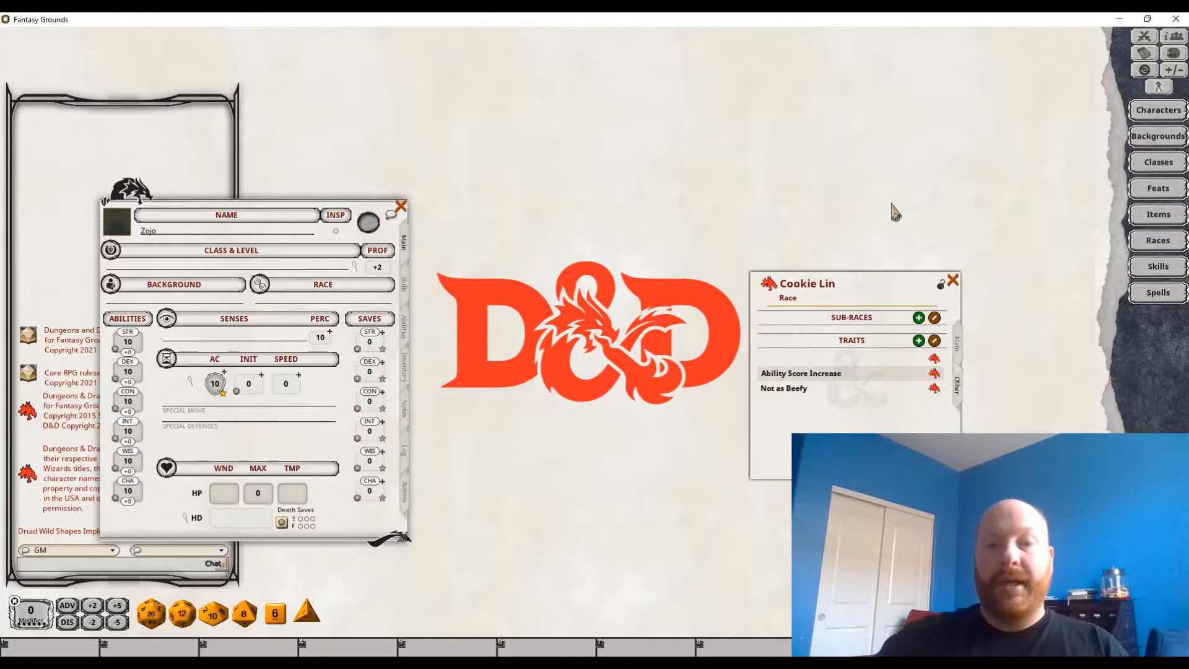
pyautogui.click(933, 359)
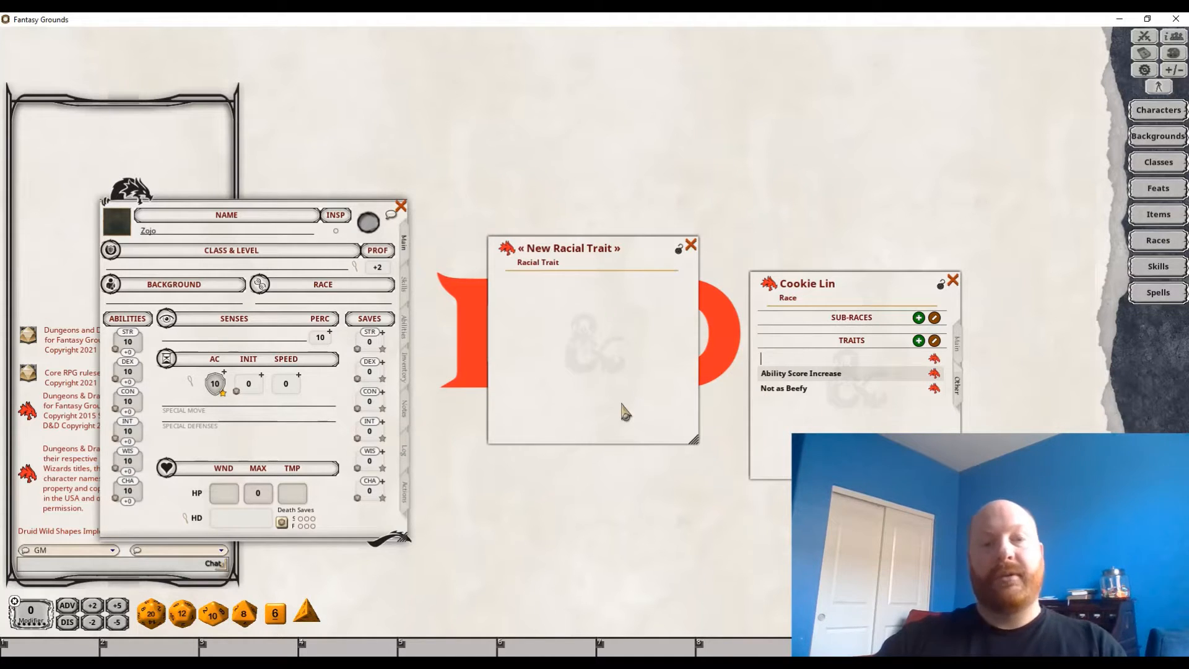
pyautogui.click(573, 248)
pyautogui.write('Skil')
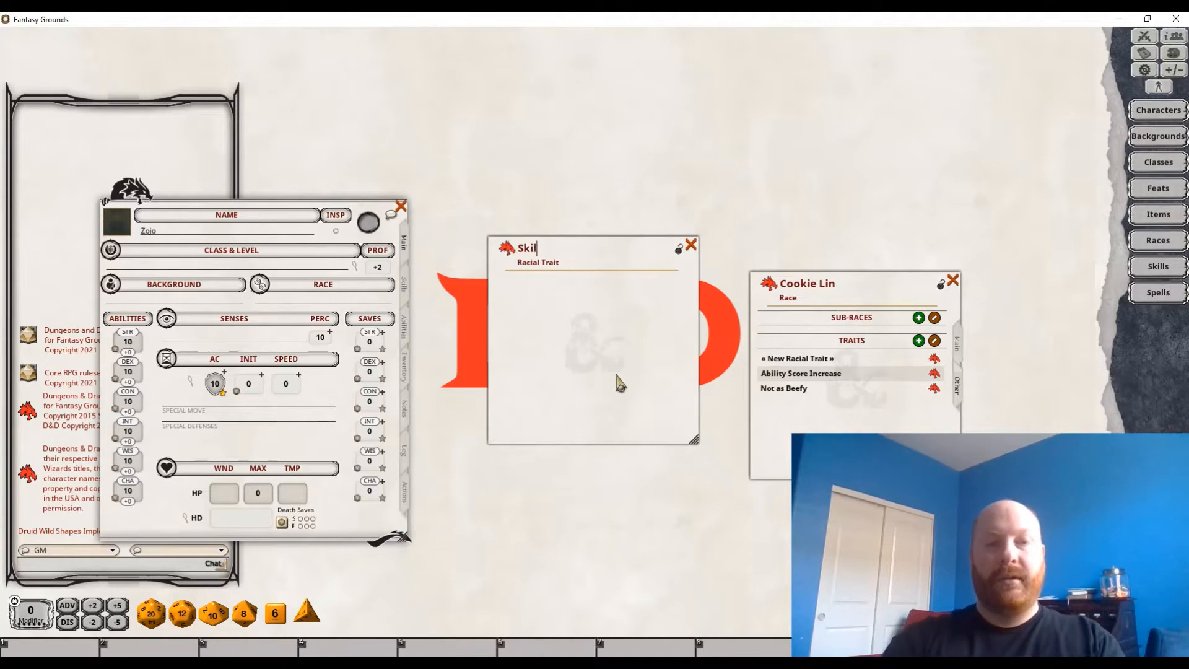
pyautogui.write('ly')
pyautogui.press('Return')
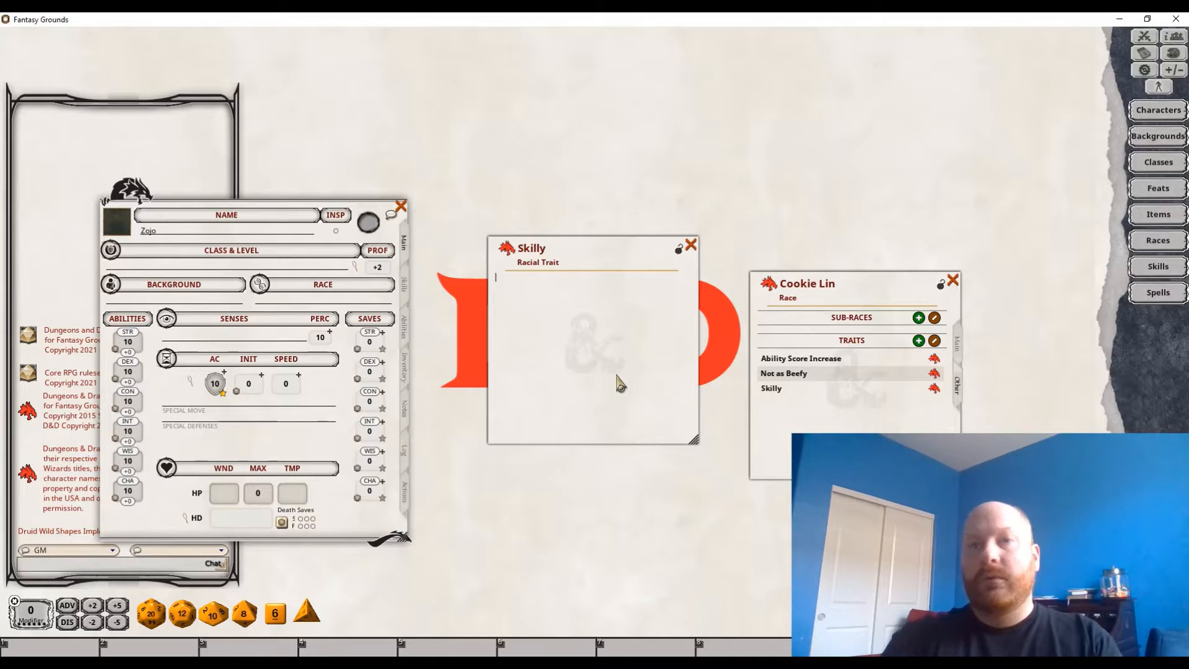
# Describe the Skilly trait as "You gain proficiency in two skills of your choice." and close its record
pyautogui.write('You gain profic')
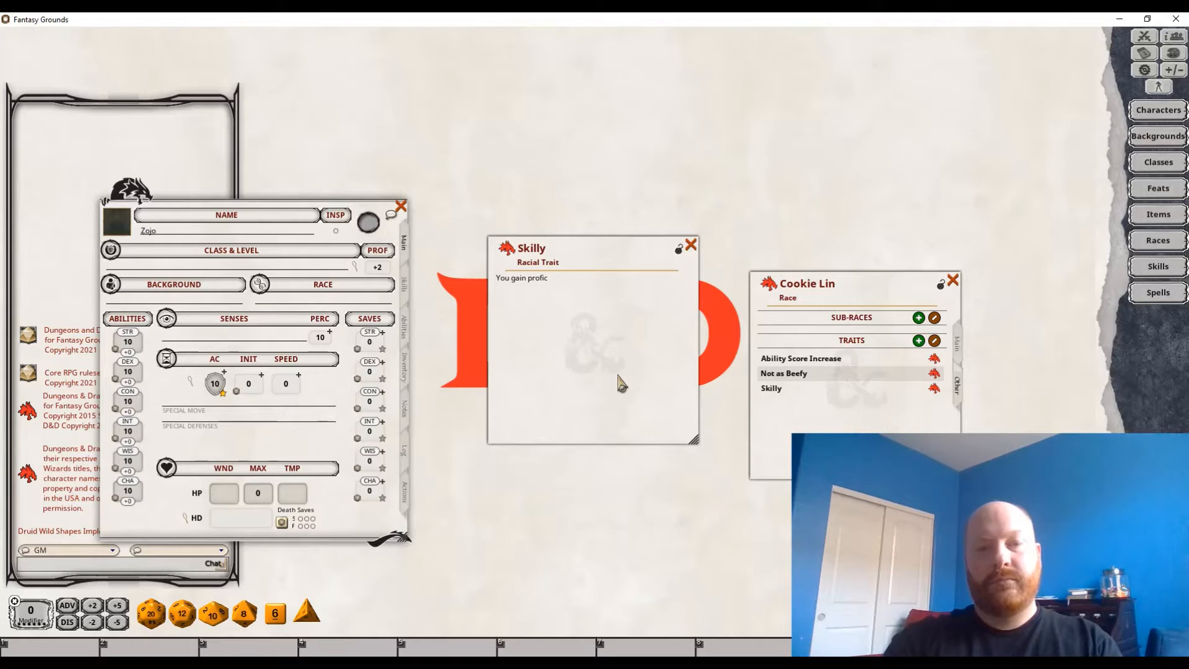
pyautogui.write('iency in ')
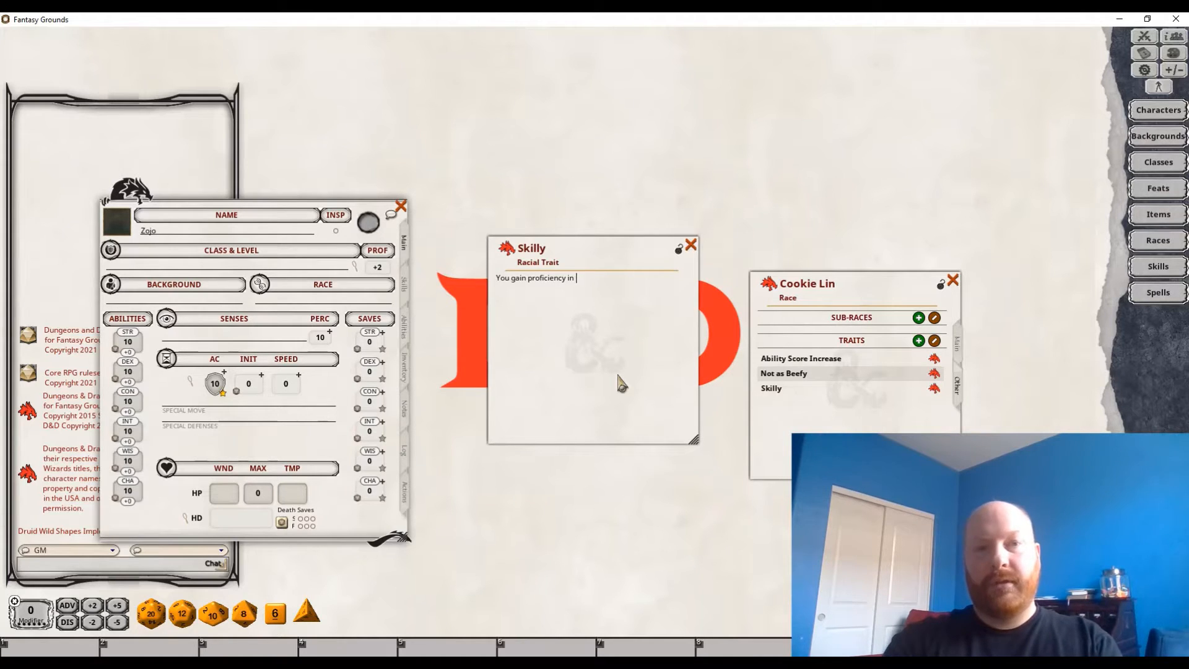
pyautogui.write('two skills of y')
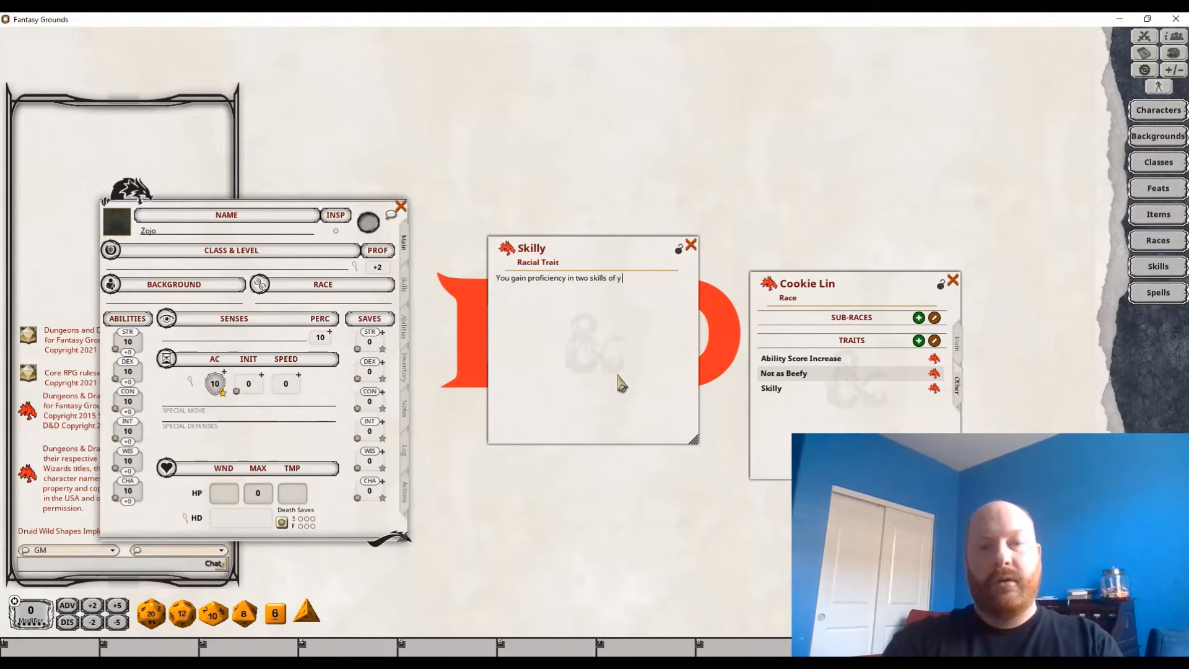
pyautogui.write('our choice.')
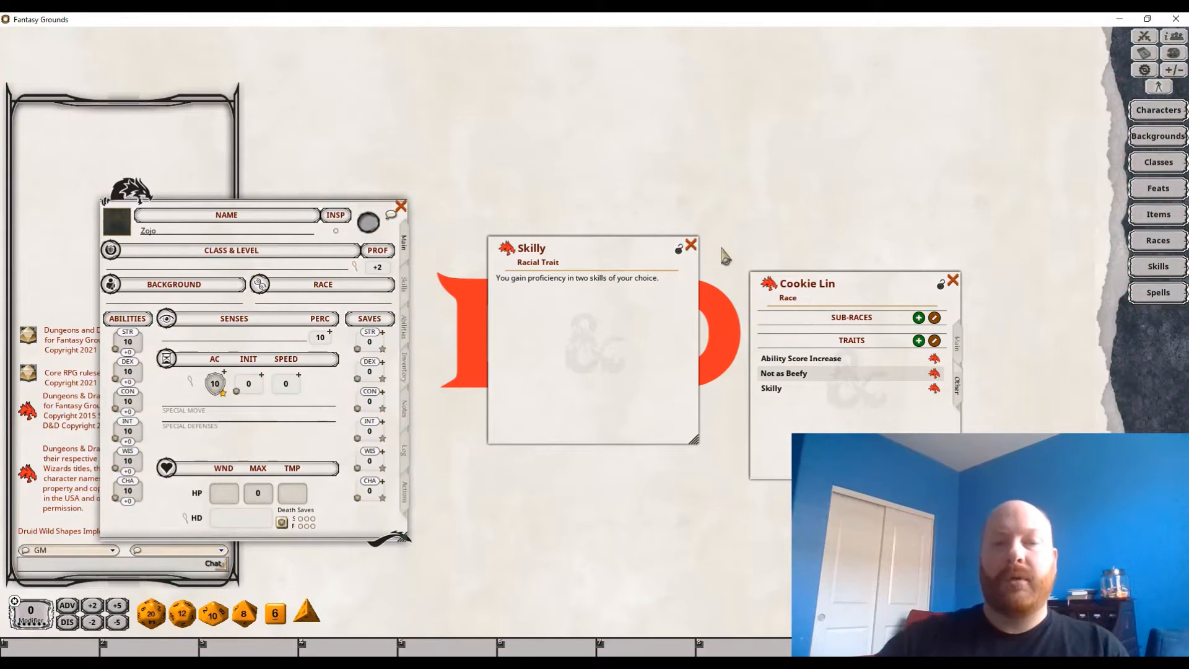
pyautogui.click(691, 246)
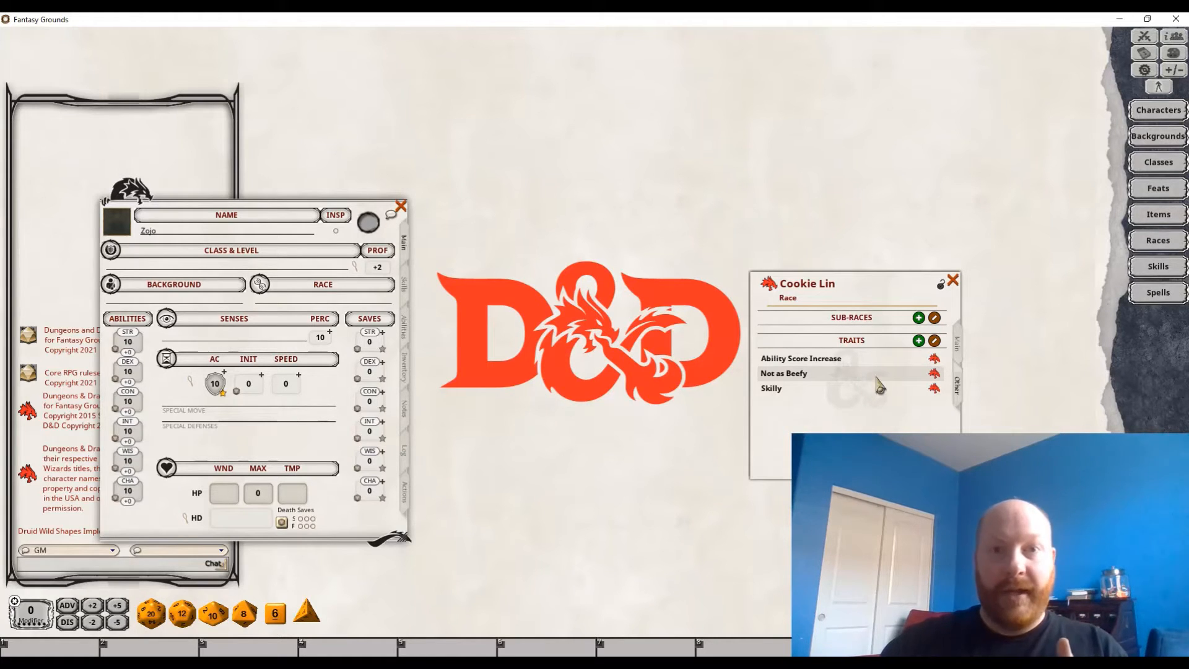
# Add three more traits to the Cookie Lin race, named Languages, Size and Speed
pyautogui.click(919, 340)
pyautogui.click(918, 340)
pyautogui.click(919, 340)
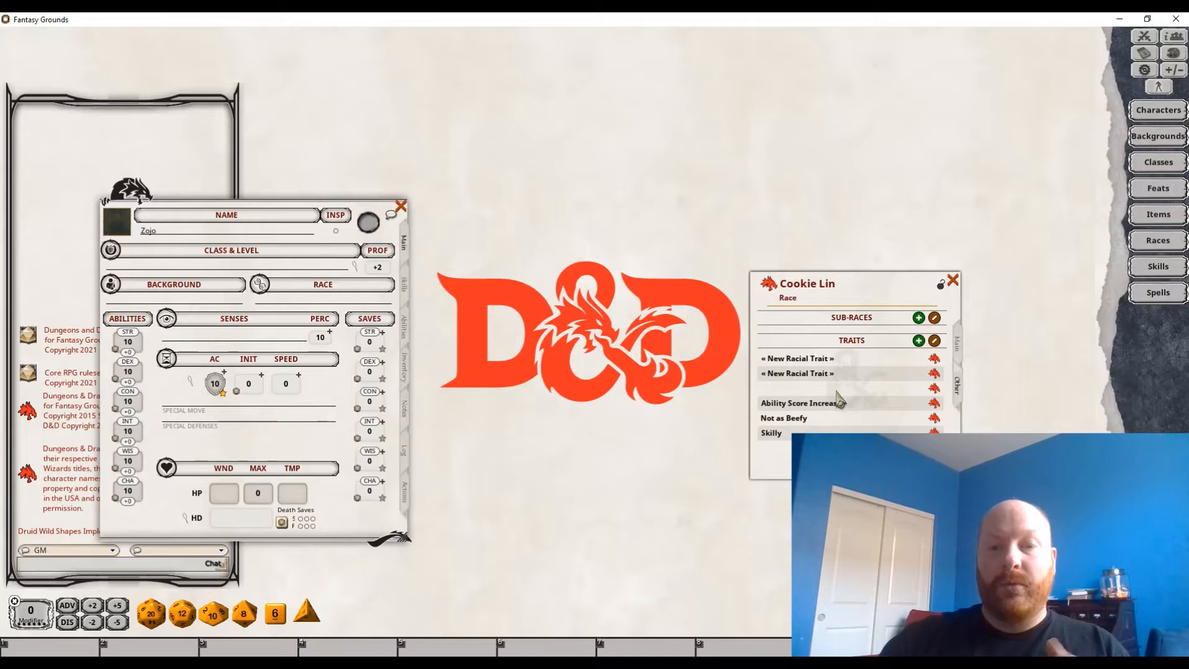
pyautogui.write('L')
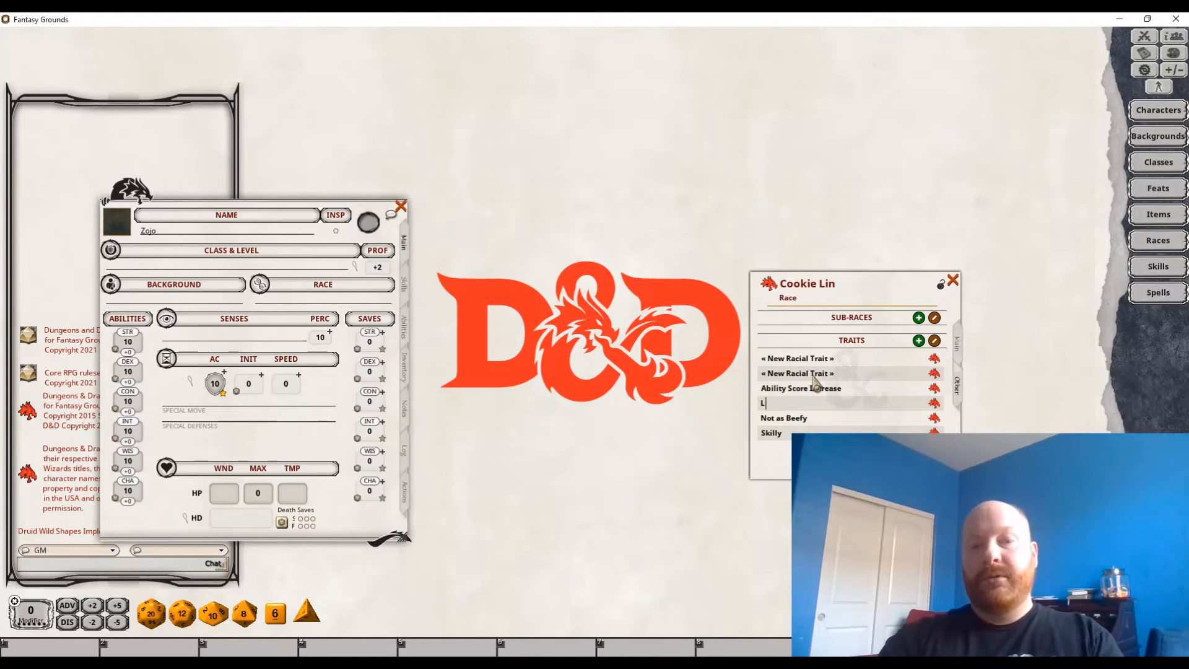
pyautogui.write('anguages')
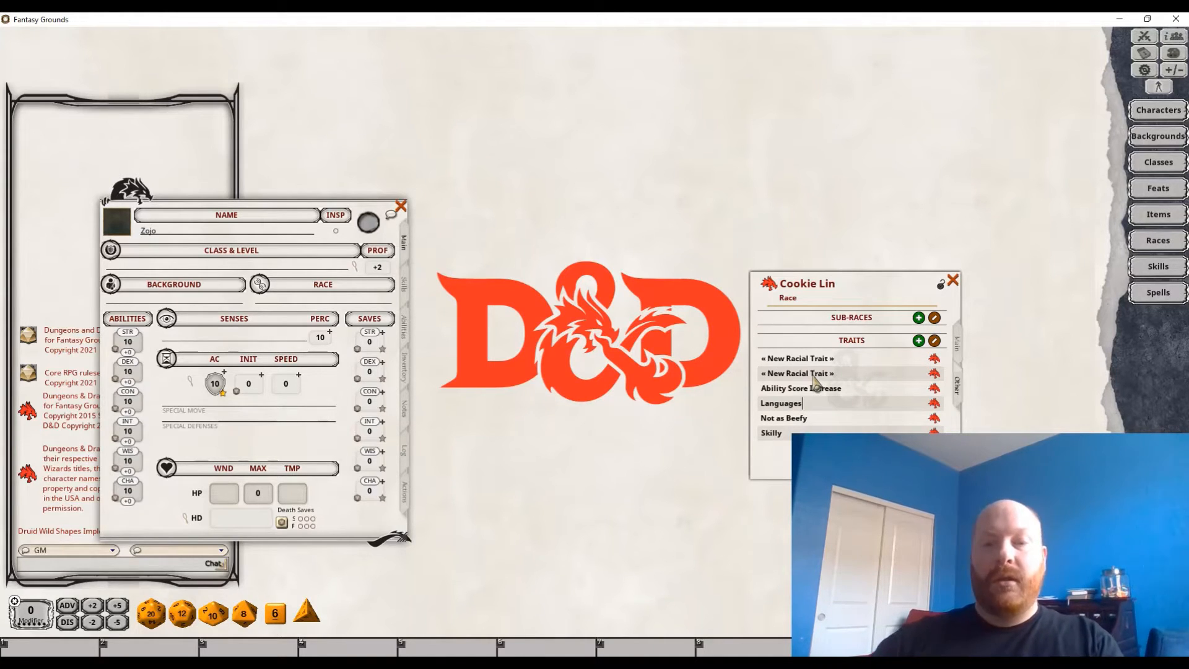
pyautogui.click(813, 375)
pyautogui.write('Size')
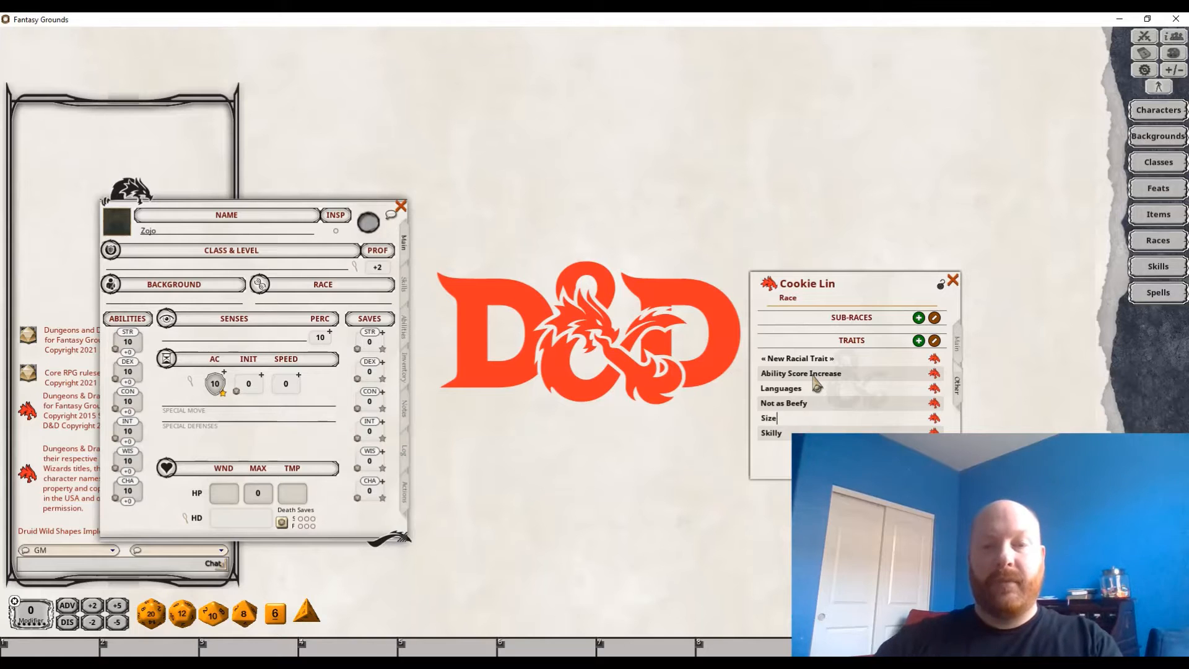
pyautogui.click(826, 362)
pyautogui.write('Speed')
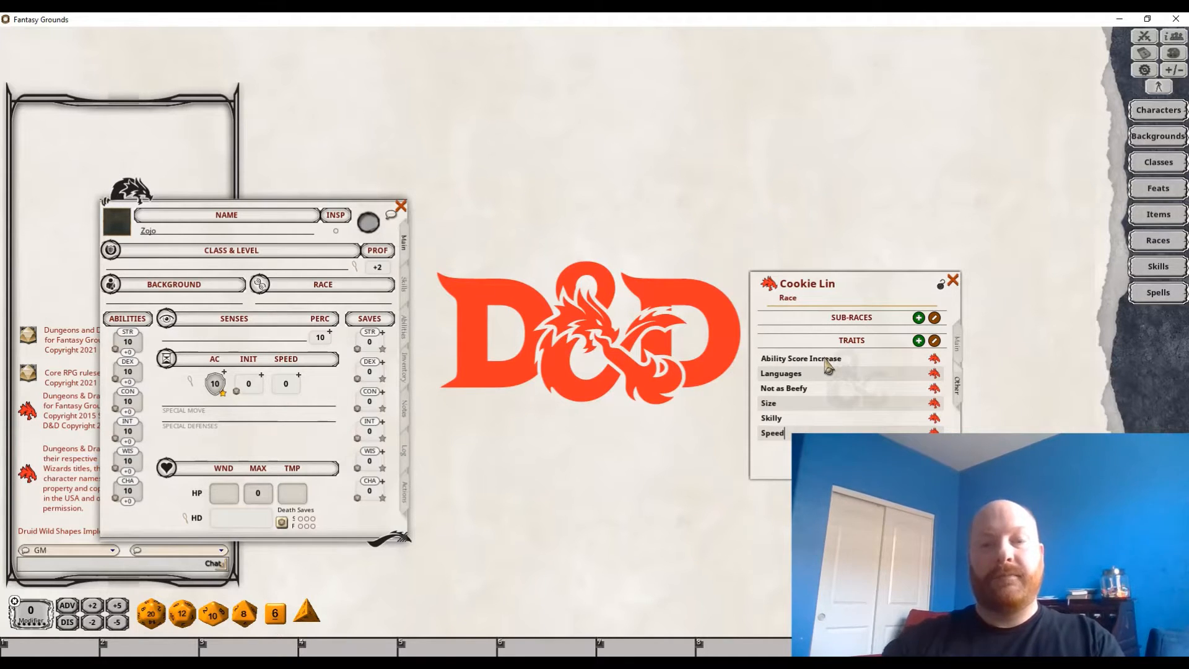
# Open the Size, Speed and Languages trait records and arrange them beside the Cookie Lin race record without overlap
pyautogui.click(933, 403)
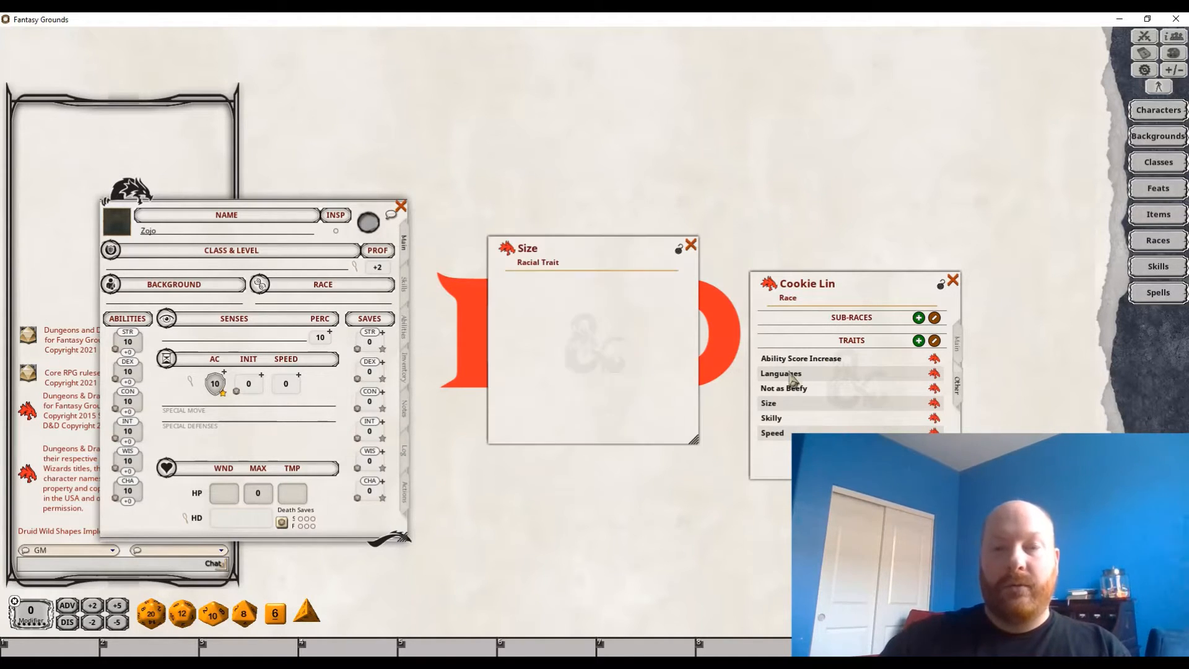
pyautogui.moveTo(766, 286); pyautogui.dragTo(765, 178)
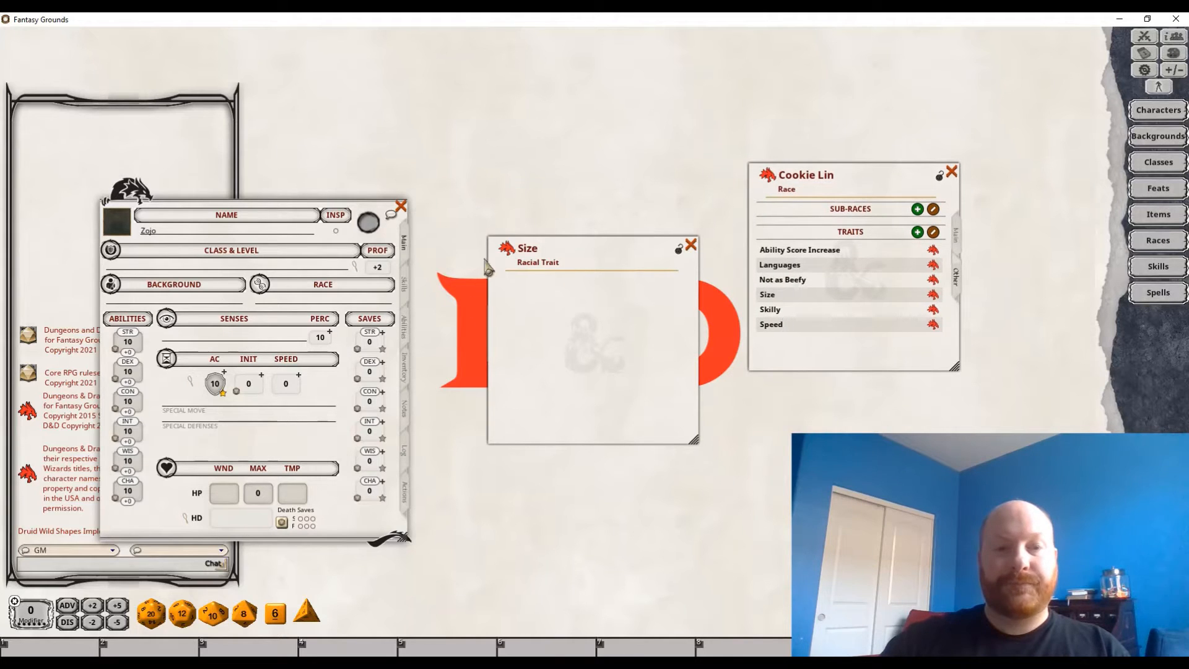
pyautogui.moveTo(493, 267); pyautogui.dragTo(352, 337)
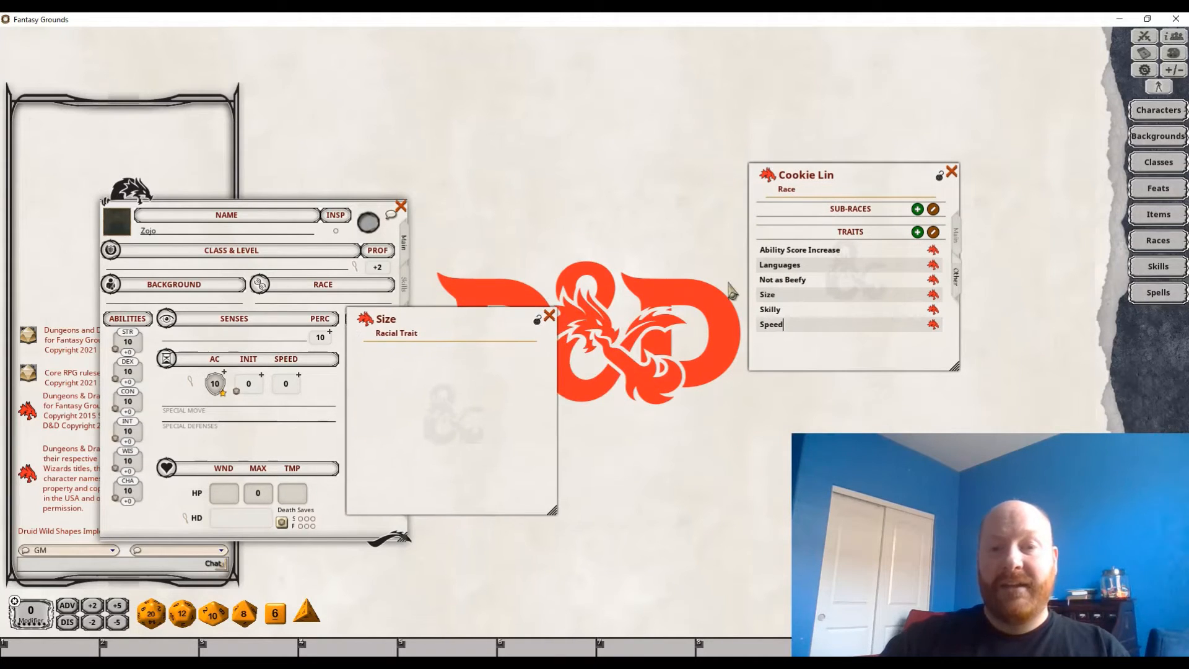
pyautogui.click(933, 324)
pyautogui.moveTo(493, 261); pyautogui.dragTo(570, 333)
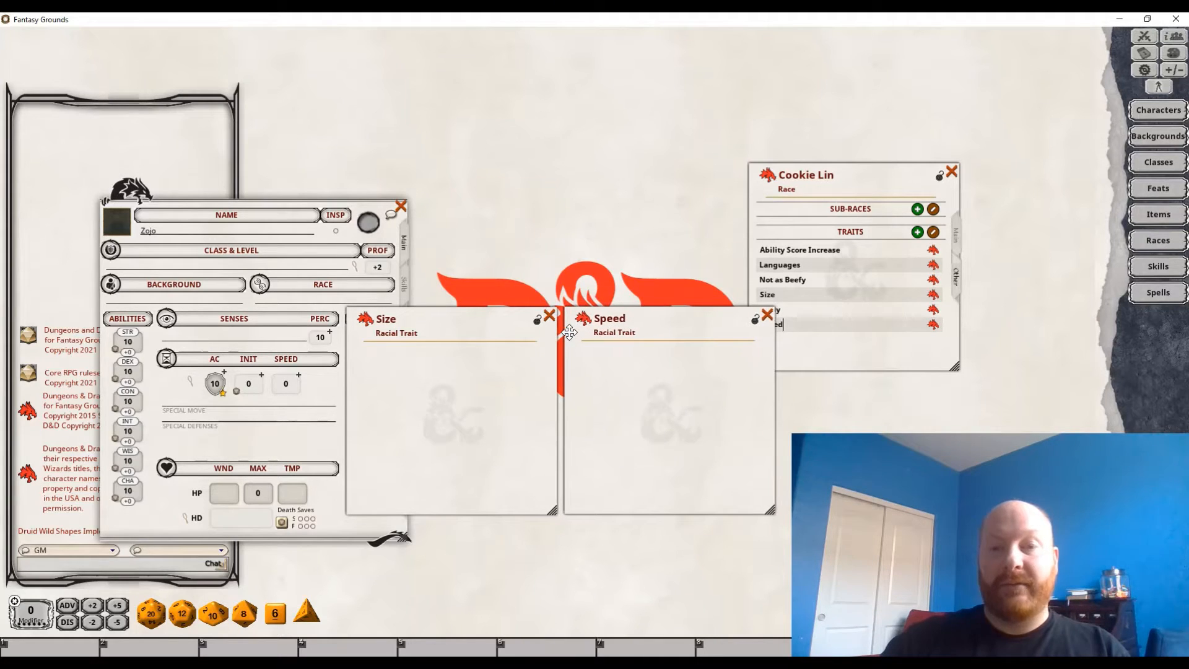
pyautogui.click(933, 267)
pyautogui.moveTo(493, 310); pyautogui.dragTo(568, 167)
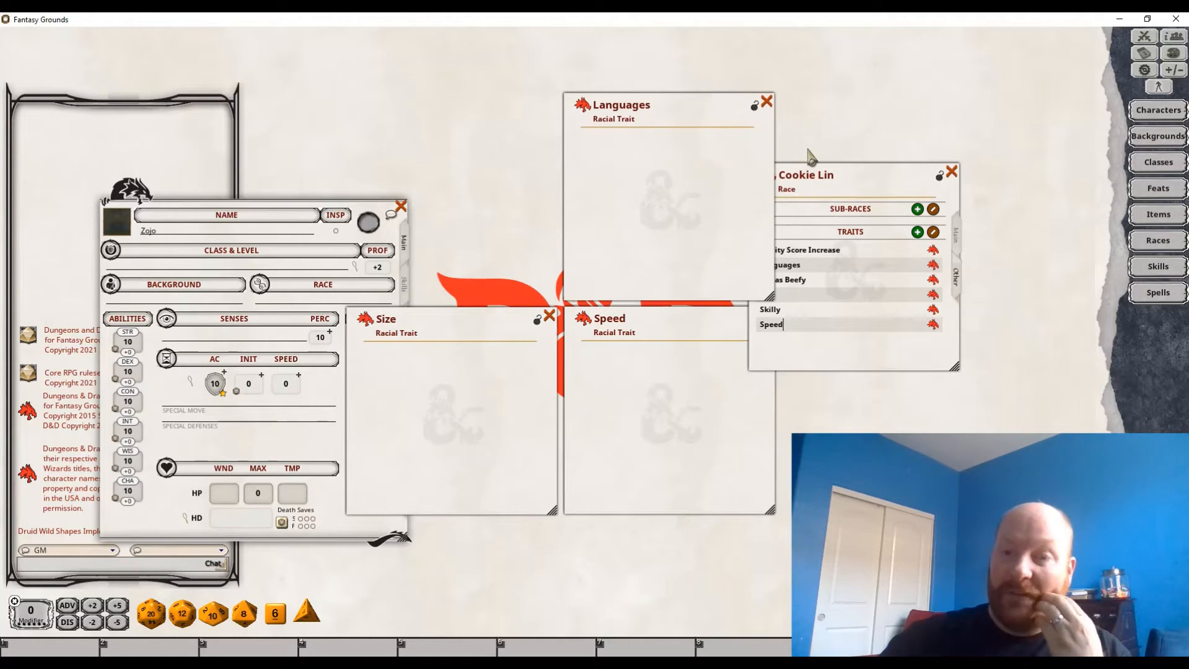
pyautogui.moveTo(965, 179); pyautogui.dragTo(1049, 132)
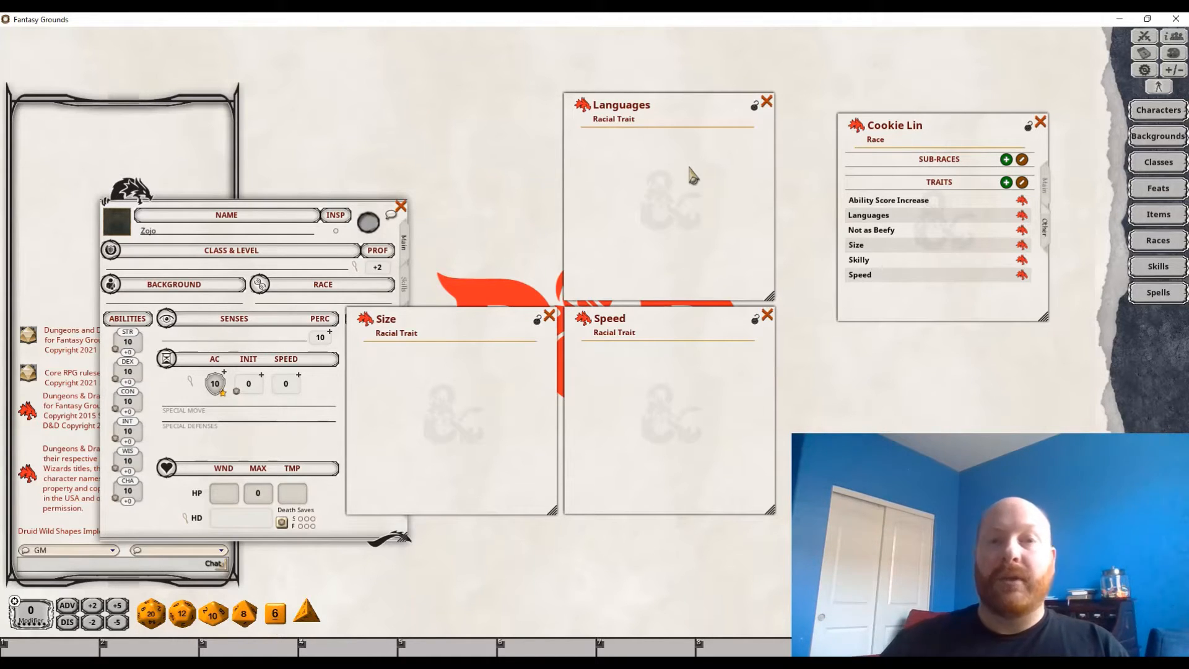
pyautogui.click(850, 276)
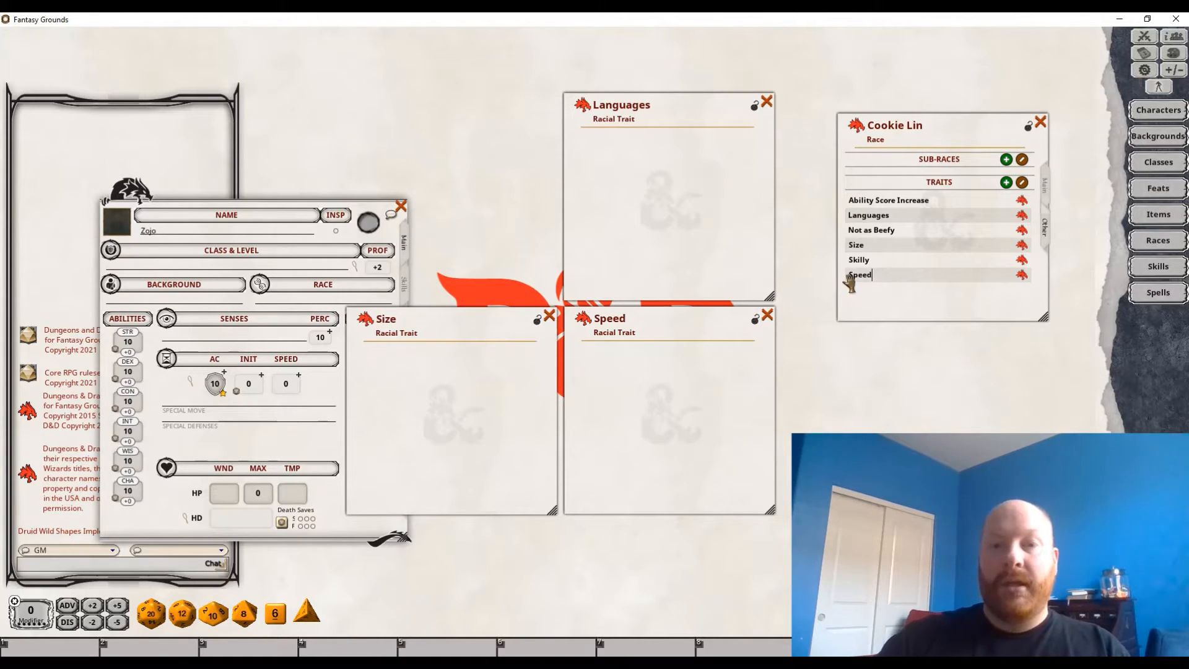
# Check the campaign's language settings and the languages available for chat, moving the character sheet clear of the chat's language list
pyautogui.click(483, 444)
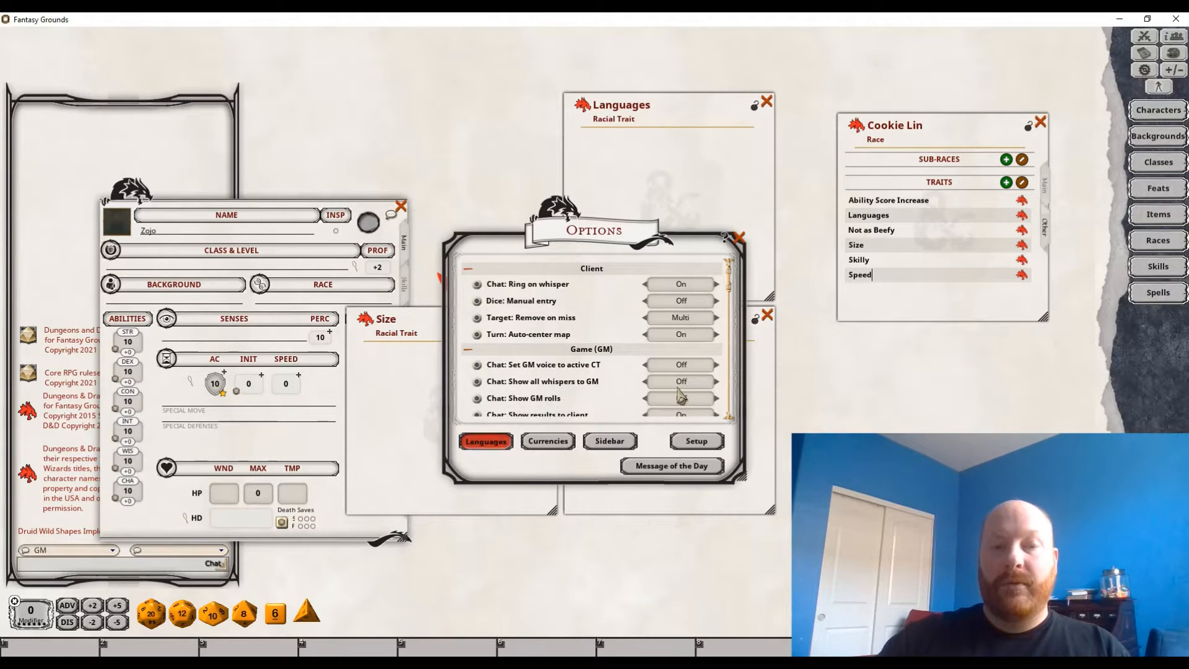
pyautogui.click(723, 255)
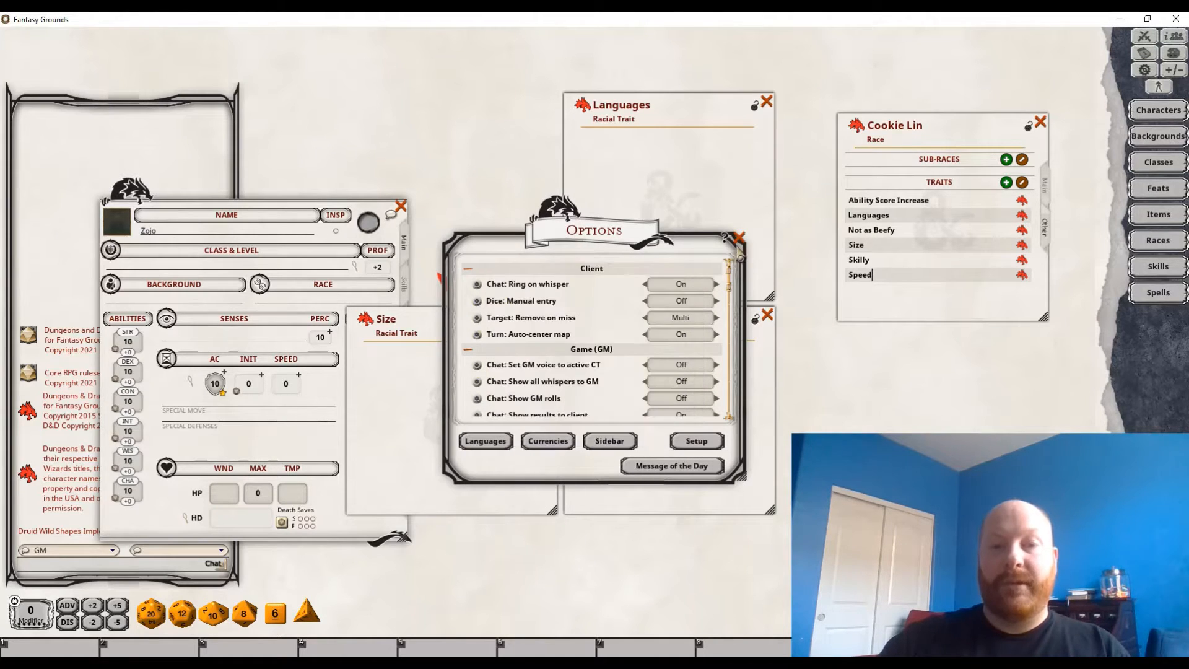
pyautogui.click(739, 238)
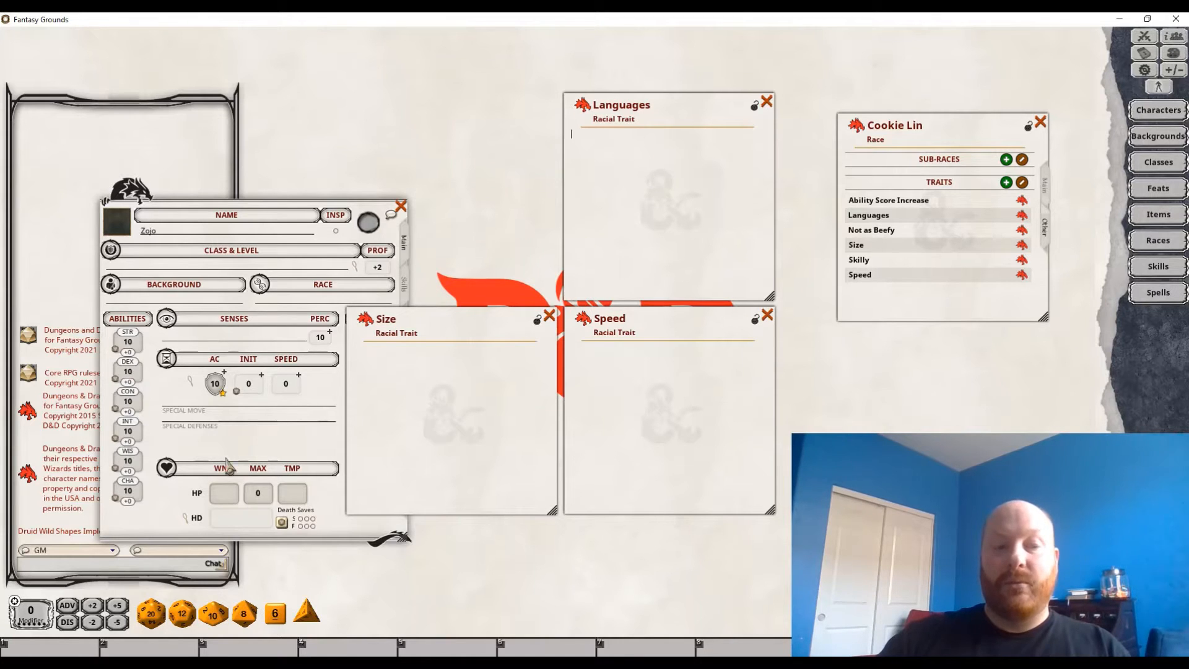
pyautogui.click(216, 547)
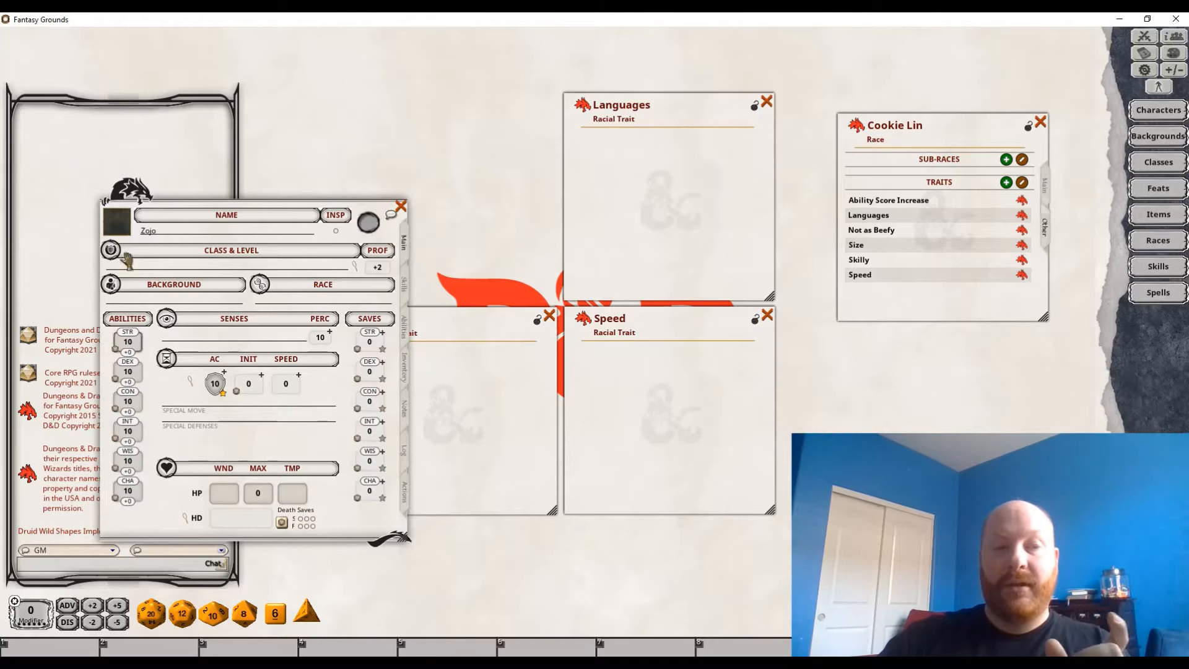
pyautogui.moveTo(160, 213); pyautogui.dragTo(126, 157)
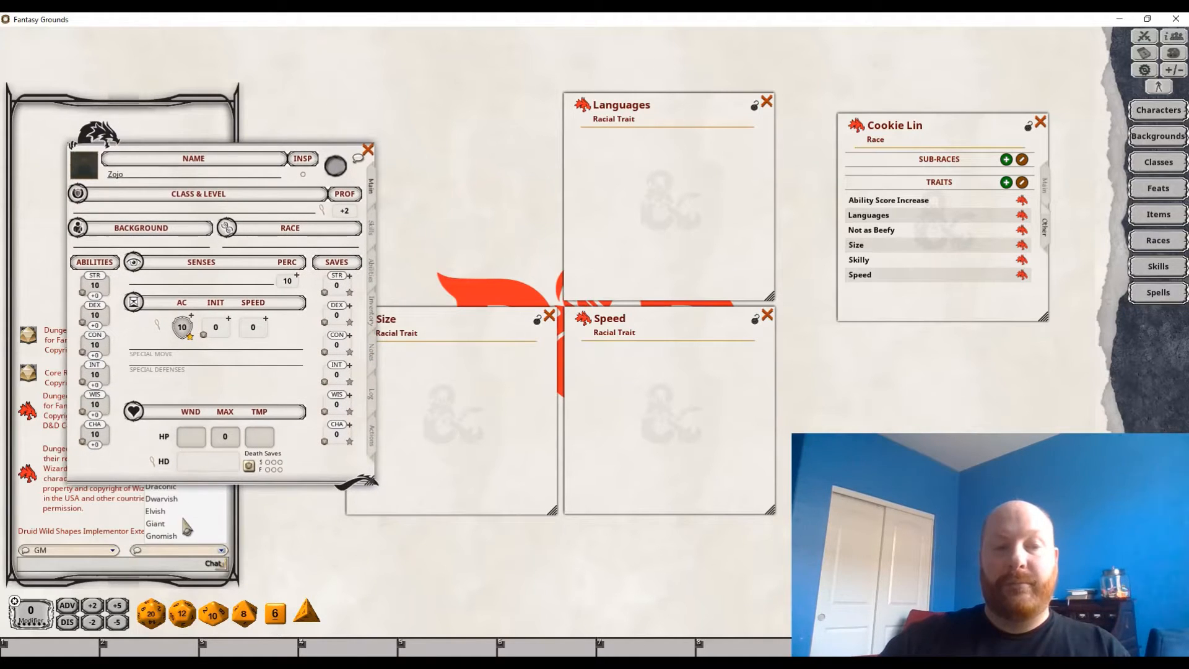
pyautogui.click(222, 551)
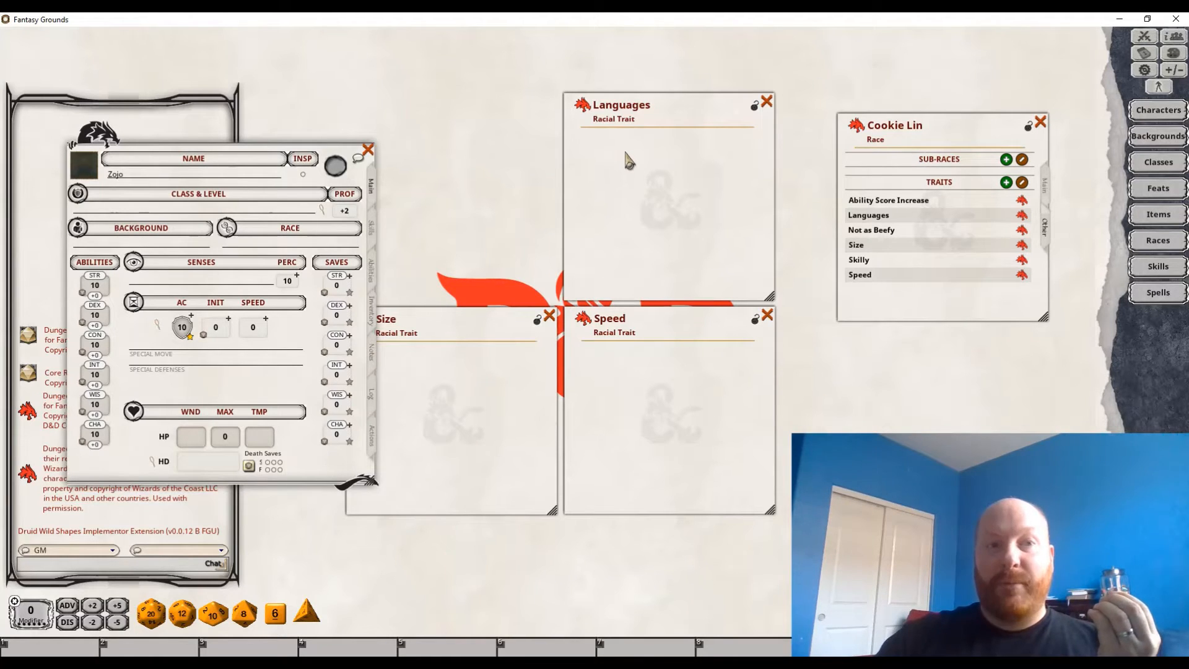
# Describe the Languages trait as "You can speak, read, and write Cookie Lin and Common."
pyautogui.click(628, 208)
pyautogui.write('You ')
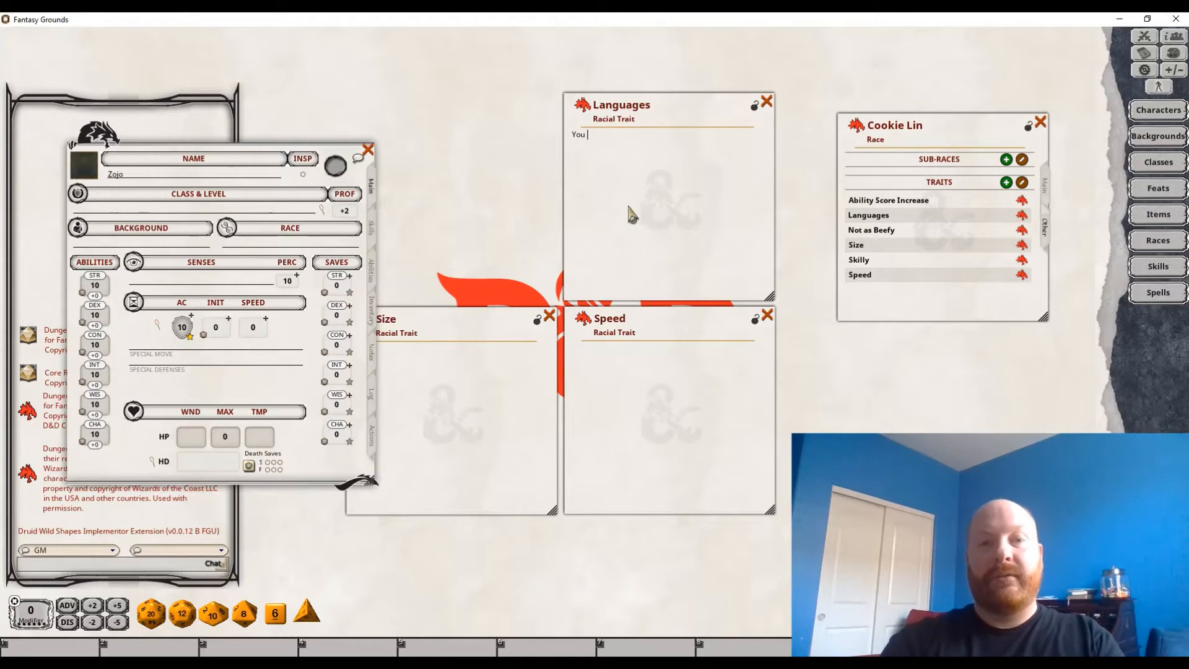
pyautogui.write('can speak, read,')
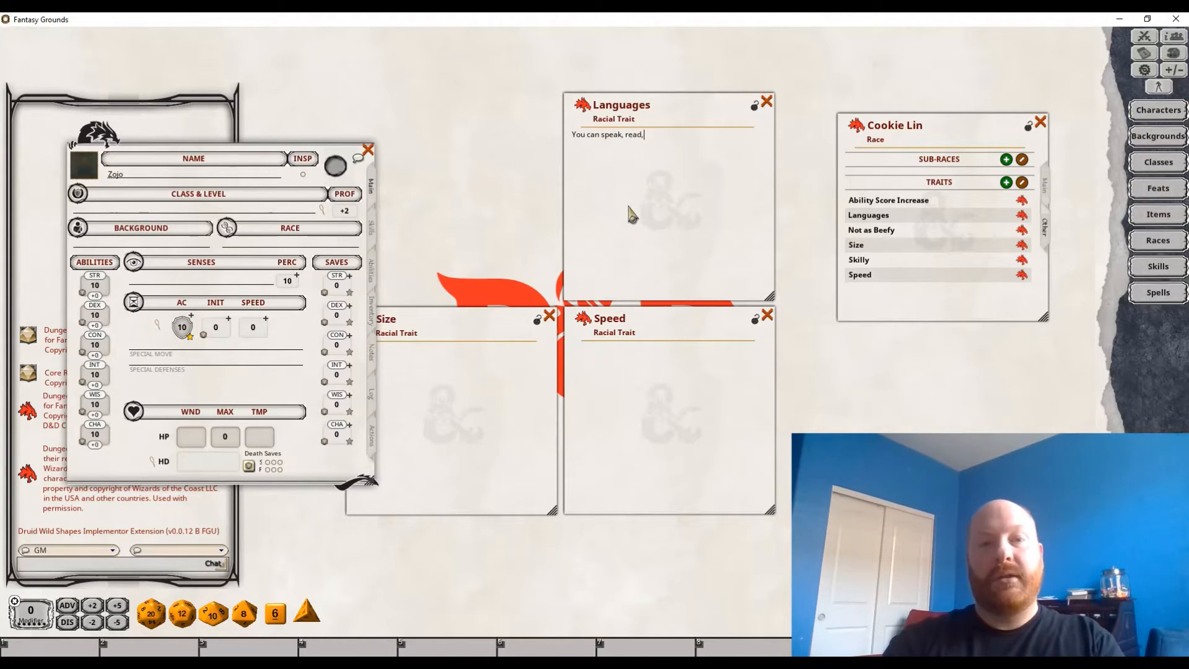
pyautogui.write(' and write')
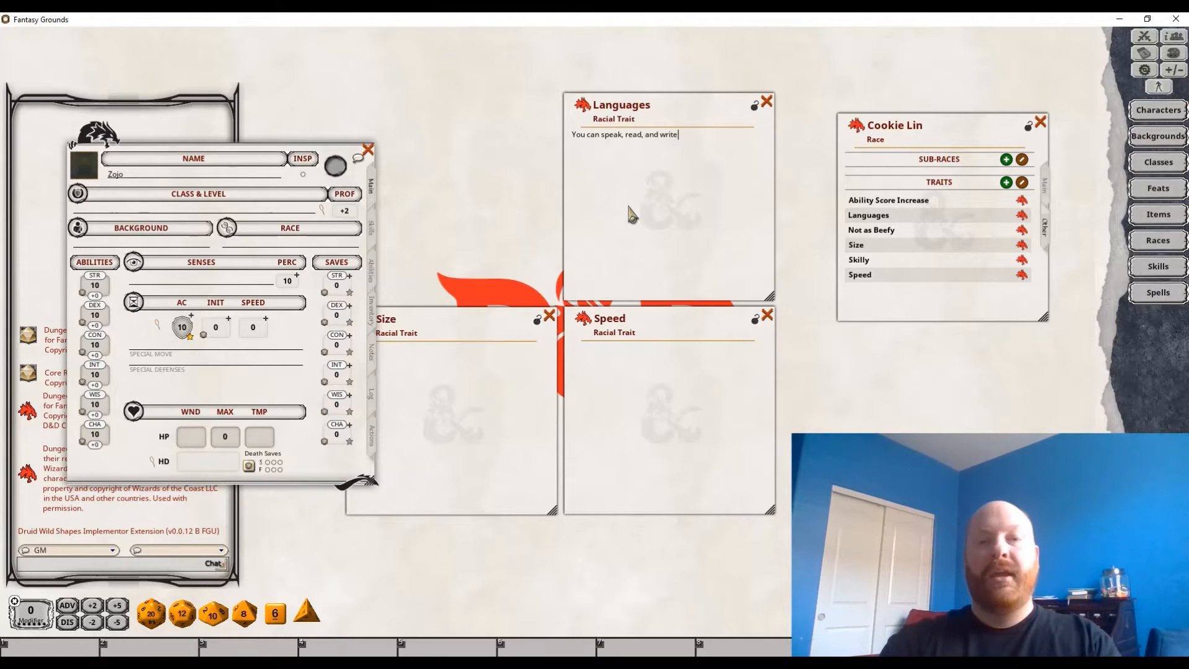
pyautogui.write('Cook')
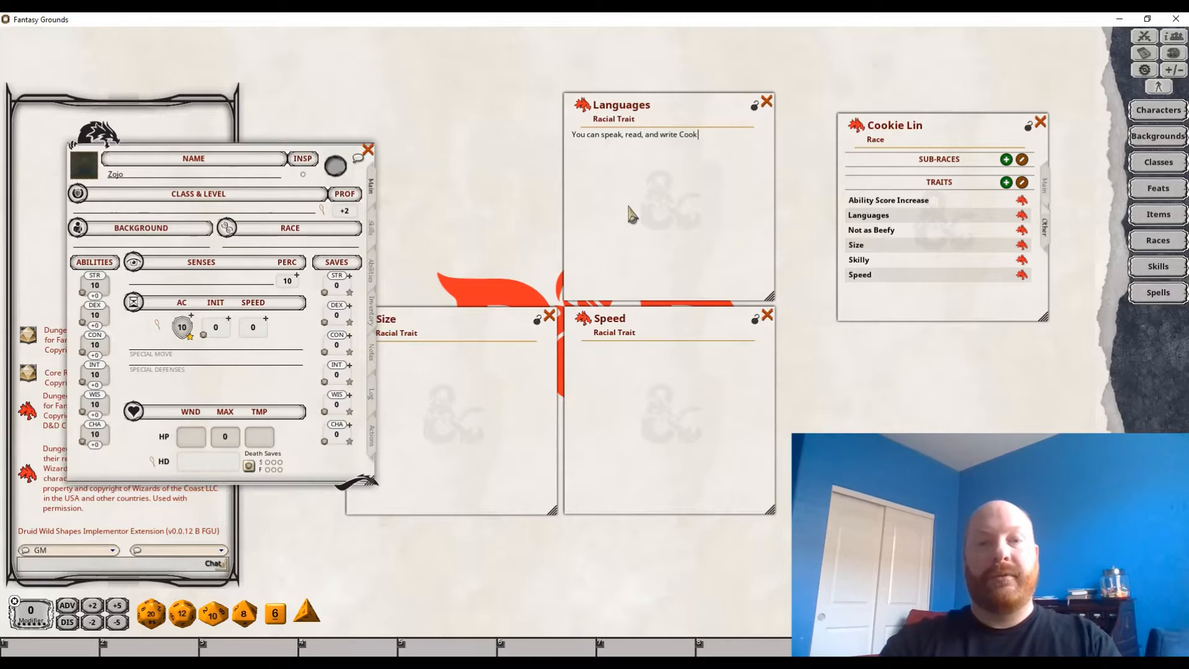
pyautogui.write('ie Lin')
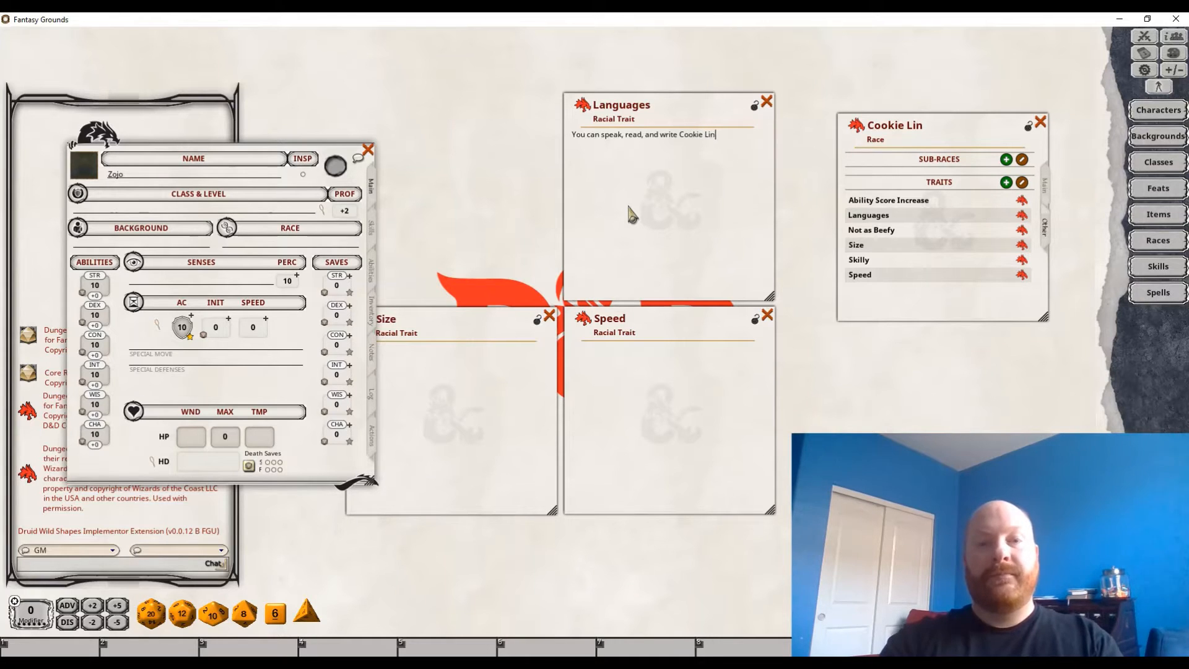
pyautogui.write(' and Common')
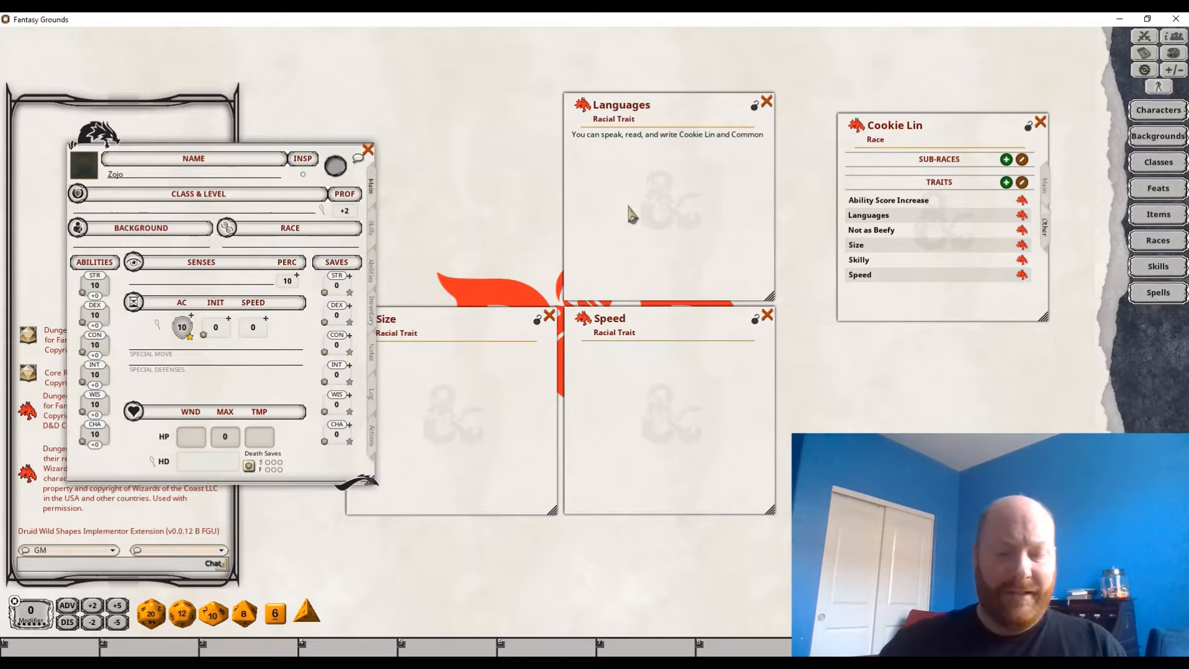
pyautogui.write('.')
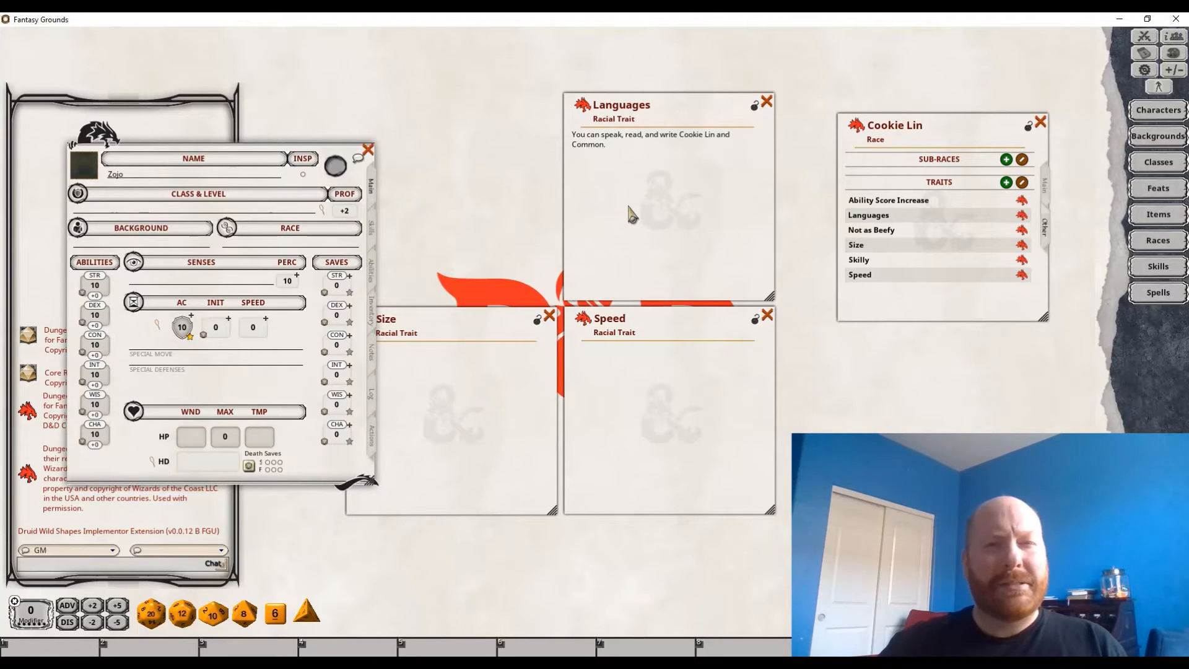
# Describe the Size trait as "Your size is Small."
pyautogui.click(469, 389)
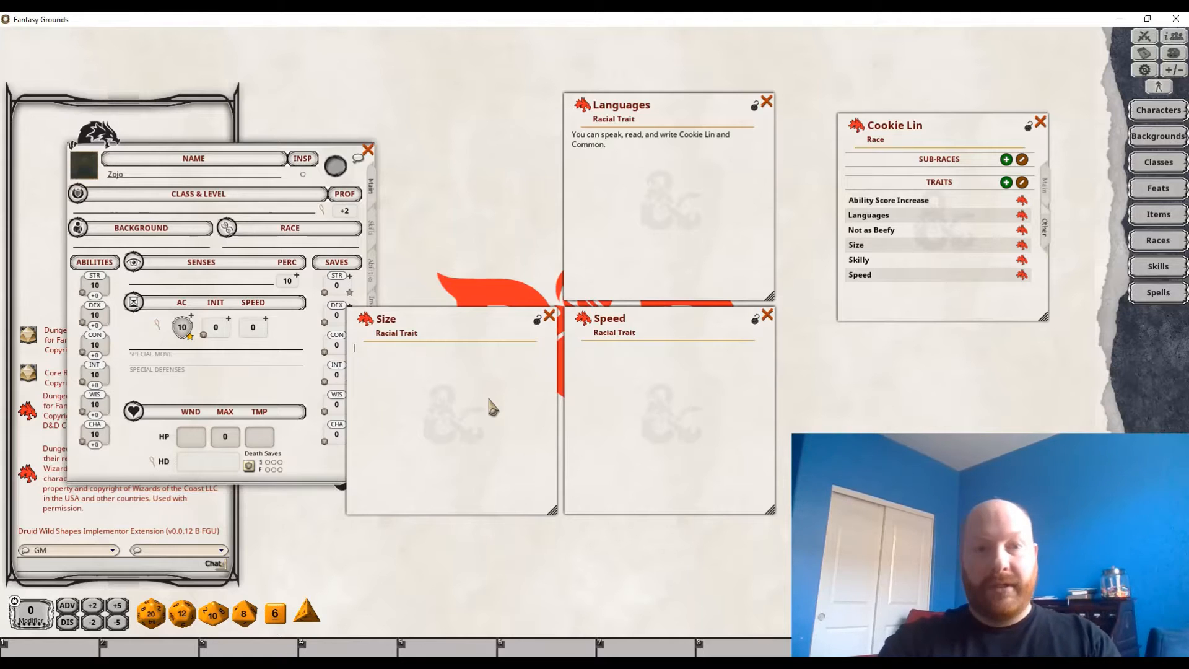
pyautogui.write('Your size is')
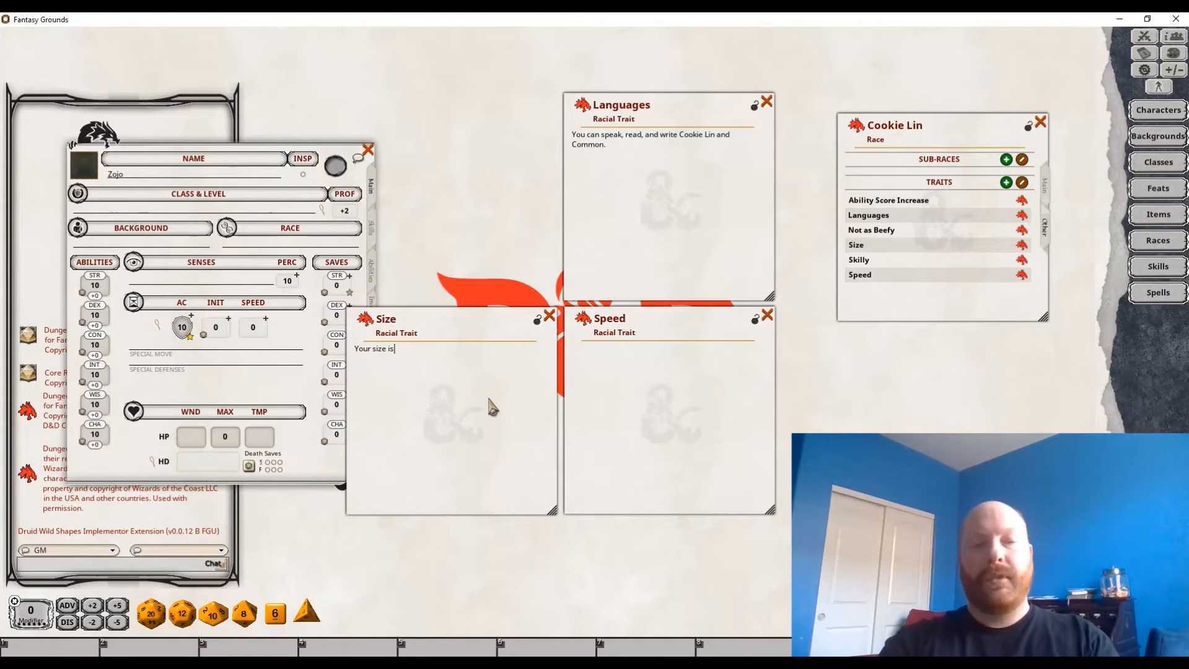
pyautogui.write(' Small.')
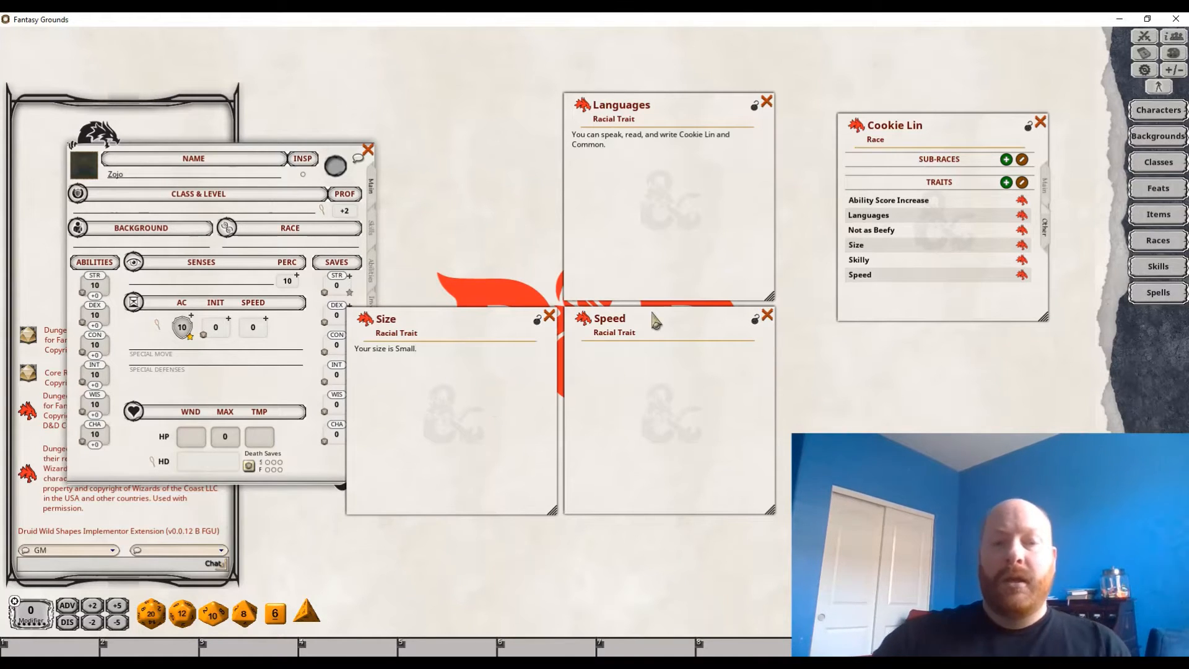
# Enter "walking speed is 30 feet" as the description of the Speed trait
pyautogui.click(637, 357)
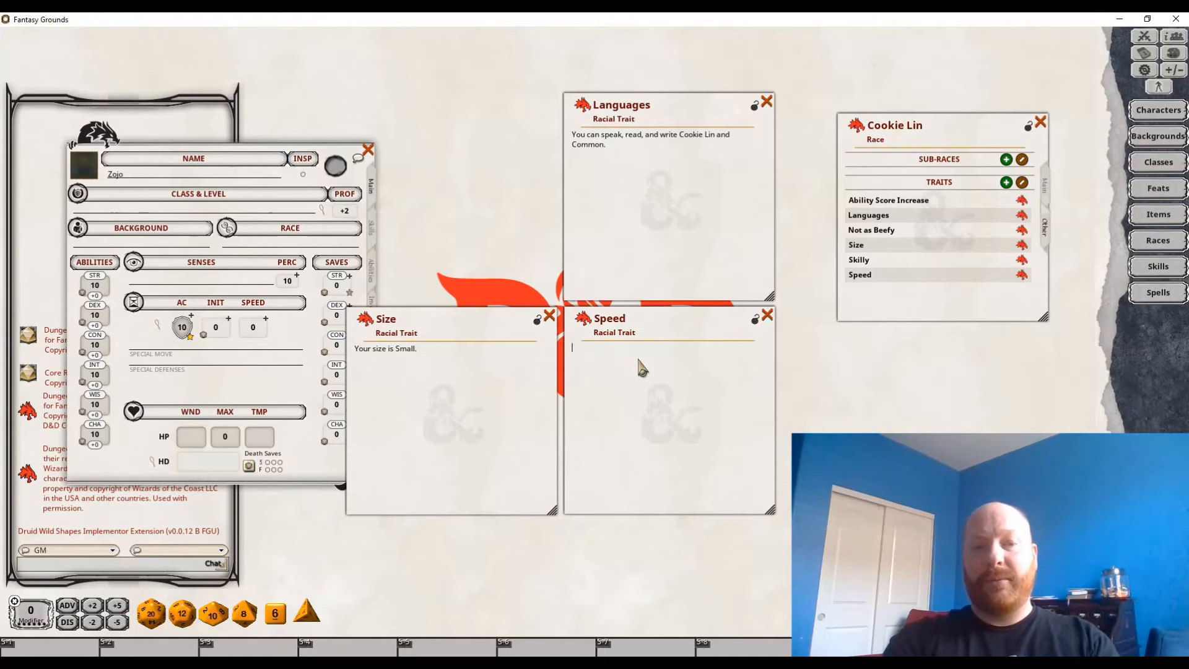
pyautogui.write('walking sp')
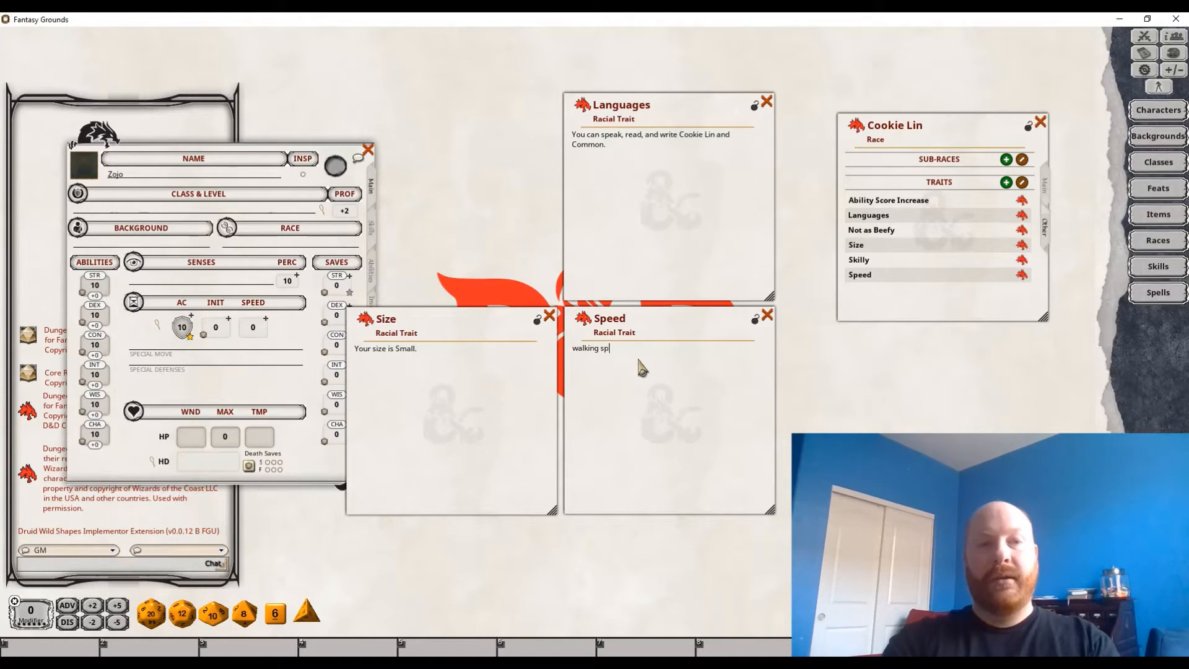
pyautogui.write('eed is ')
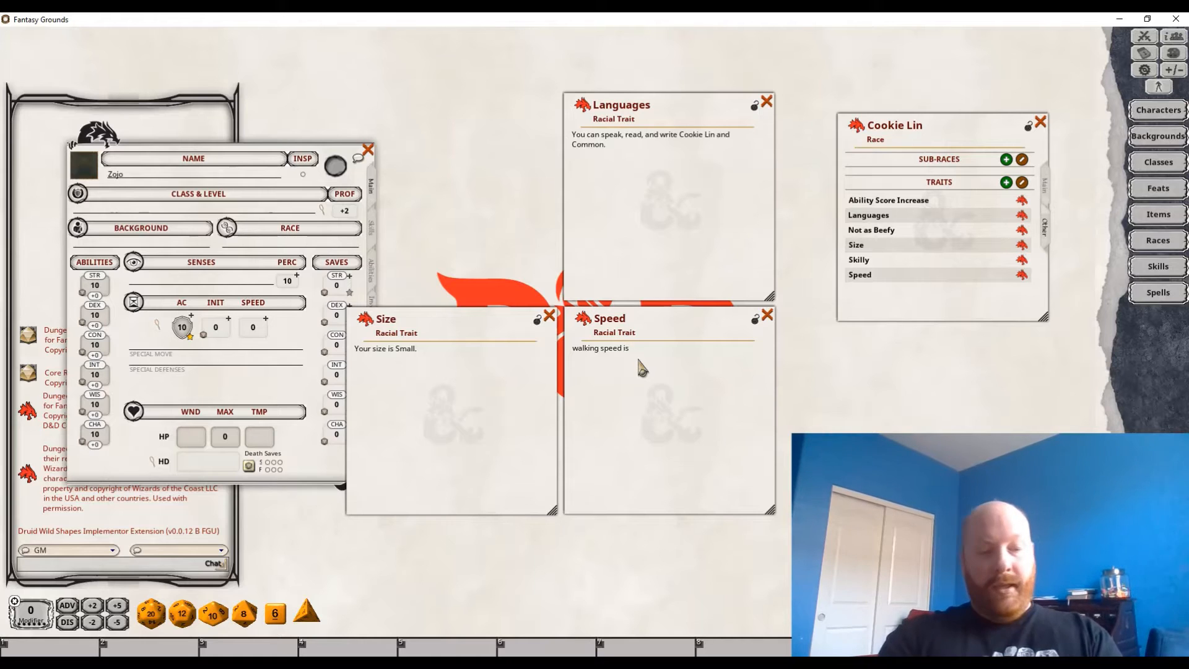
pyautogui.write('25 fee')
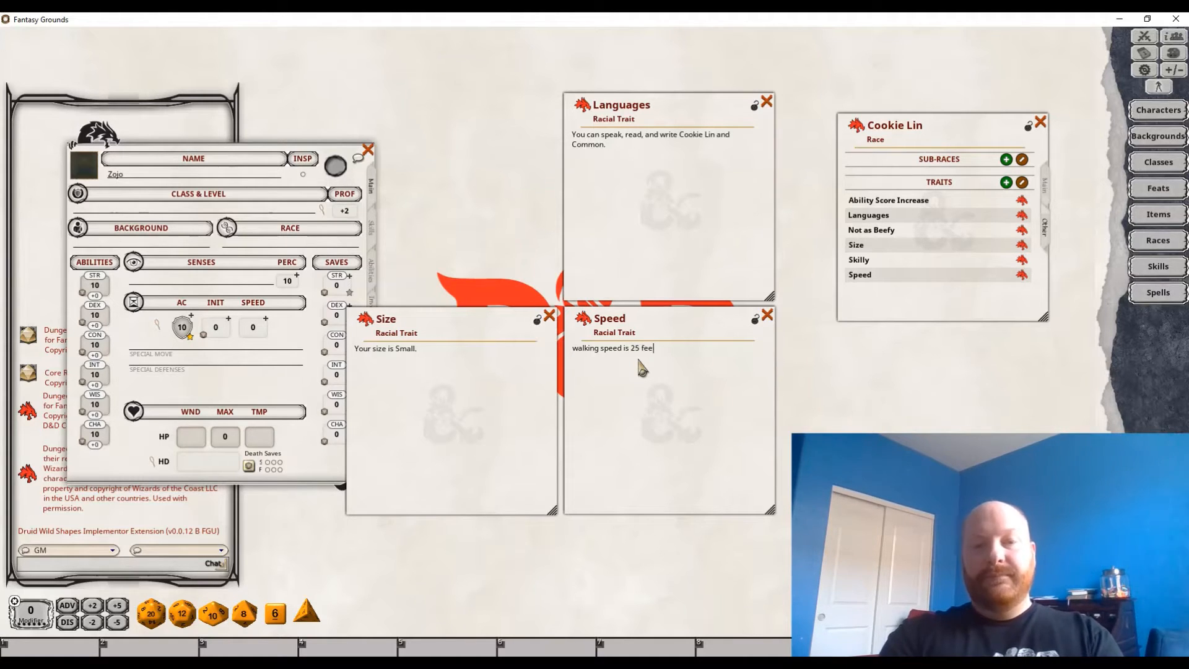
pyautogui.press('BackSpace')
pyautogui.press('BackSpace')
pyautogui.press('BackSpace')
pyautogui.press('BackSpace')
pyautogui.press('BackSpace')
pyautogui.press('BackSpace')
pyautogui.write('30')
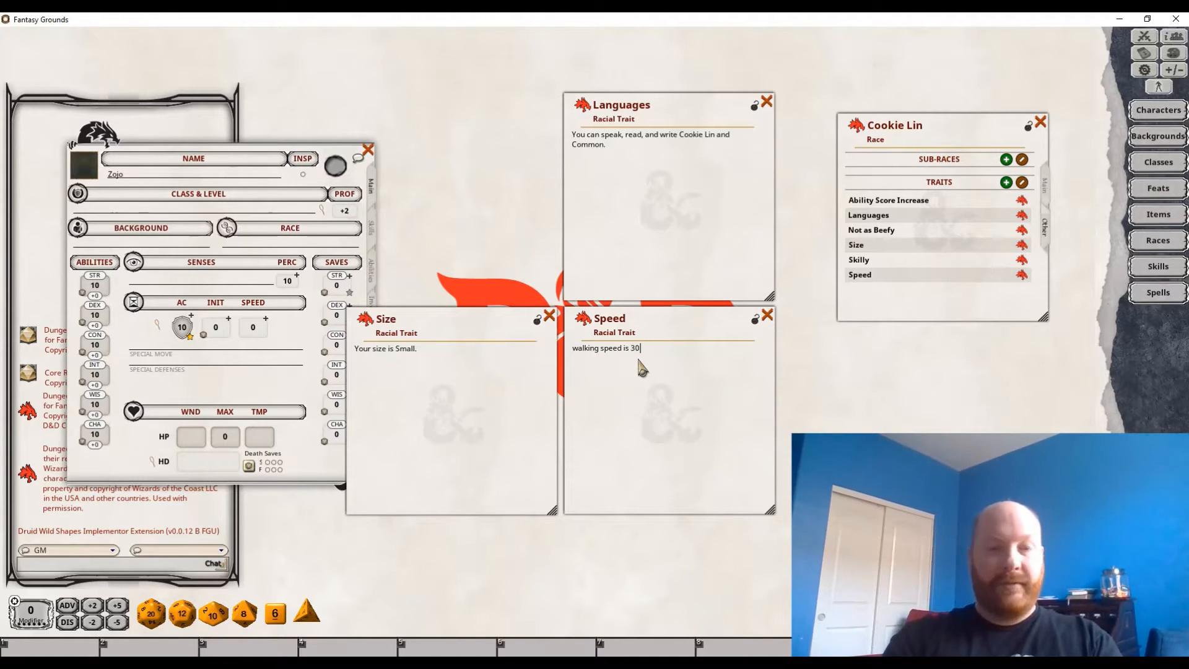
pyautogui.write(' feet')
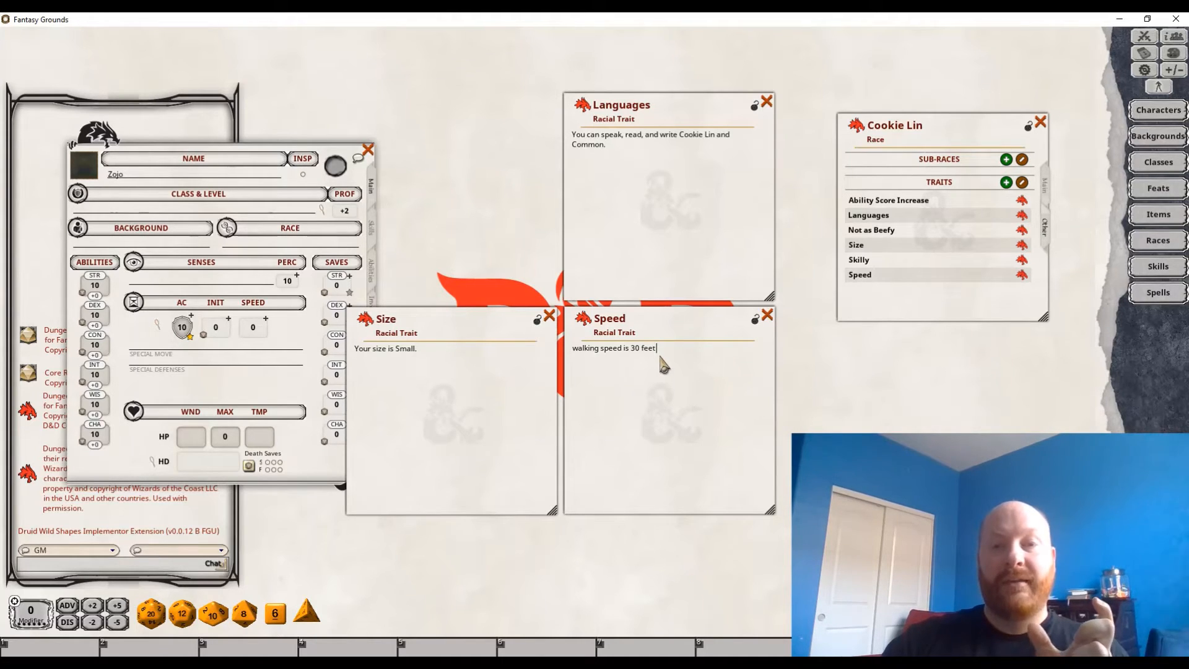
# Expand the Speed description to "Despite having four legs, you walking speed is 30 feet." and close the Size record
pyautogui.click(575, 349)
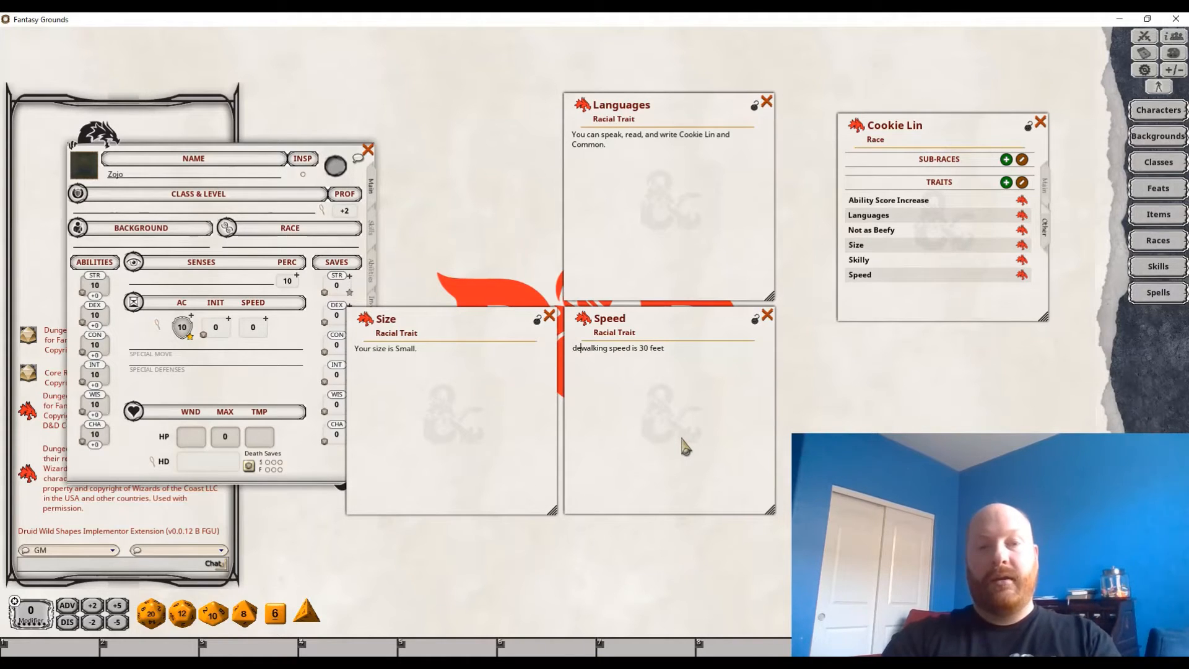
pyautogui.write('Despite ')
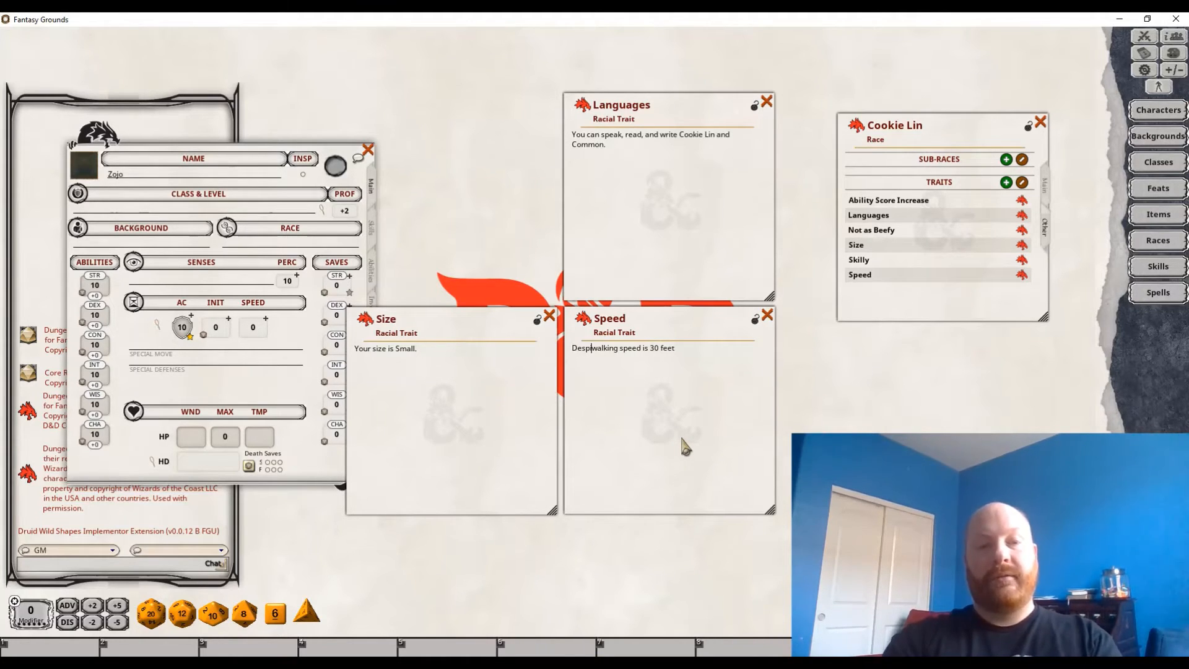
pyautogui.write('having four legs')
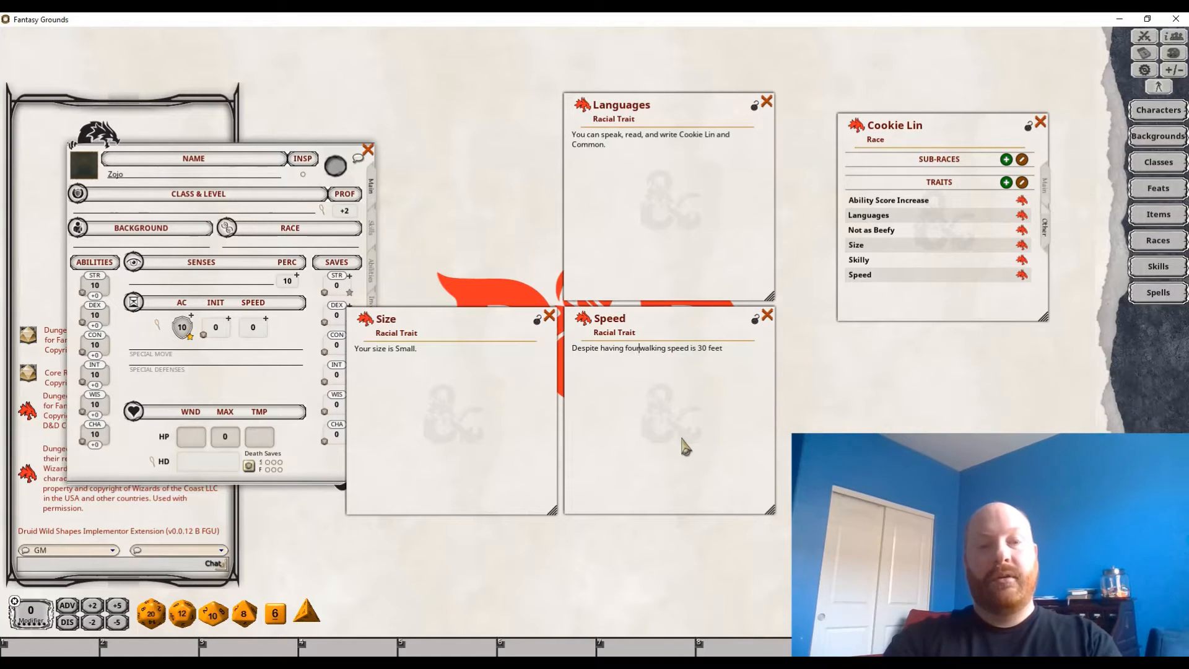
pyautogui.write(', you')
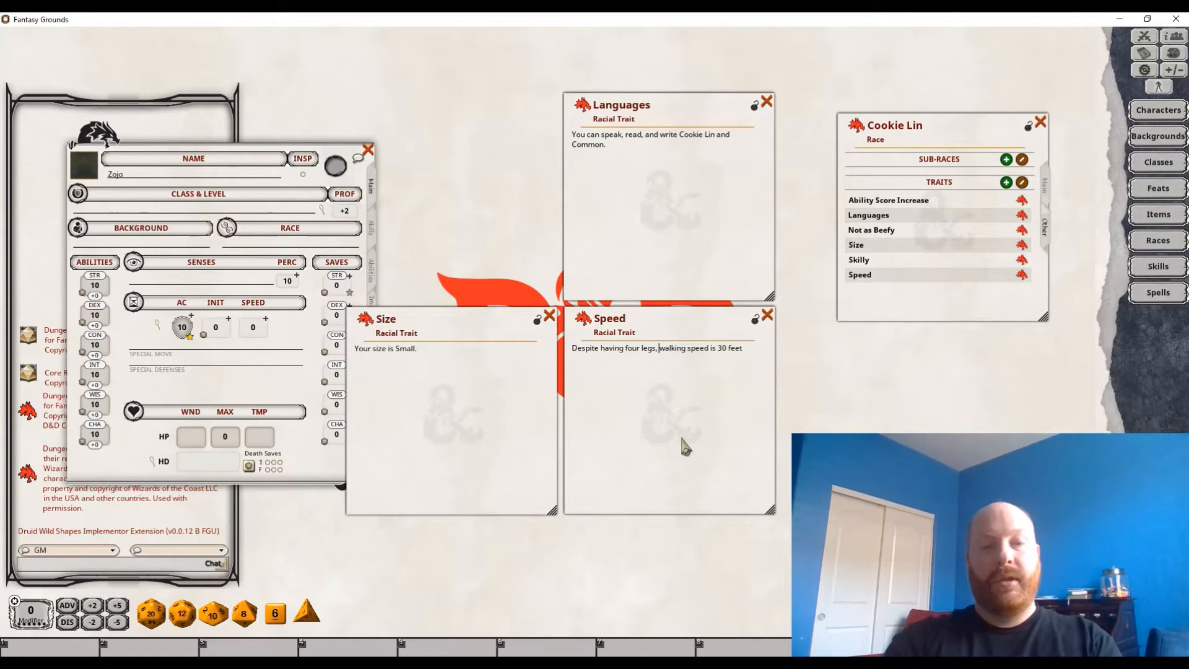
pyautogui.click(759, 354)
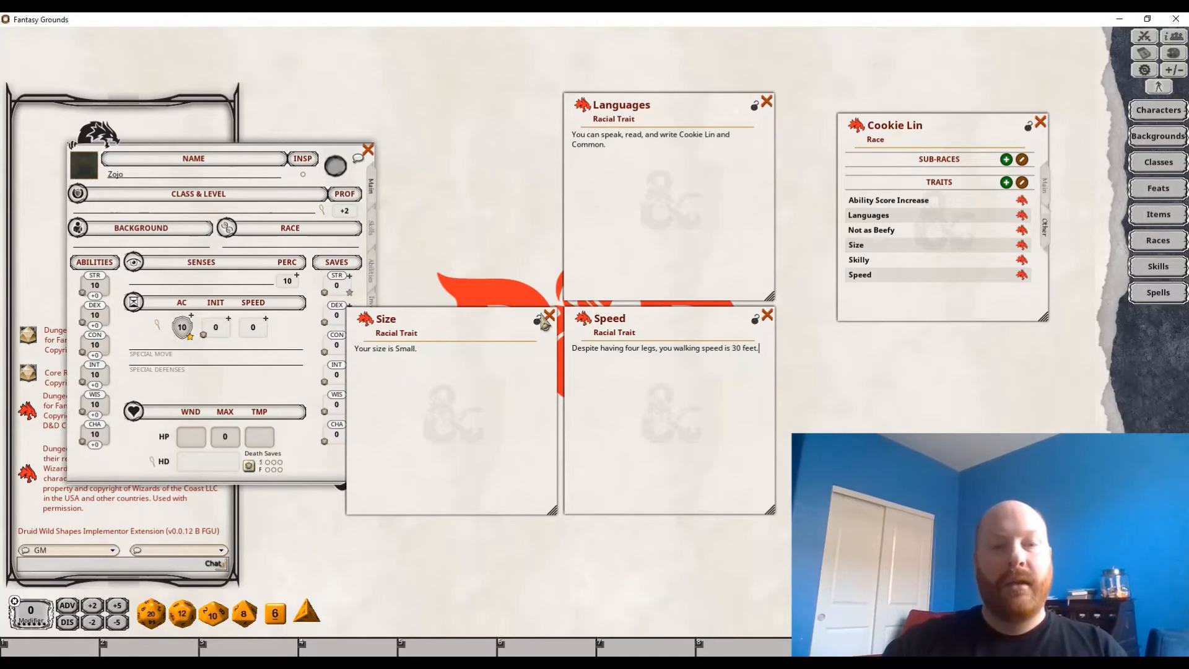
pyautogui.click(549, 316)
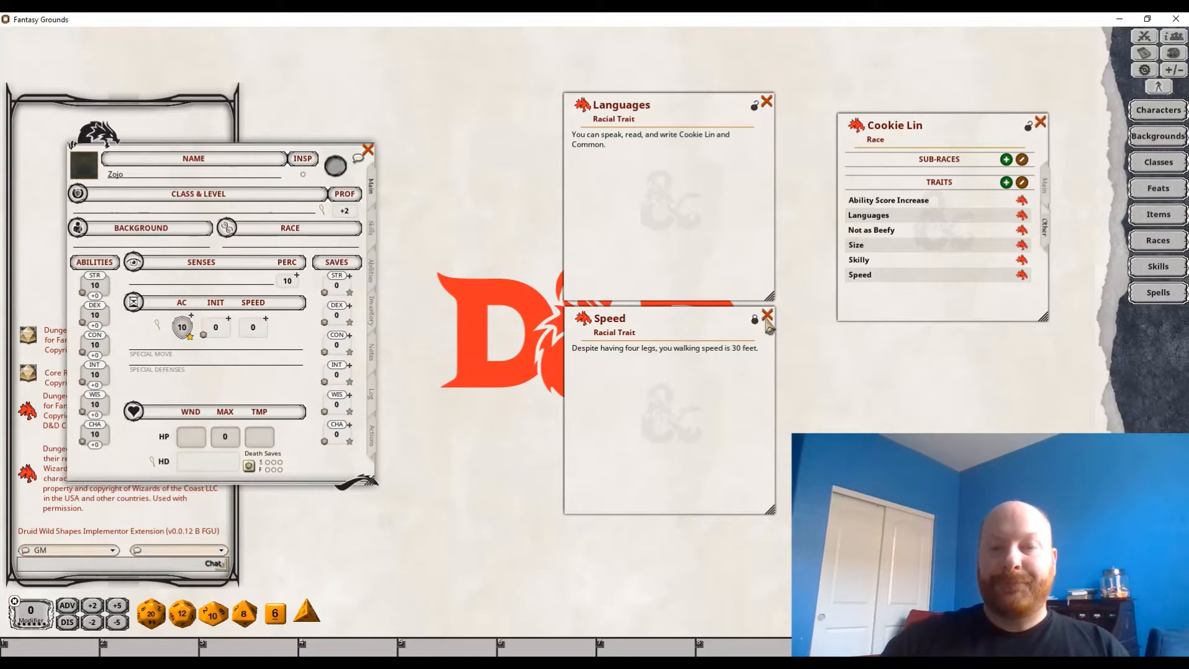
# Close the open trait records, add the Cookie Lin race to Zojo's character sheet, and assign the ability increase of 2 to Strength
pyautogui.click(766, 316)
pyautogui.click(766, 103)
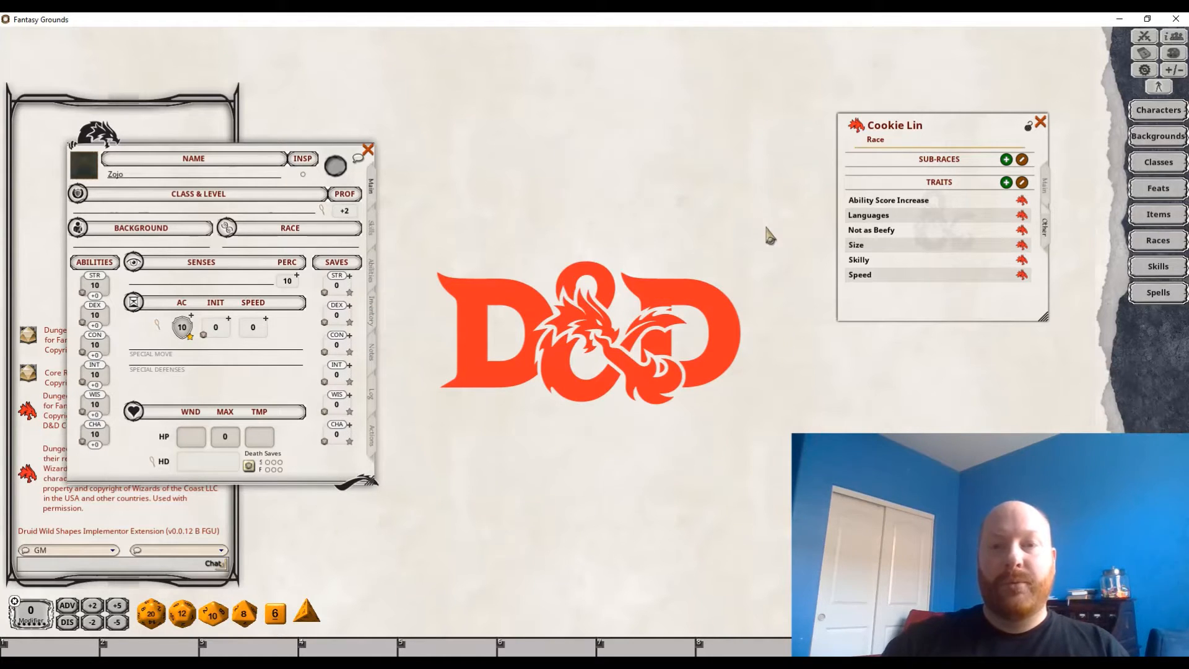
pyautogui.moveTo(99, 155); pyautogui.dragTo(306, 223)
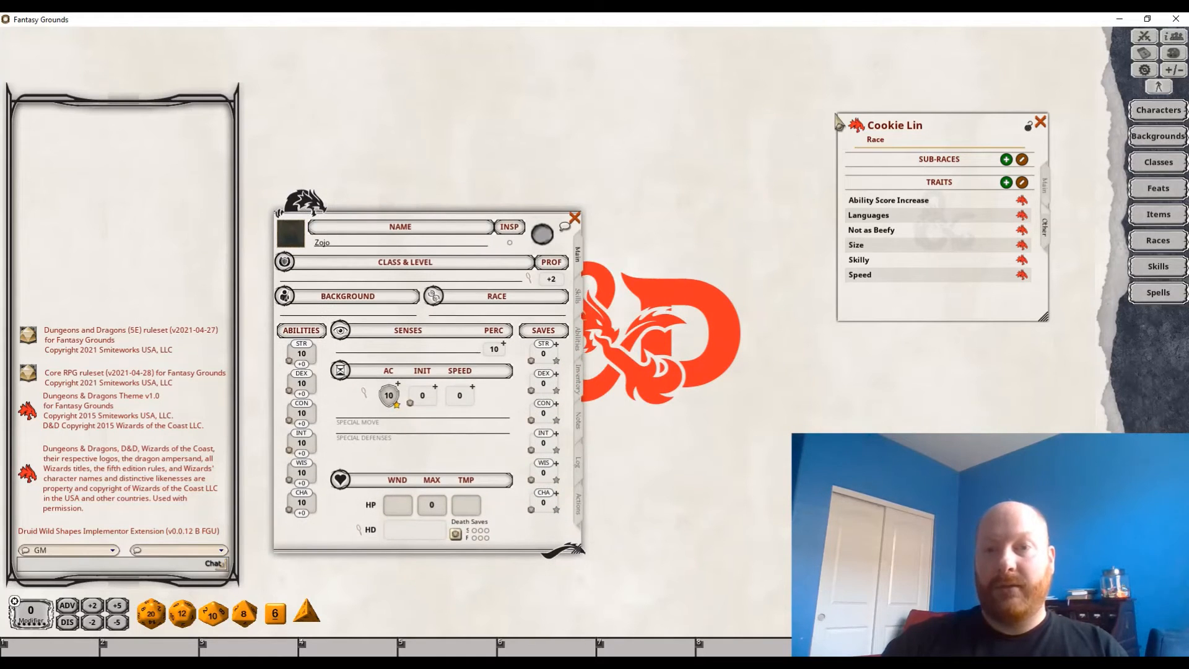
pyautogui.moveTo(339, 422); pyautogui.dragTo(373, 356)
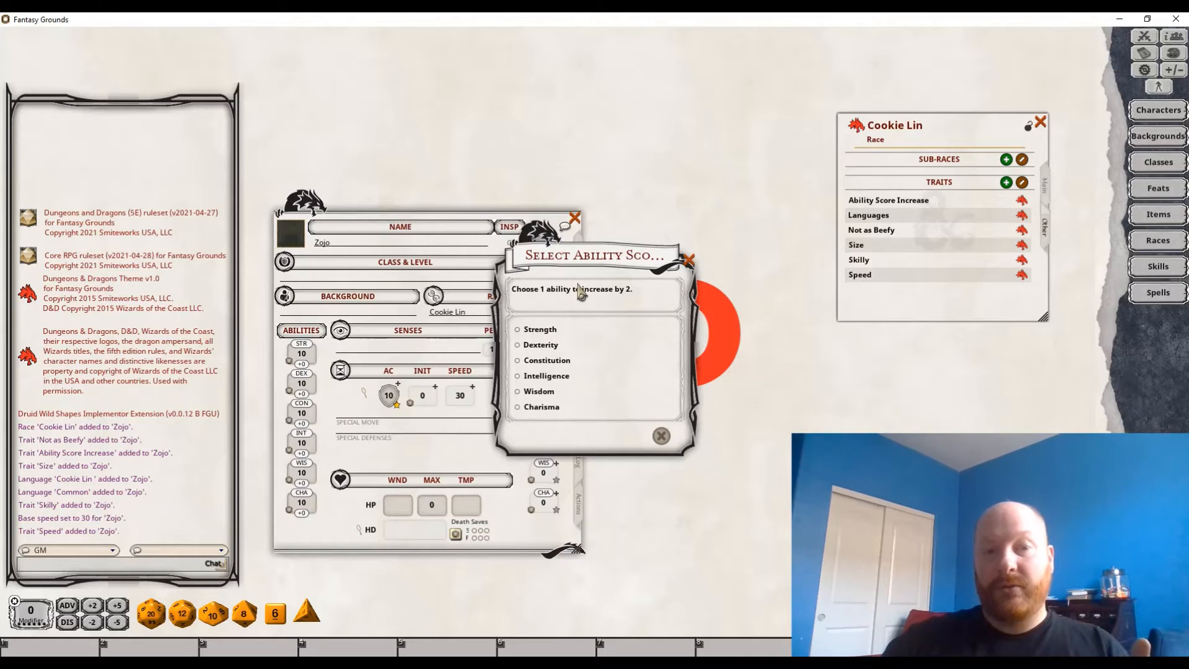
pyautogui.click(536, 333)
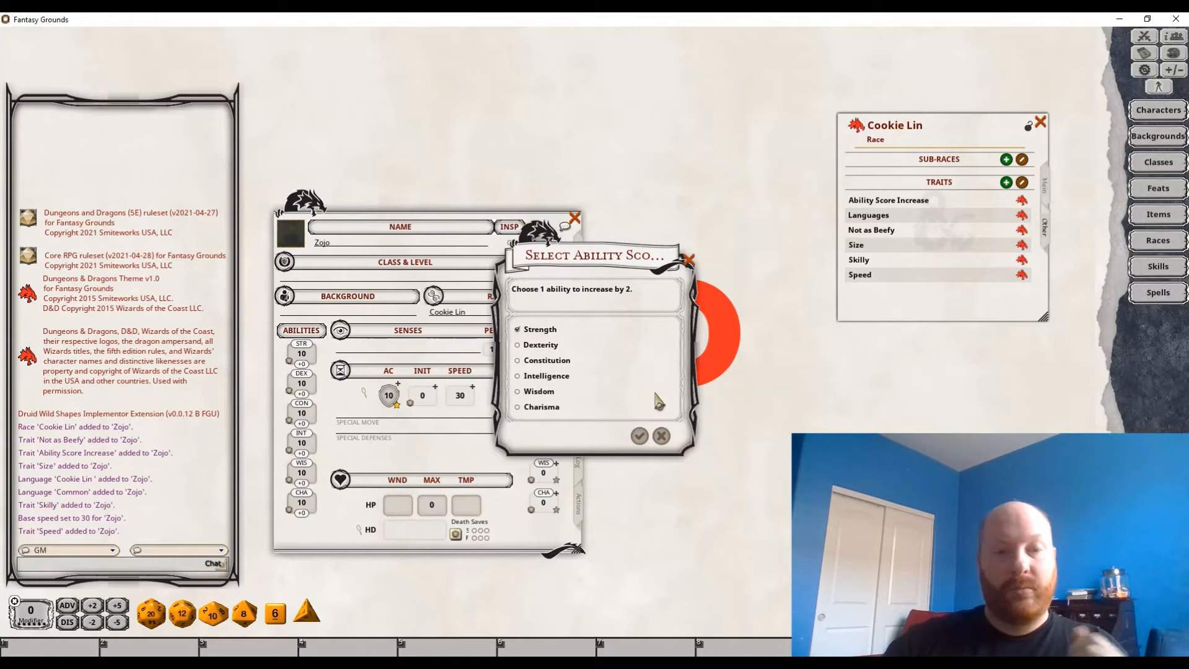
pyautogui.click(640, 436)
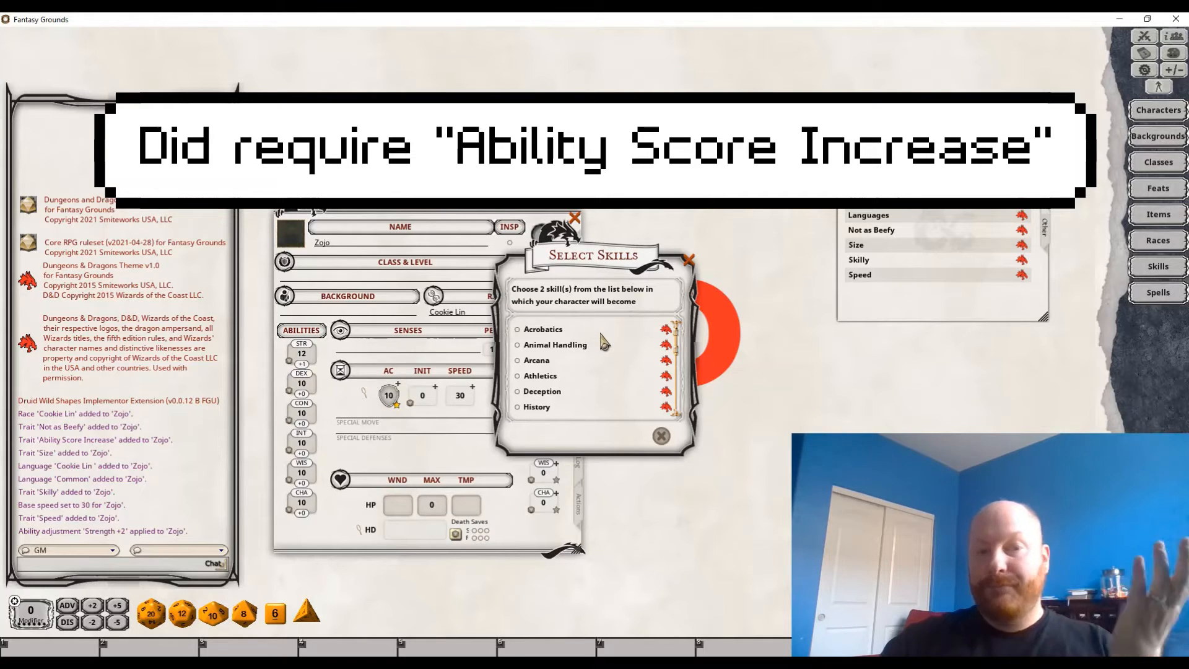
# Choose Animal Handling and Arcana as Zojo's two skill proficiencies from the Skilly trait
pyautogui.click(520, 360)
pyautogui.click(526, 346)
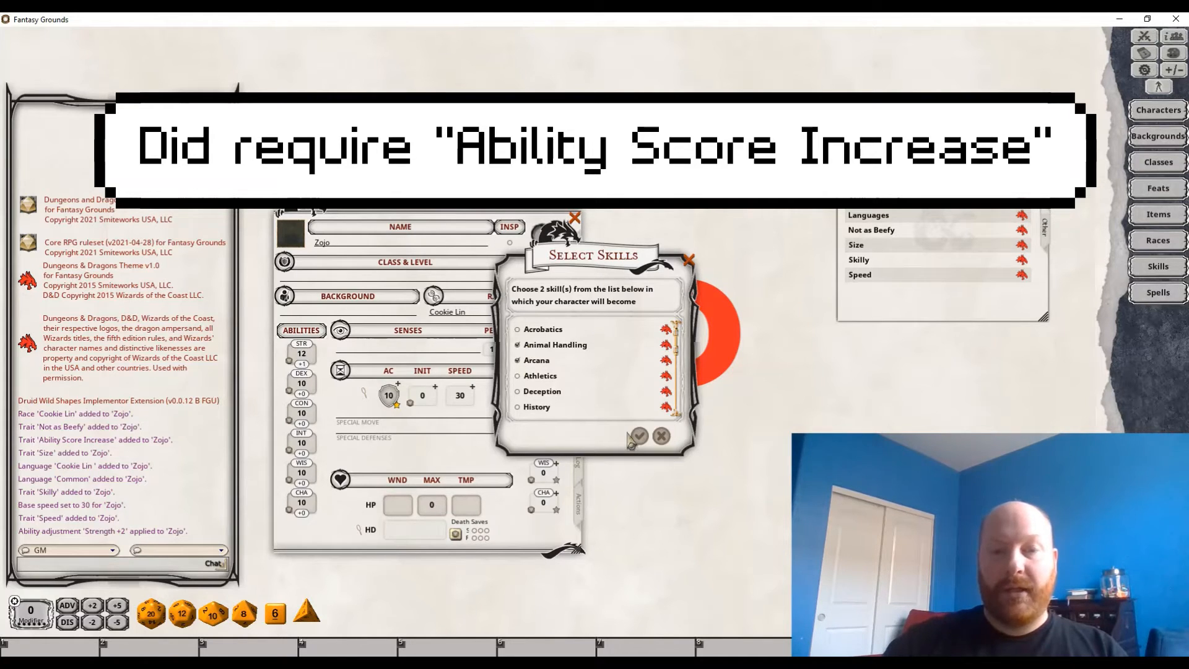
pyautogui.click(638, 437)
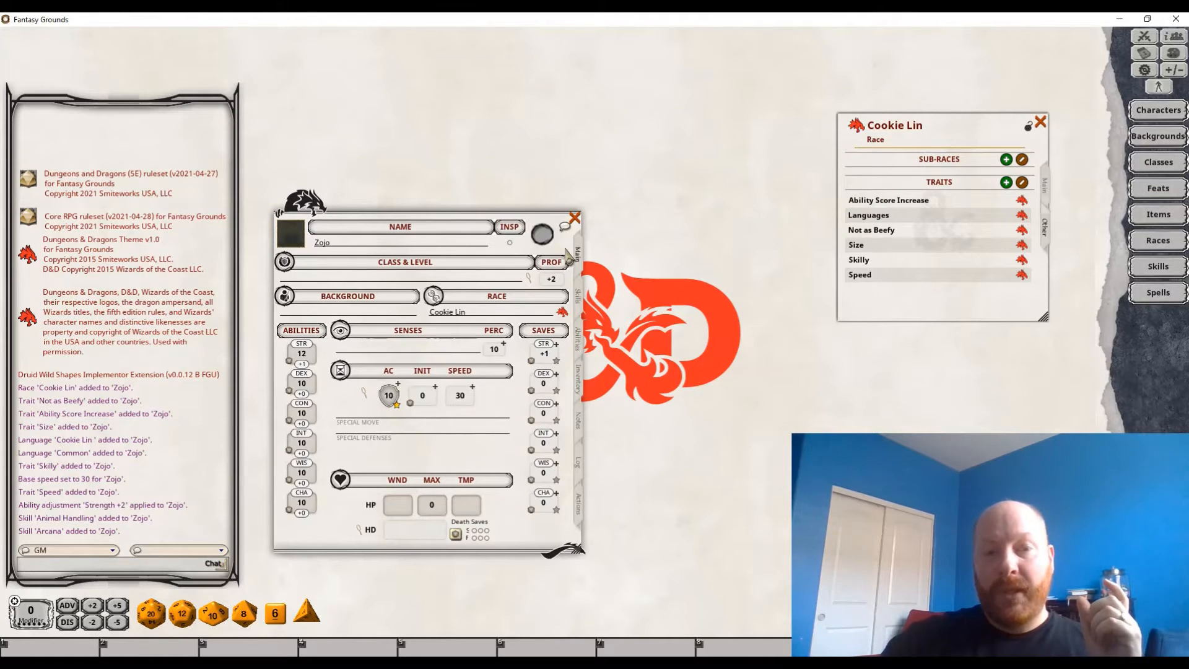
# Check the races offered in the Character Wizard, and close the wizard and the Cookie Lin record
pyautogui.click(1158, 110)
pyautogui.moveTo(569, 277); pyautogui.dragTo(674, 307)
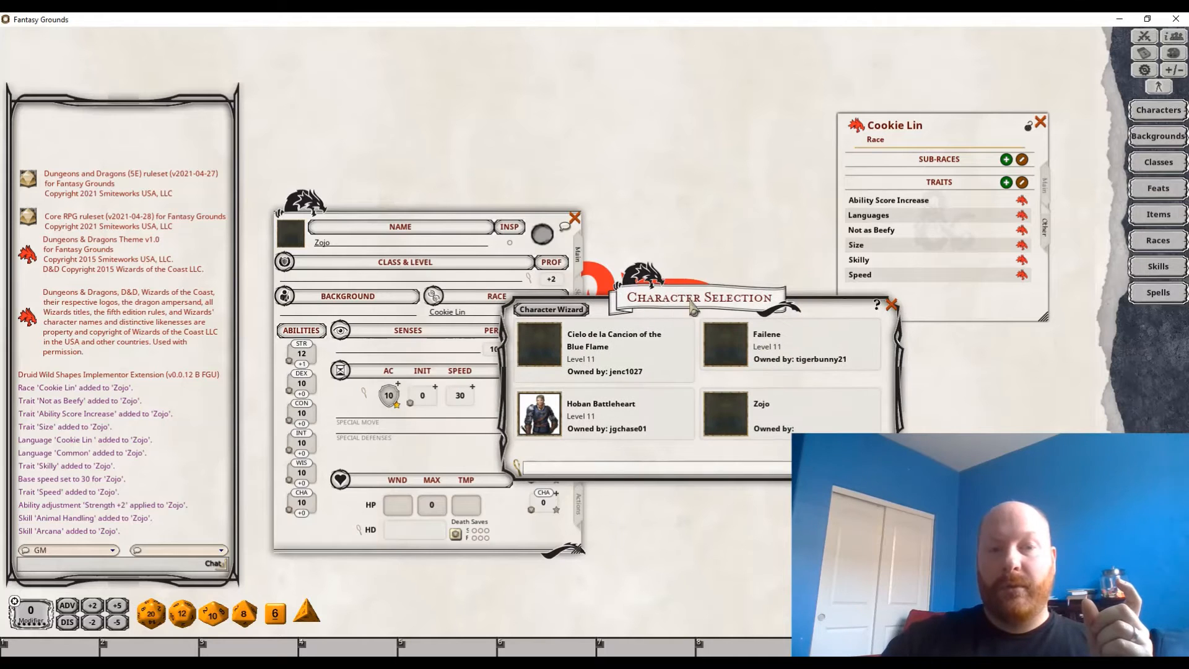
pyautogui.click(576, 314)
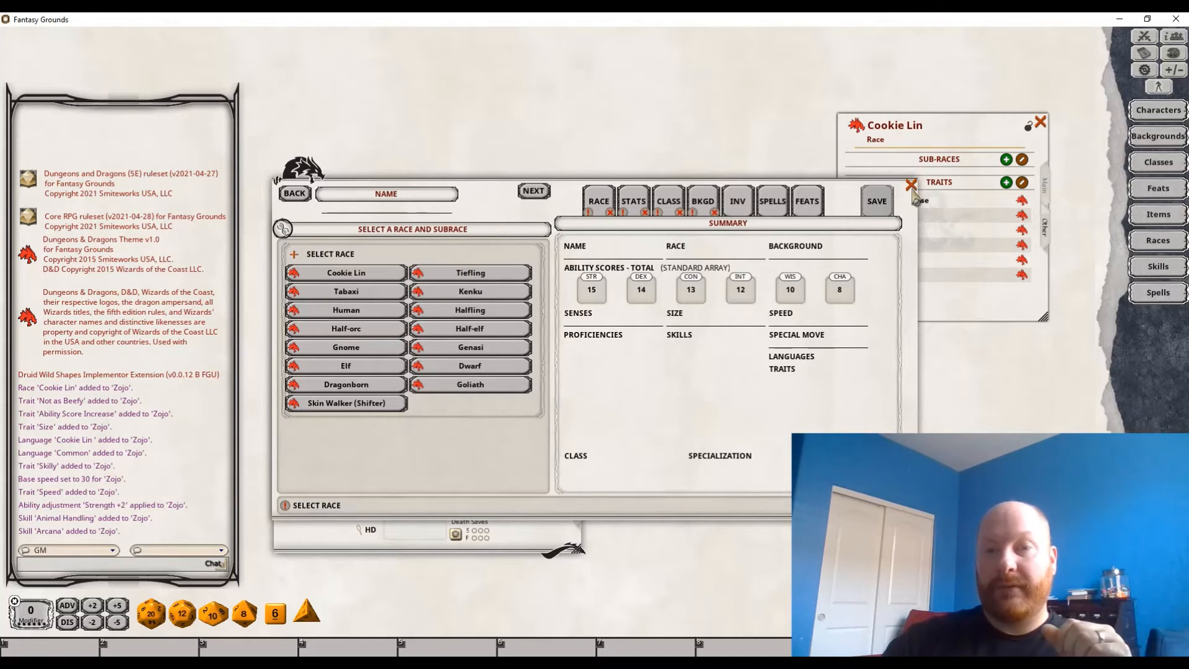
pyautogui.click(911, 184)
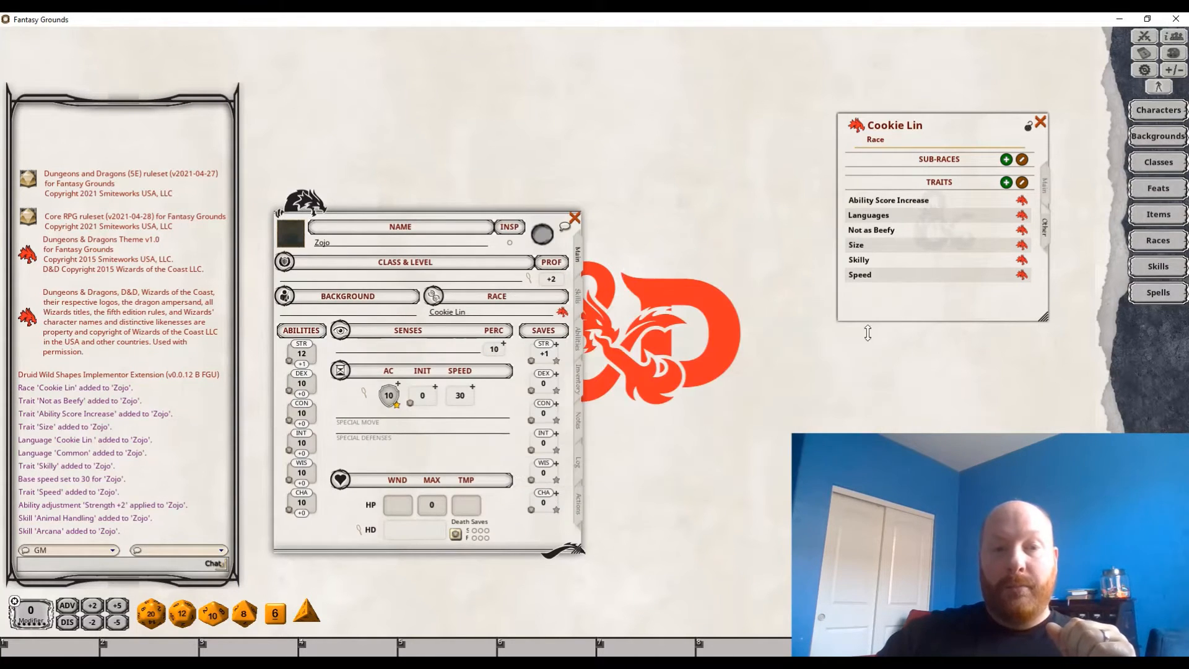
pyautogui.click(1041, 122)
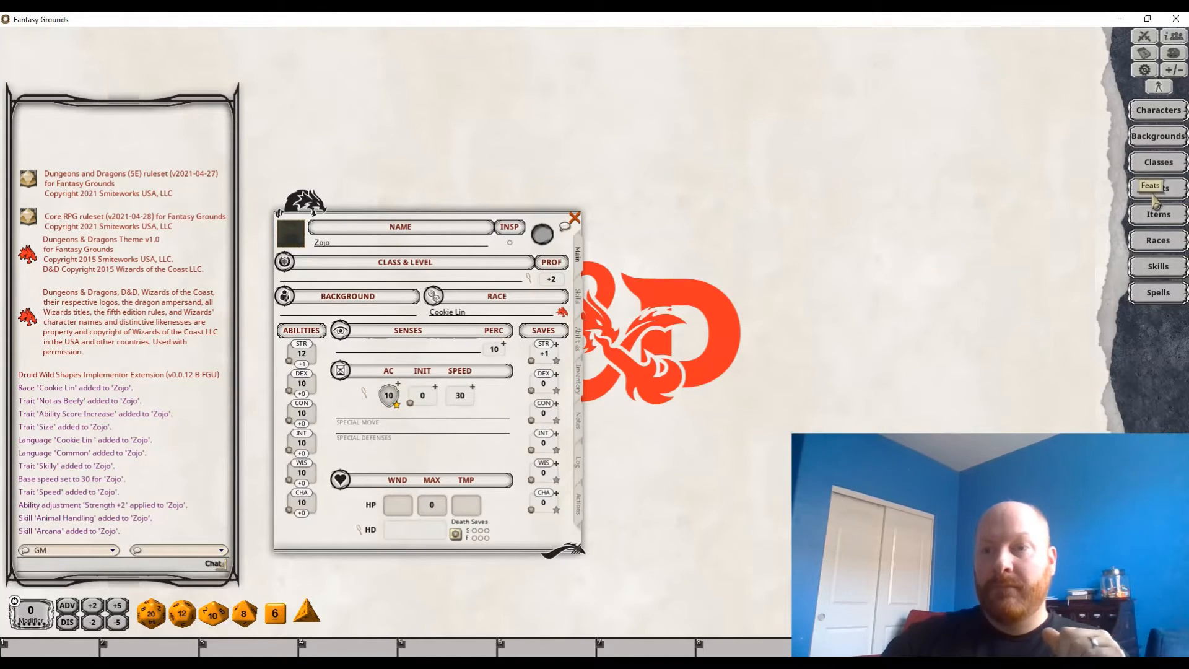
# Create a new class record named Brute and place it beside Zojo's character sheet
pyautogui.click(1159, 161)
pyautogui.moveTo(700, 115); pyautogui.dragTo(876, 145)
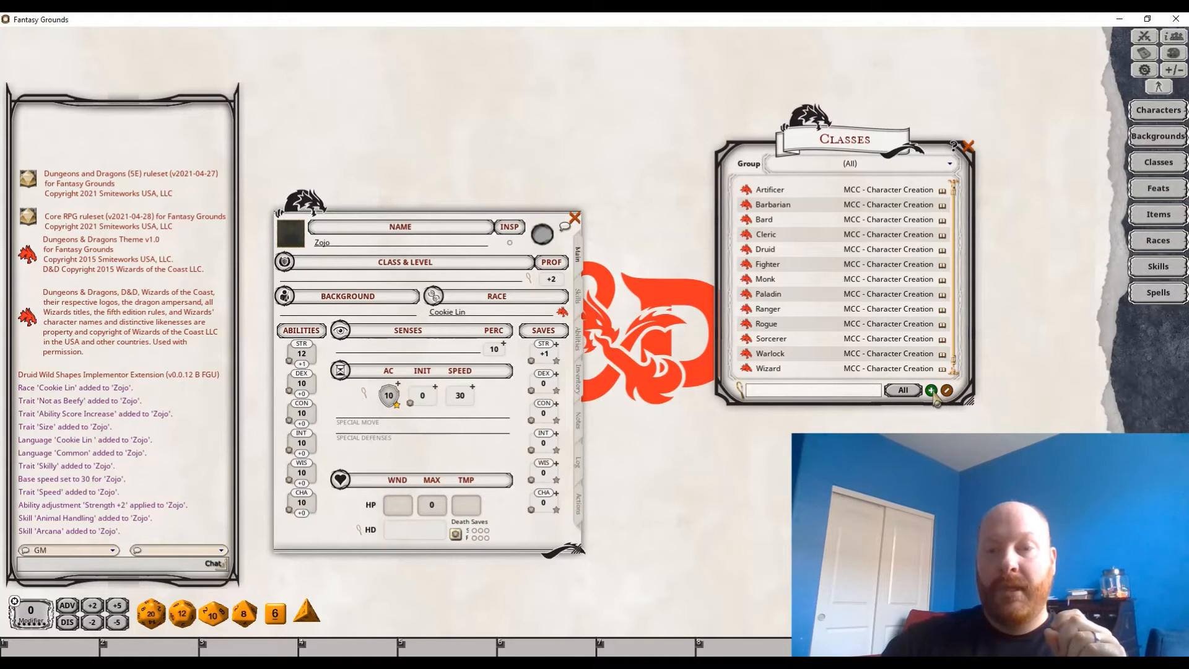
pyautogui.click(931, 391)
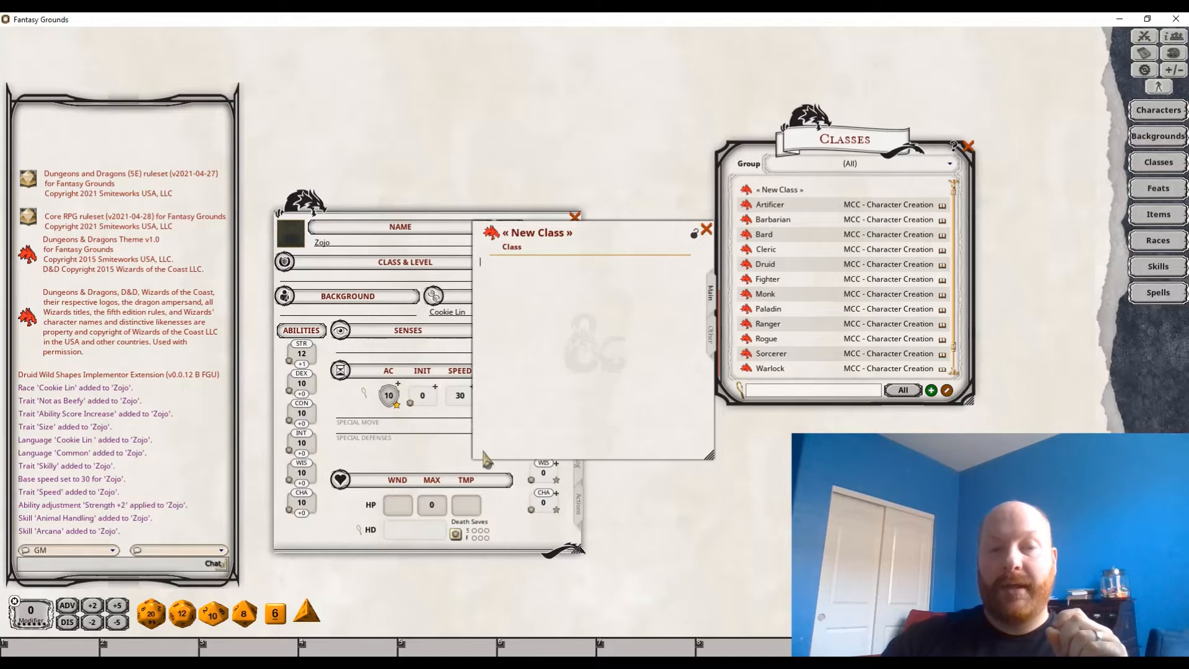
pyautogui.moveTo(481, 457); pyautogui.dragTo(602, 369)
pyautogui.click(968, 146)
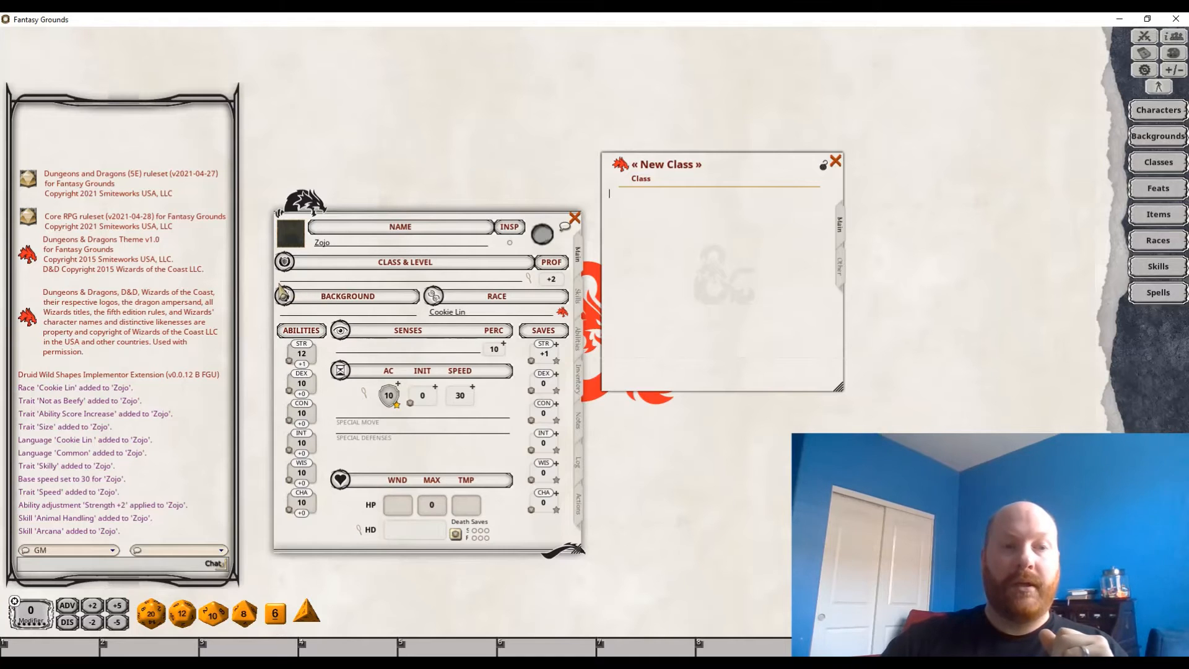
pyautogui.moveTo(282, 291); pyautogui.dragTo(234, 265)
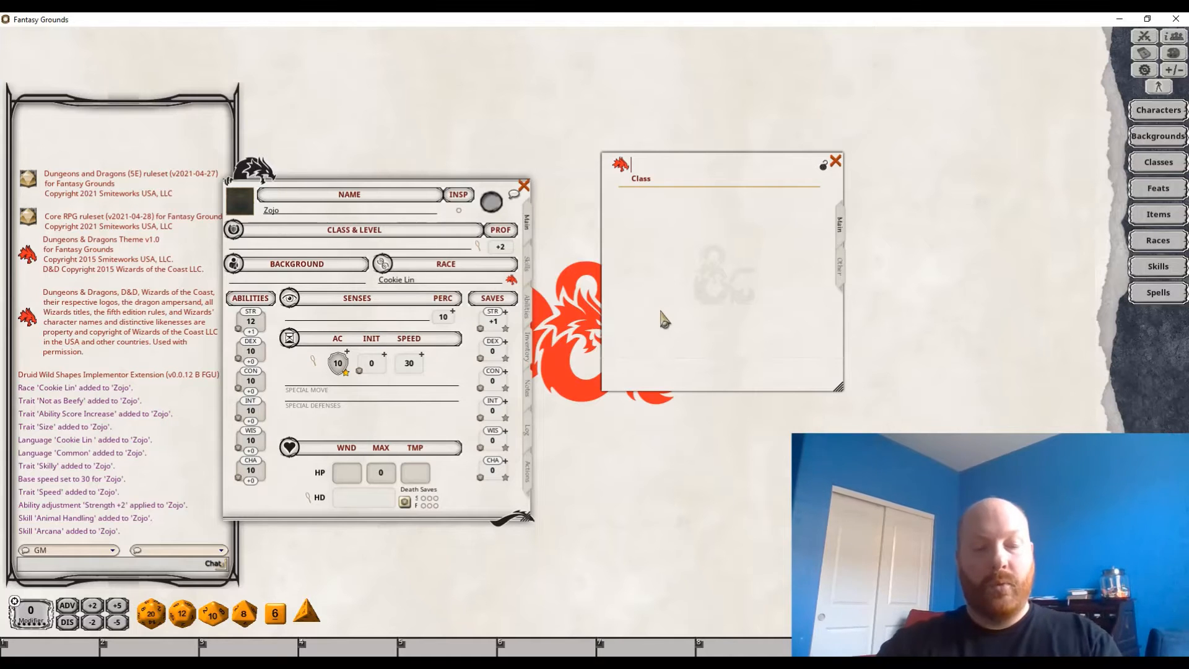
pyautogui.write('Brute')
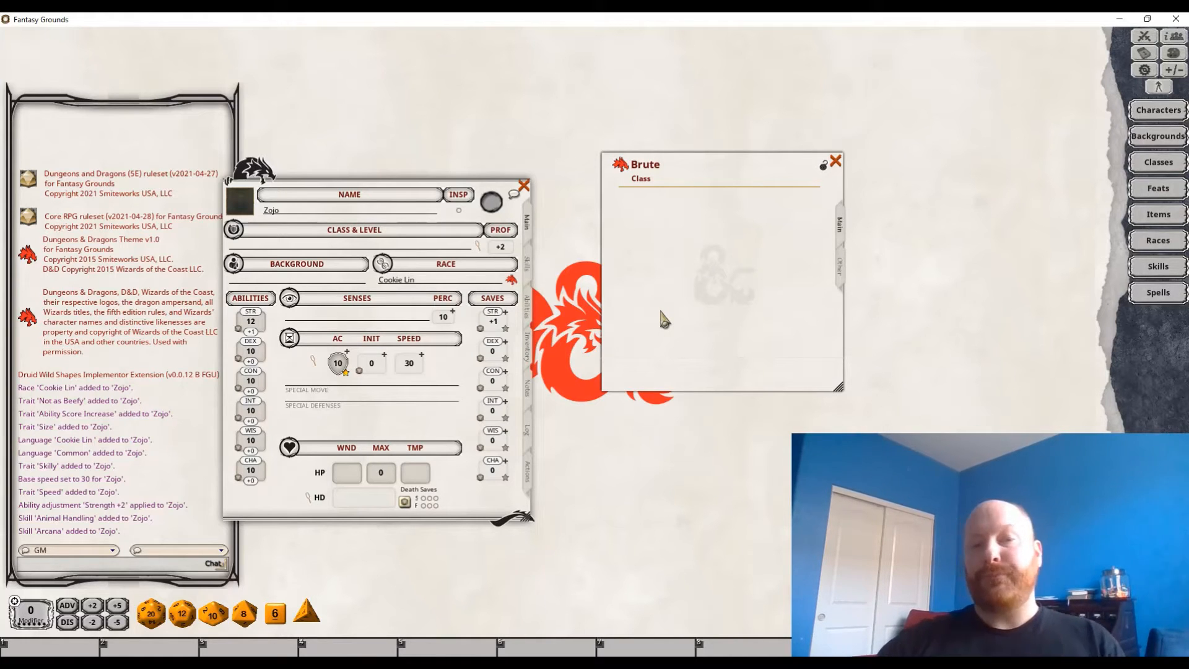
# Set the Brute class's hit dice per level to "1D10 per level"
pyautogui.click(839, 285)
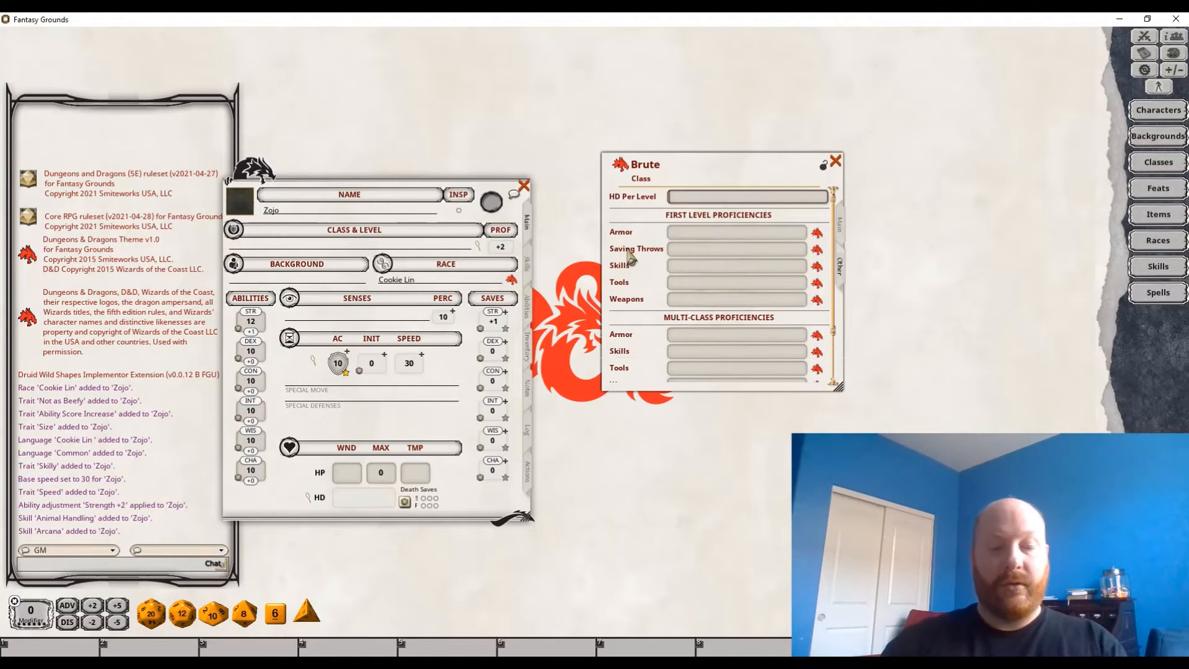
pyautogui.write('!d12')
pyautogui.press('BackSpace')
pyautogui.press('BackSpace')
pyautogui.press('BackSpace')
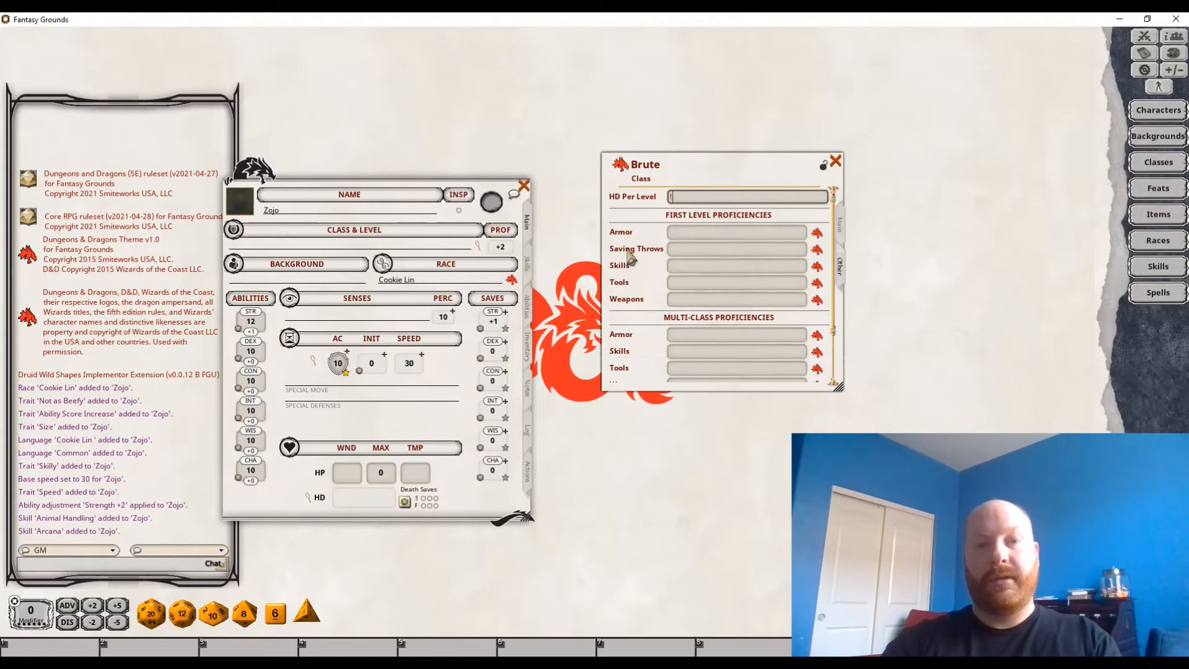
pyautogui.write('D10')
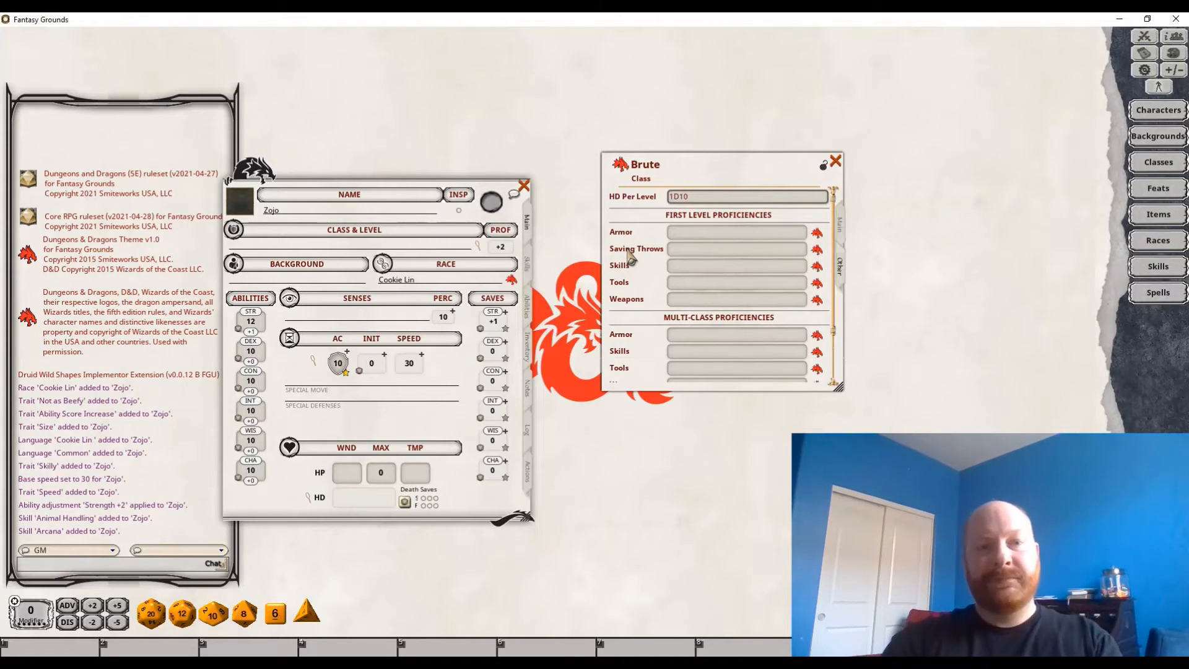
pyautogui.write(' per level')
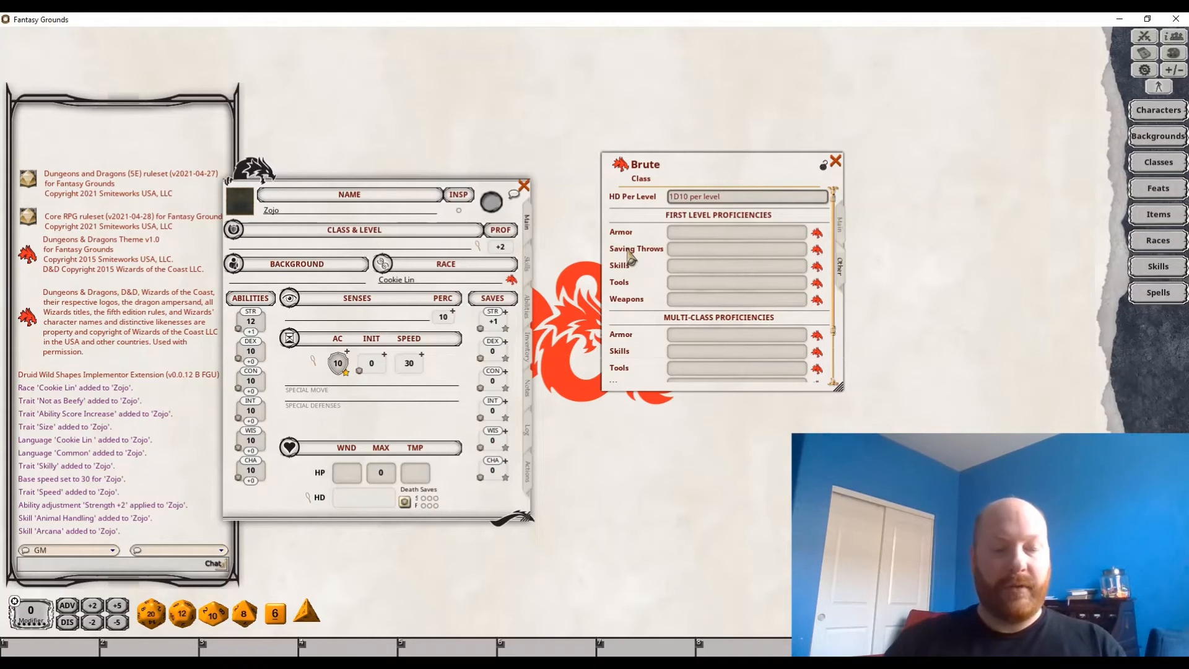
pyautogui.press('Tab')
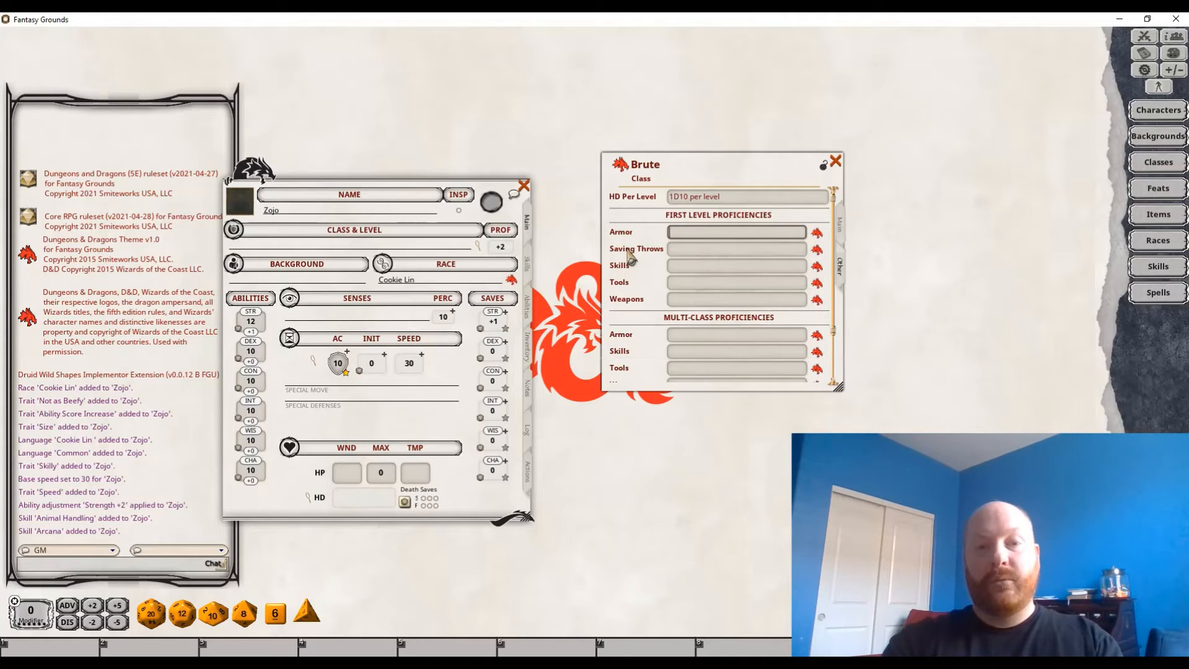
# Enter "Light, Medium, and Shields" as the Brute's first level armor proficiencies
pyautogui.write('Light, Mediu')
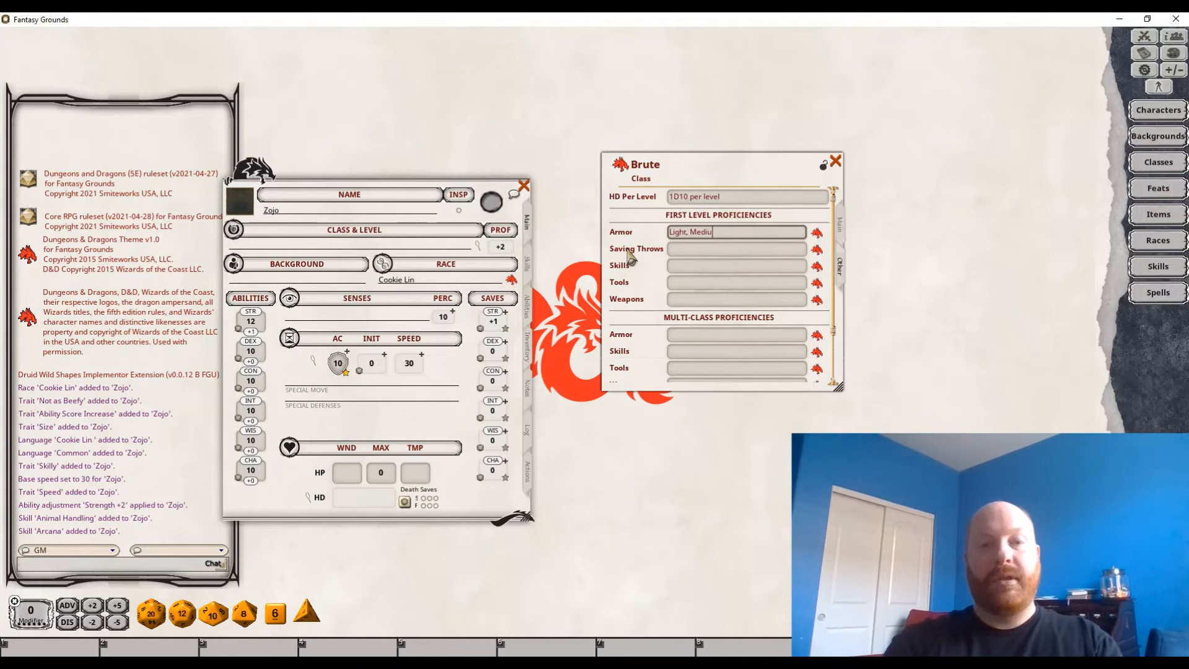
pyautogui.write('m, and Shil')
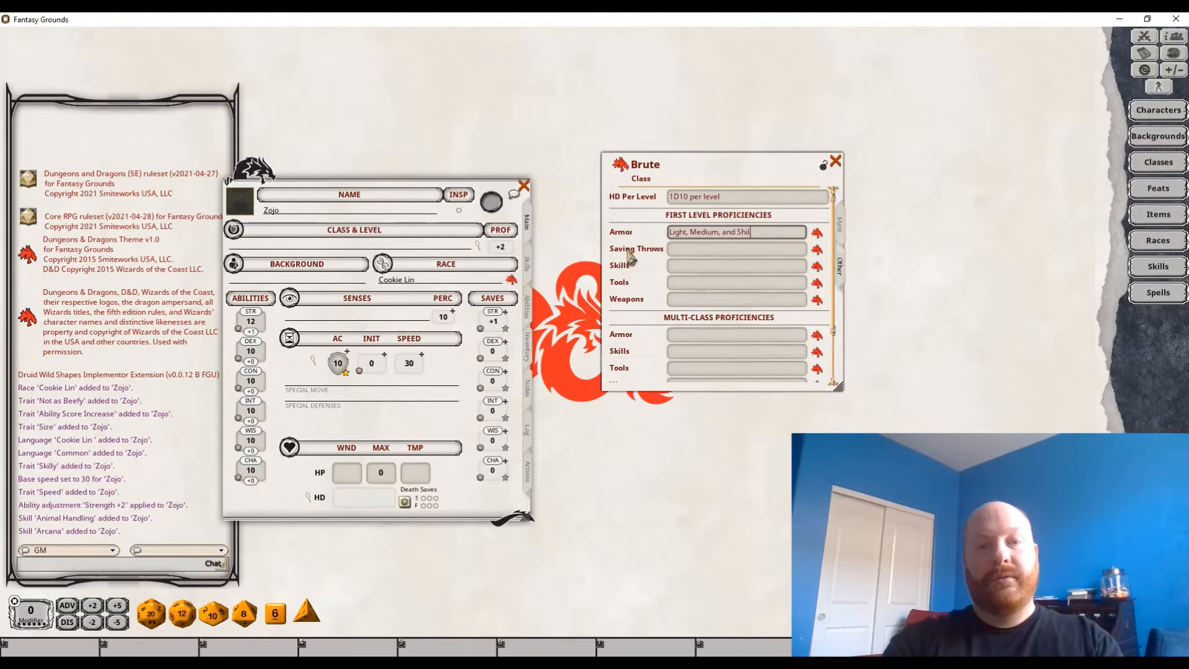
pyautogui.press('BackSpace')
pyautogui.write('elds')
pyautogui.press('Tab')
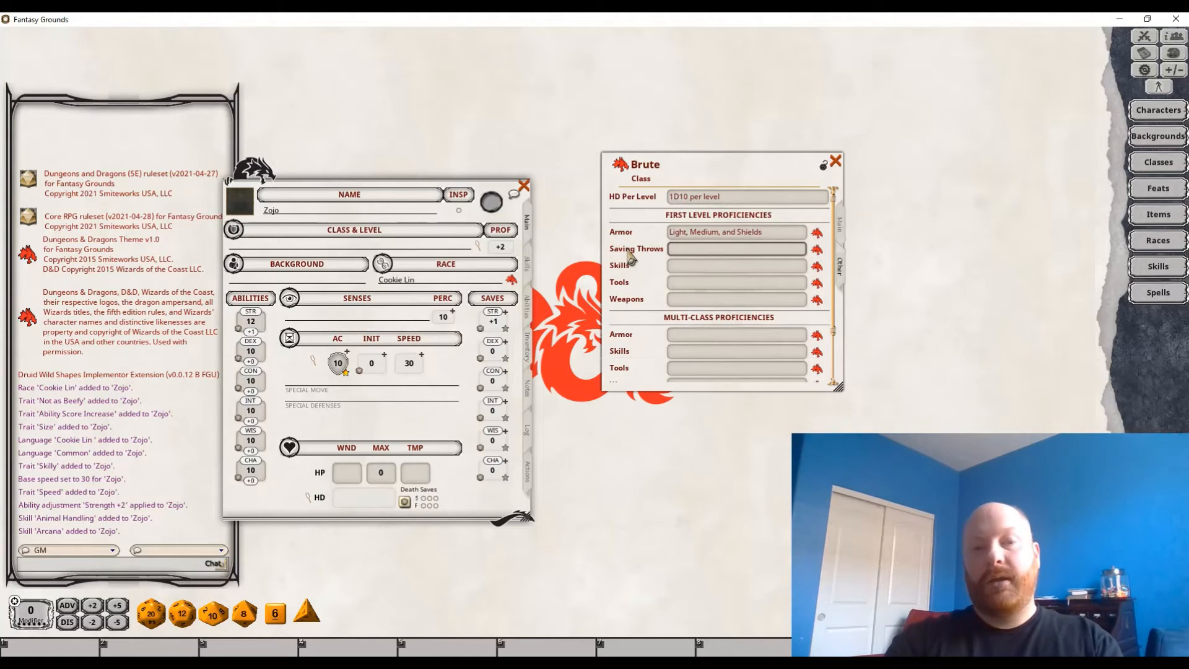
# Enter "Strength, Dexterity, Consitution" as the Brute's first level saving throw proficiencies
pyautogui.write('Strength')
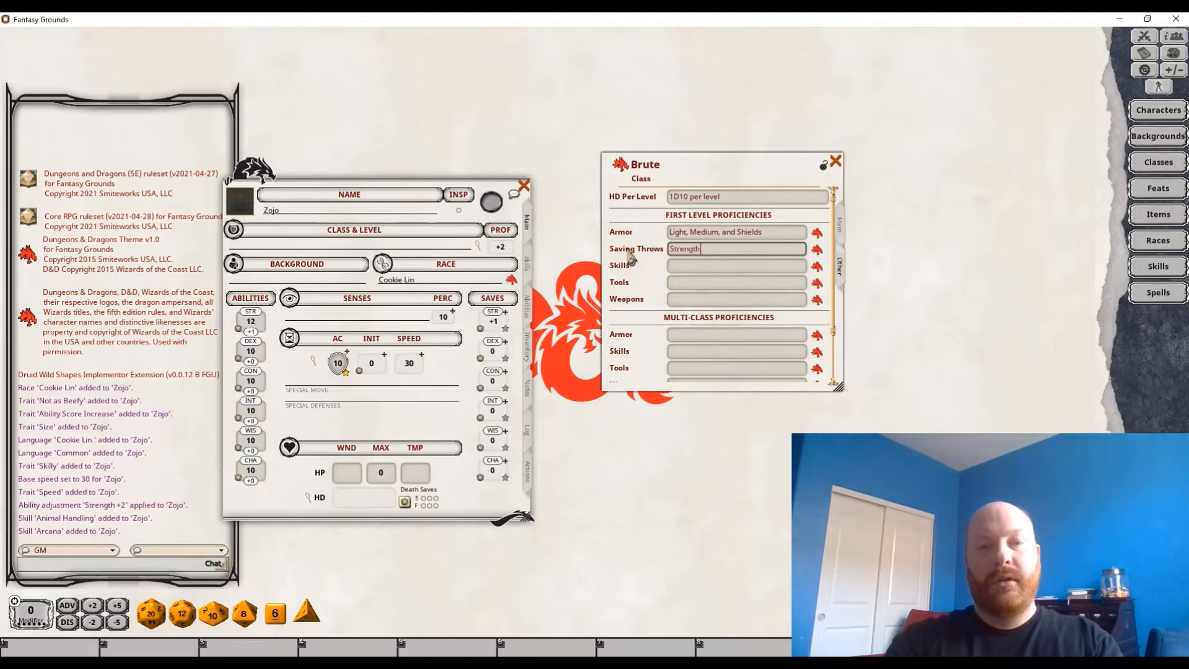
pyautogui.write(', Dexter')
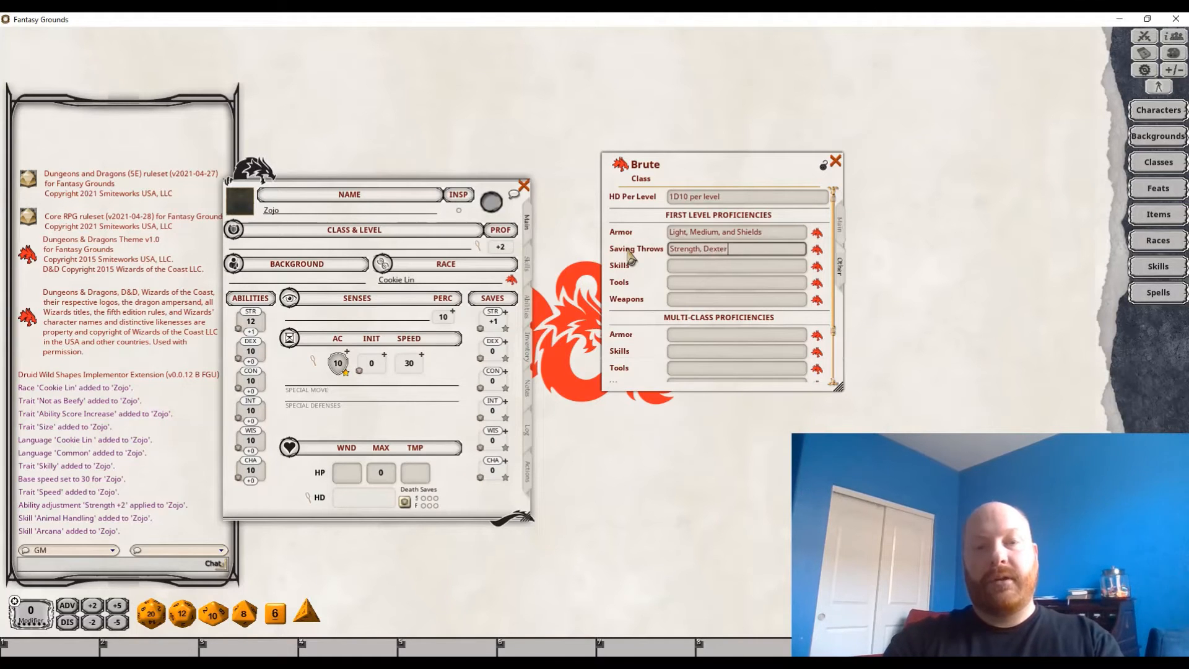
pyautogui.write('ity, Consitution')
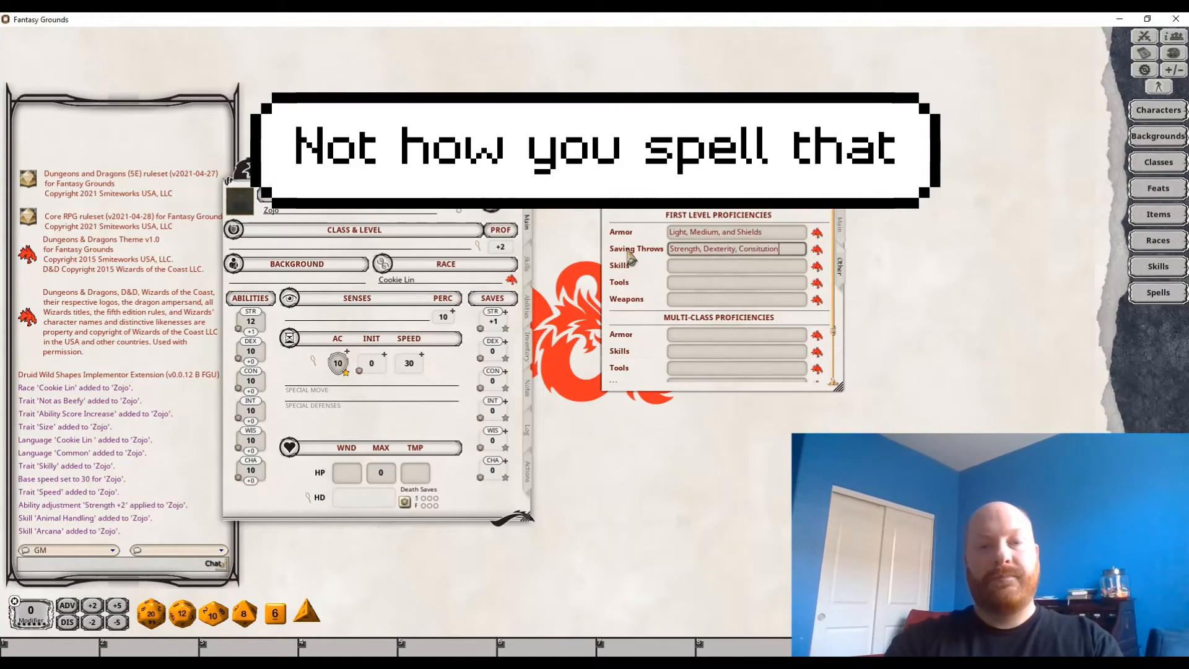
pyautogui.press('Tab')
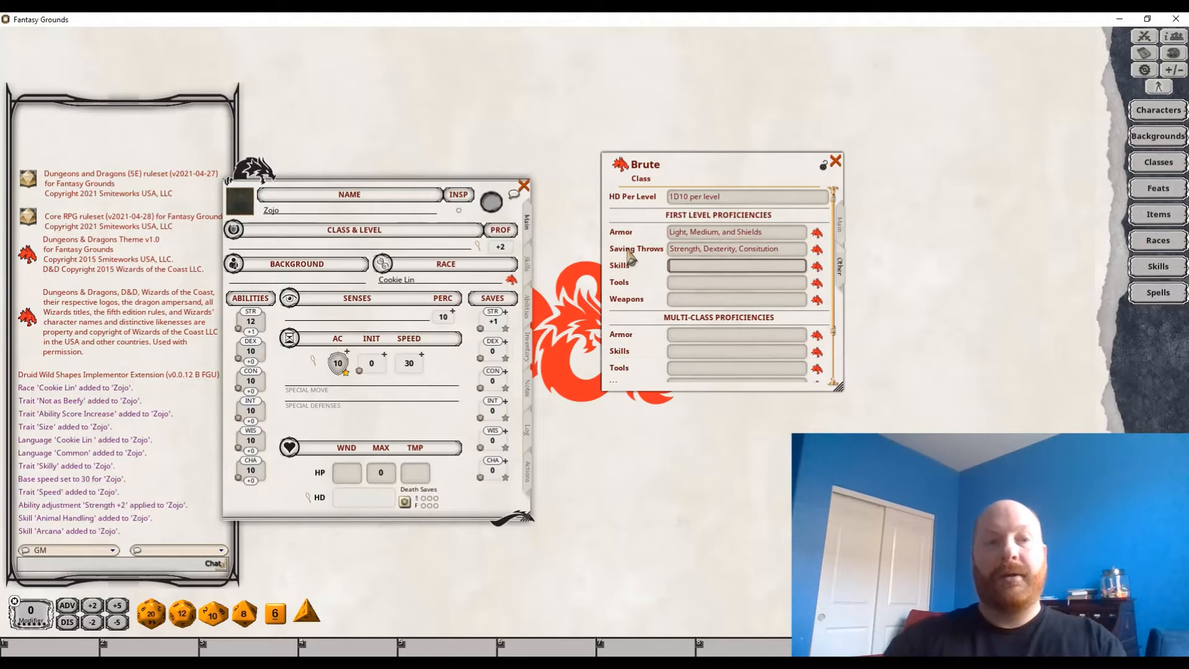
# Enter "Choose two from any skill" as the Brute's first level skill proficiencies
pyautogui.write('Choose')
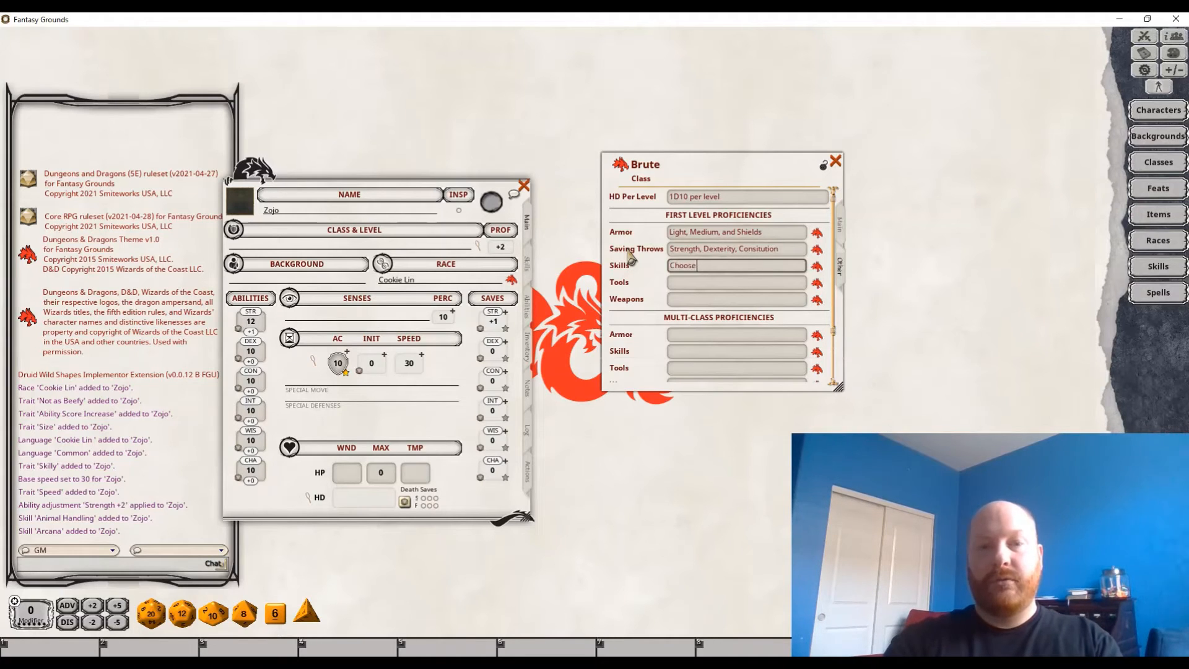
pyautogui.write(' two')
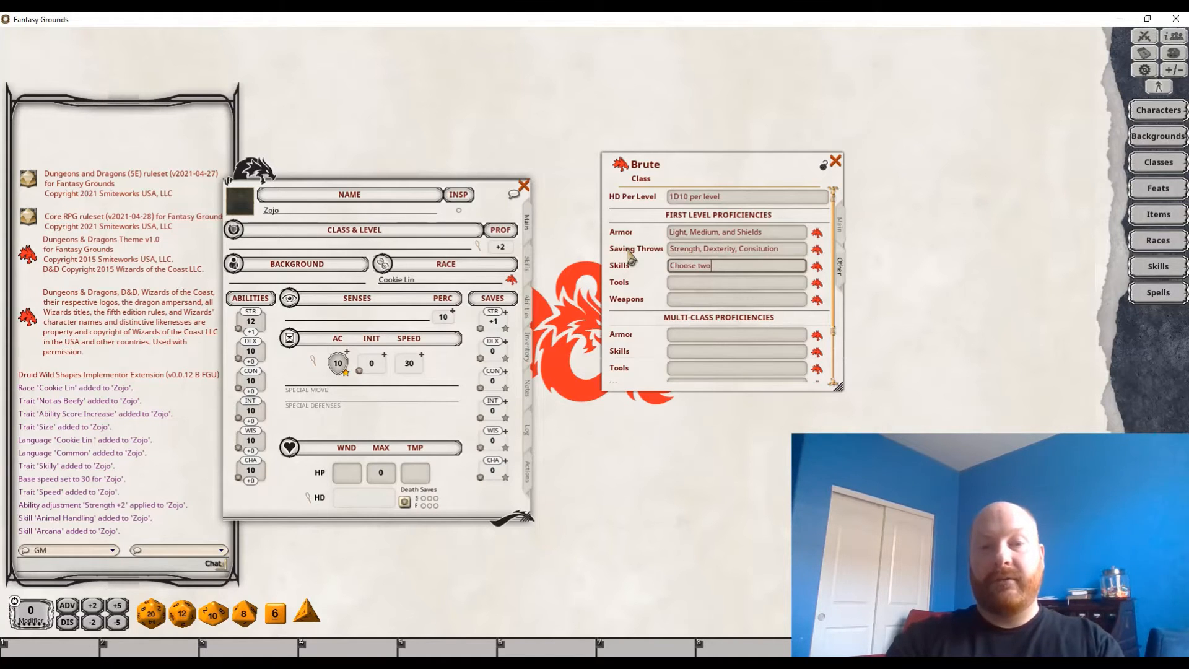
pyautogui.write(' from')
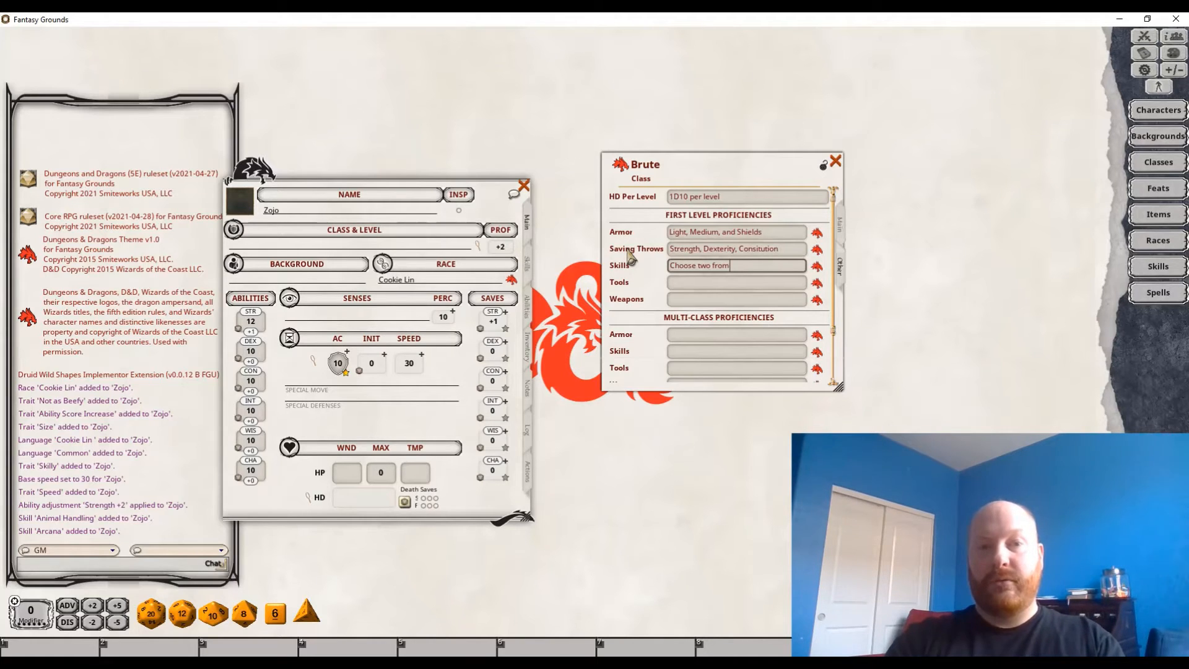
pyautogui.write('an')
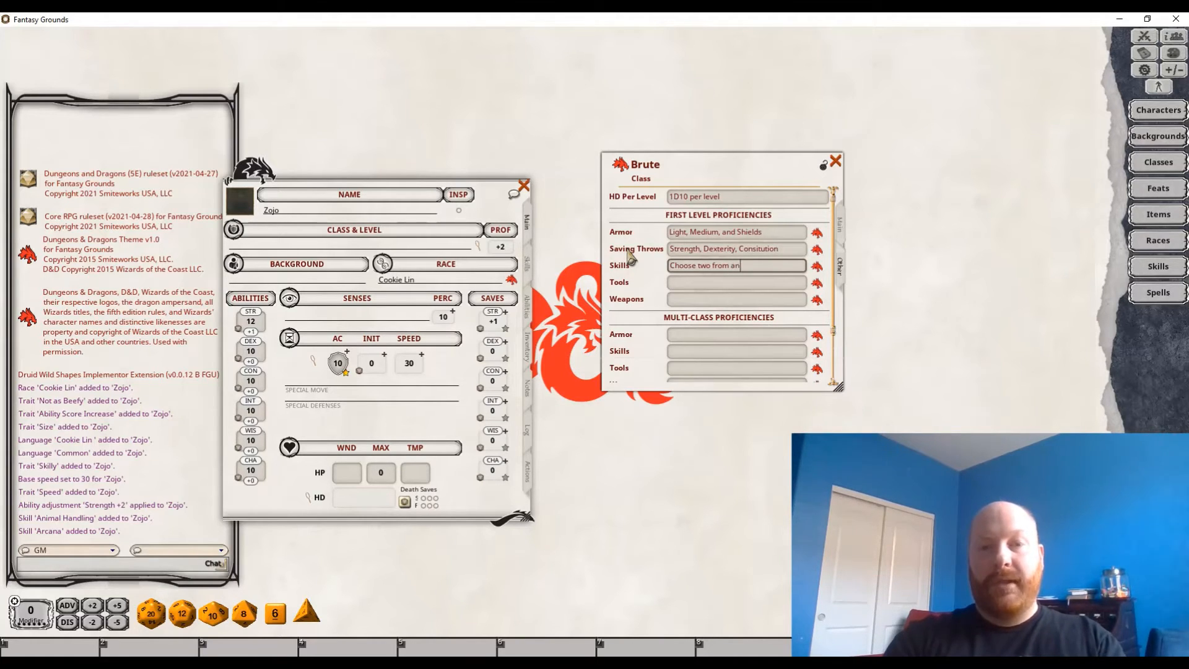
pyautogui.write('y skill')
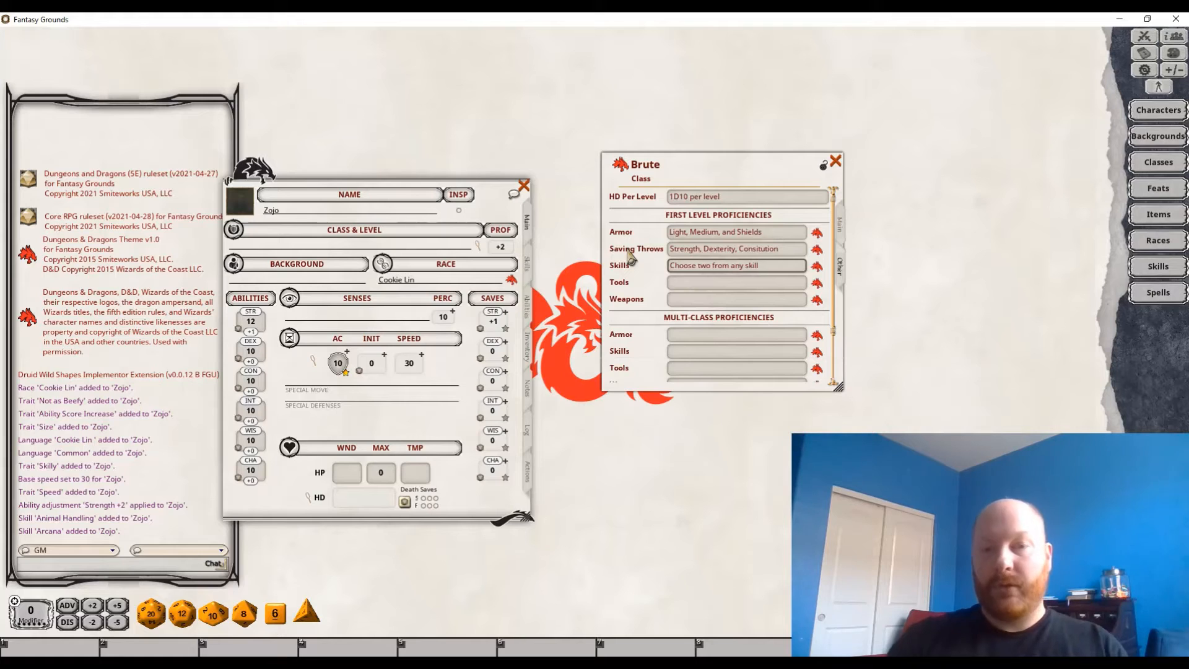
# Reword the Brute's first level skill proficiencies to "Choose any two"
pyautogui.press('BackSpace')
pyautogui.press('BackSpace')
pyautogui.press('BackSpace')
pyautogui.press('BackSpace')
pyautogui.press('BackSpace')
pyautogui.press('BackSpace')
pyautogui.press('BackSpace')
pyautogui.press('BackSpace')
pyautogui.press('BackSpace')
pyautogui.press('BackSpace')
pyautogui.press('BackSpace')
pyautogui.press('BackSpace')
pyautogui.press('BackSpace')
pyautogui.press('BackSpace')
pyautogui.press('BackSpace')
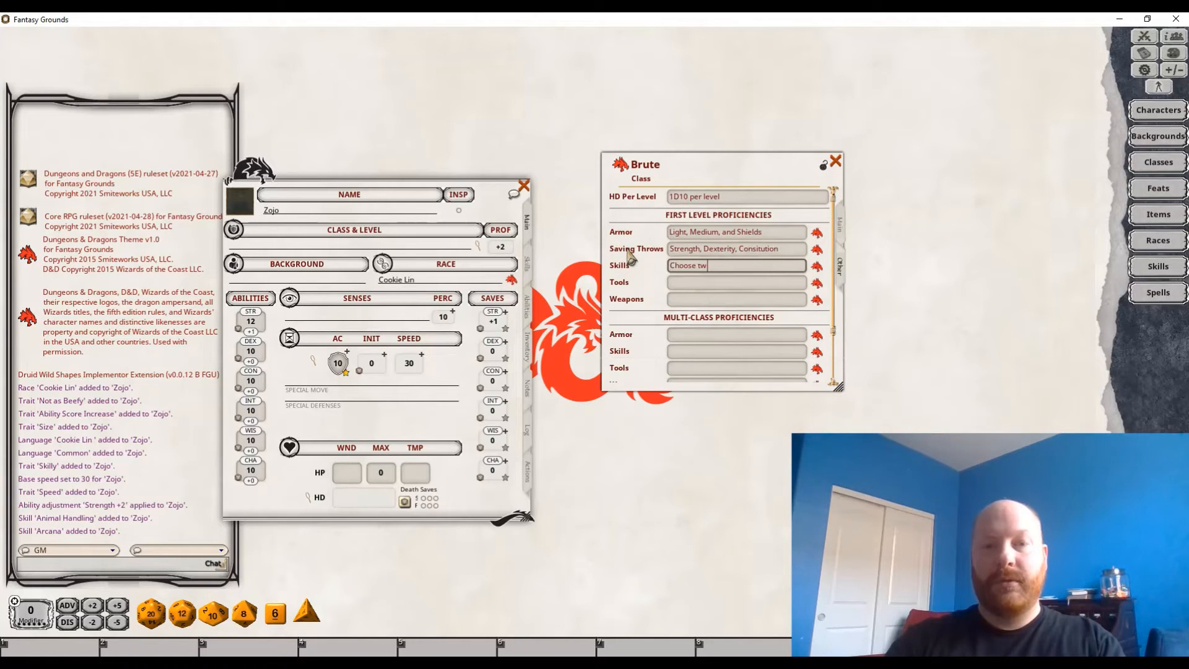
pyautogui.write('any two')
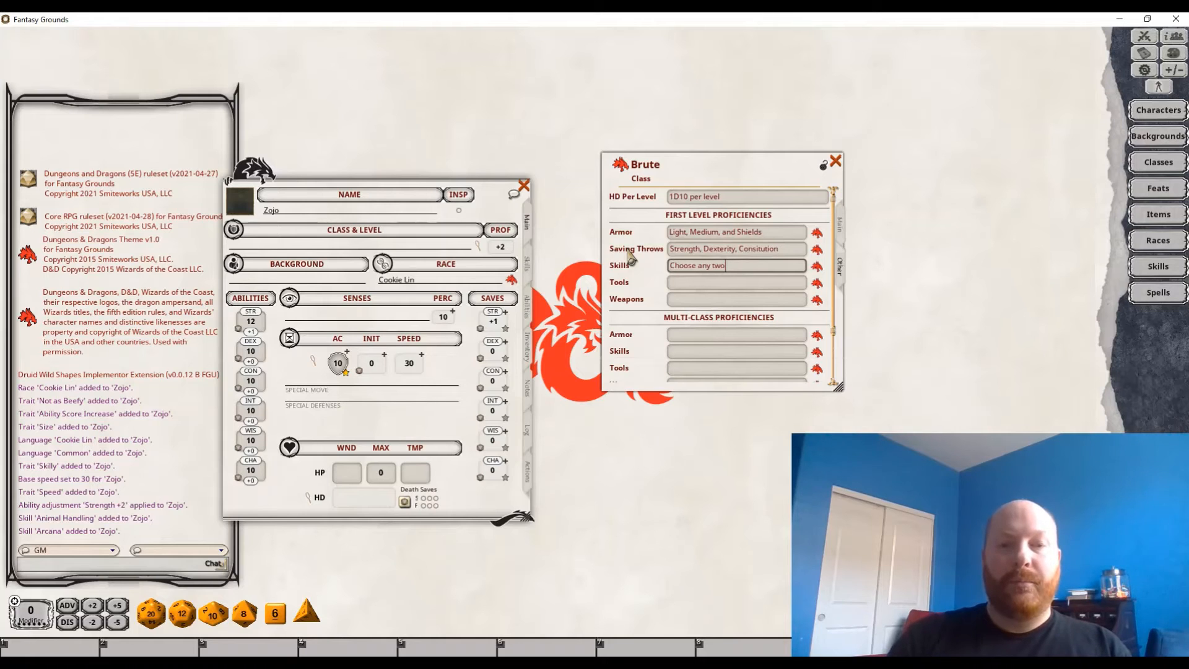
# Enter "Simple Melee, Martial Melee" as the Brute's first level weapon proficiencies
pyautogui.press('Tab')
pyautogui.press('Tab')
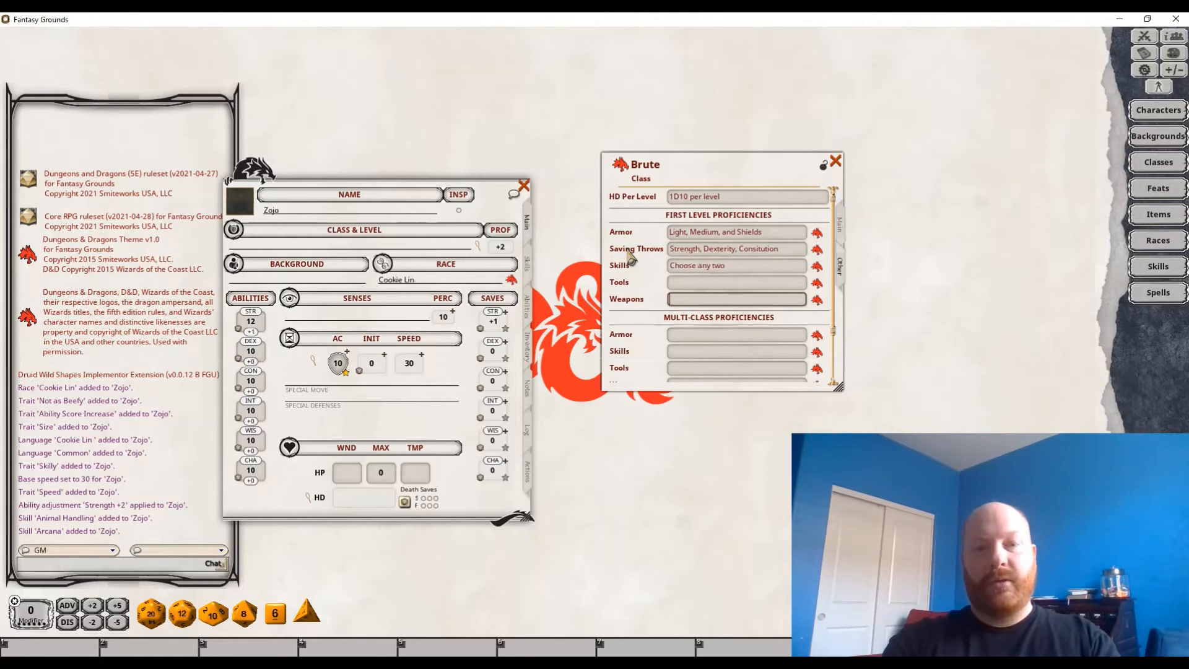
pyautogui.write('Simple Mi')
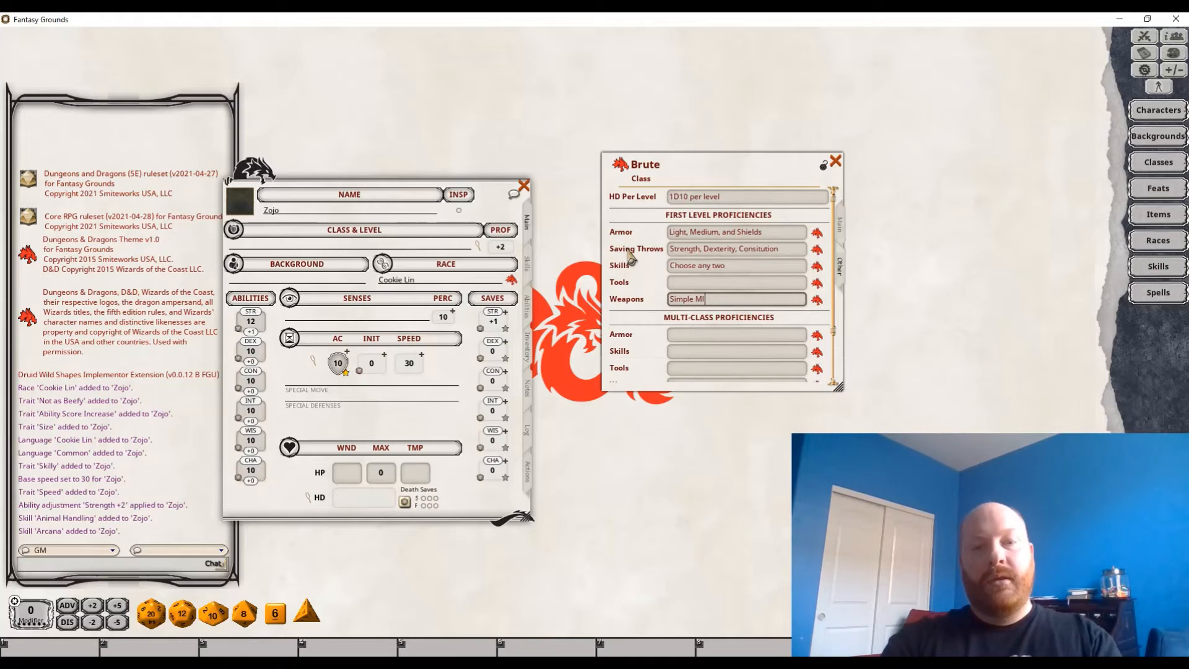
pyautogui.press('BackSpace')
pyautogui.write('elee, Mar')
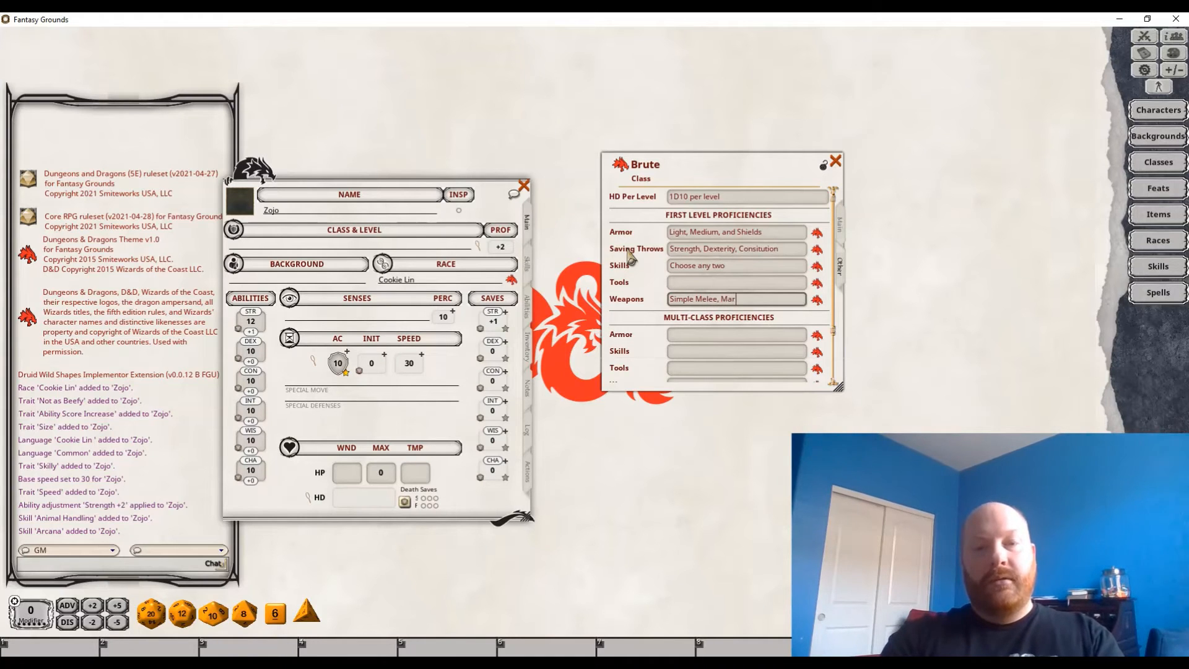
pyautogui.write('tial Melee')
pyautogui.press('Tab')
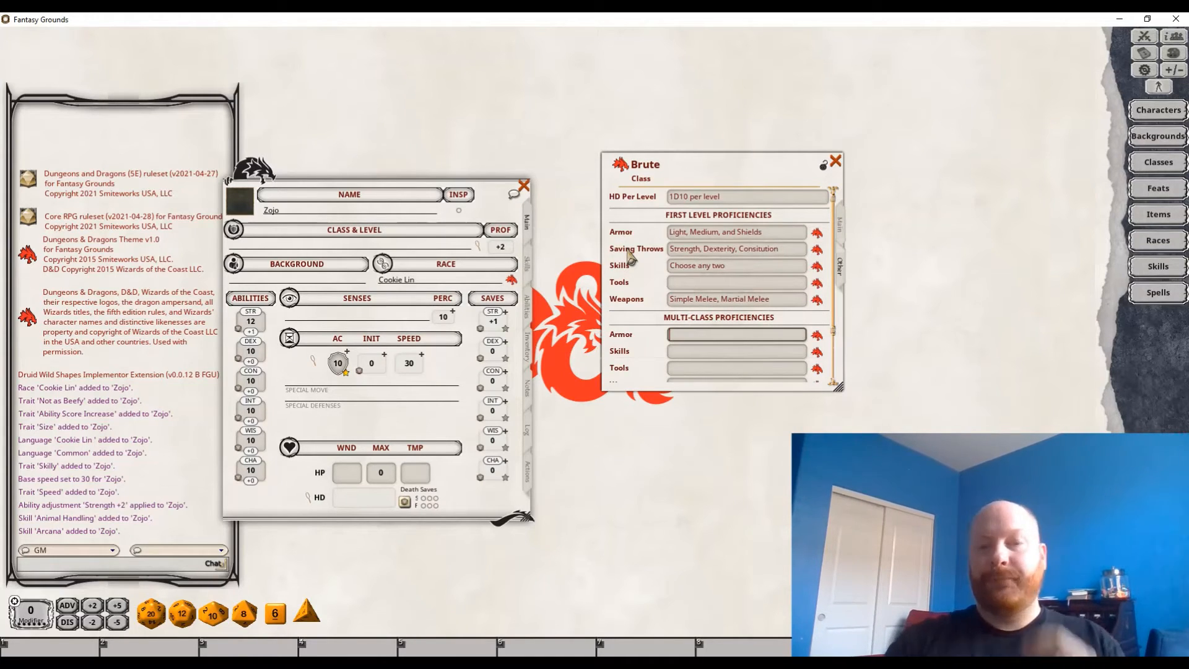
# Add a class feature named "Spellcasting" to the Brute and set its level to 1
pyautogui.scroll(-2, 675, 222)
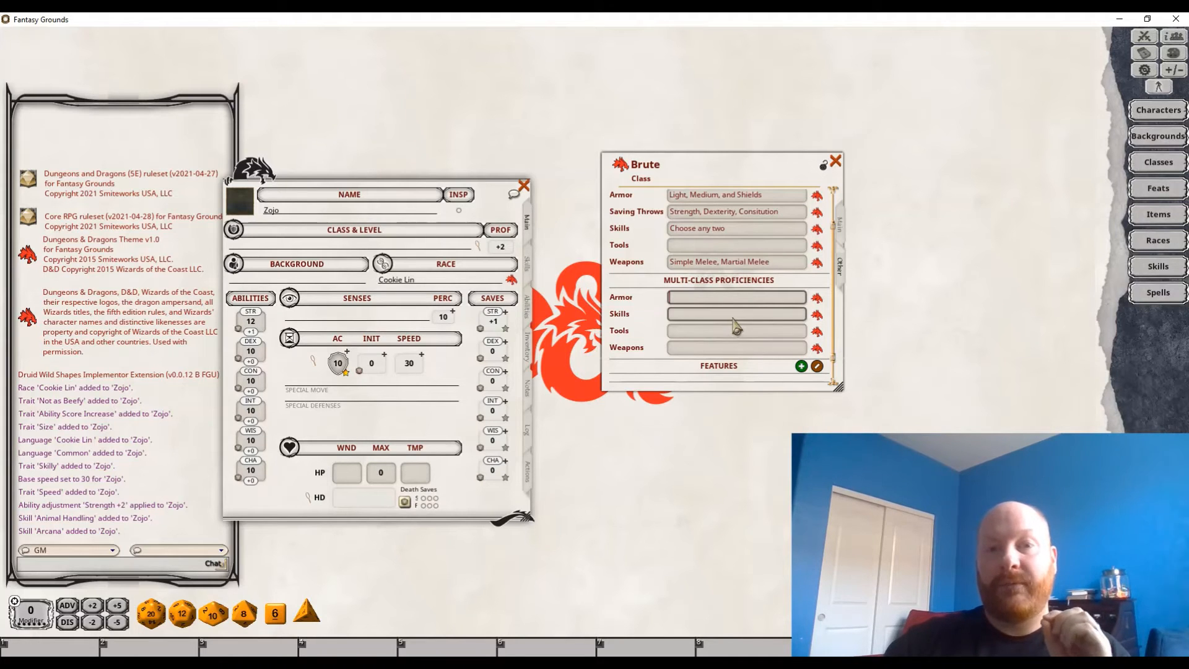
pyautogui.scroll(-1, 737, 323)
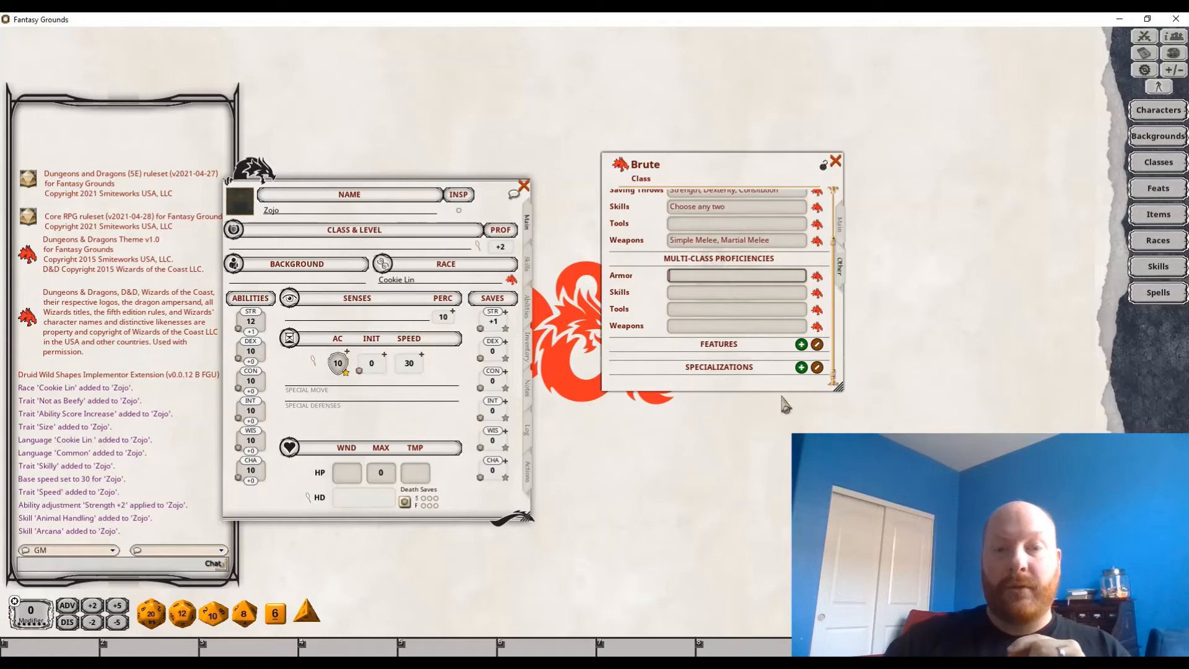
pyautogui.click(801, 344)
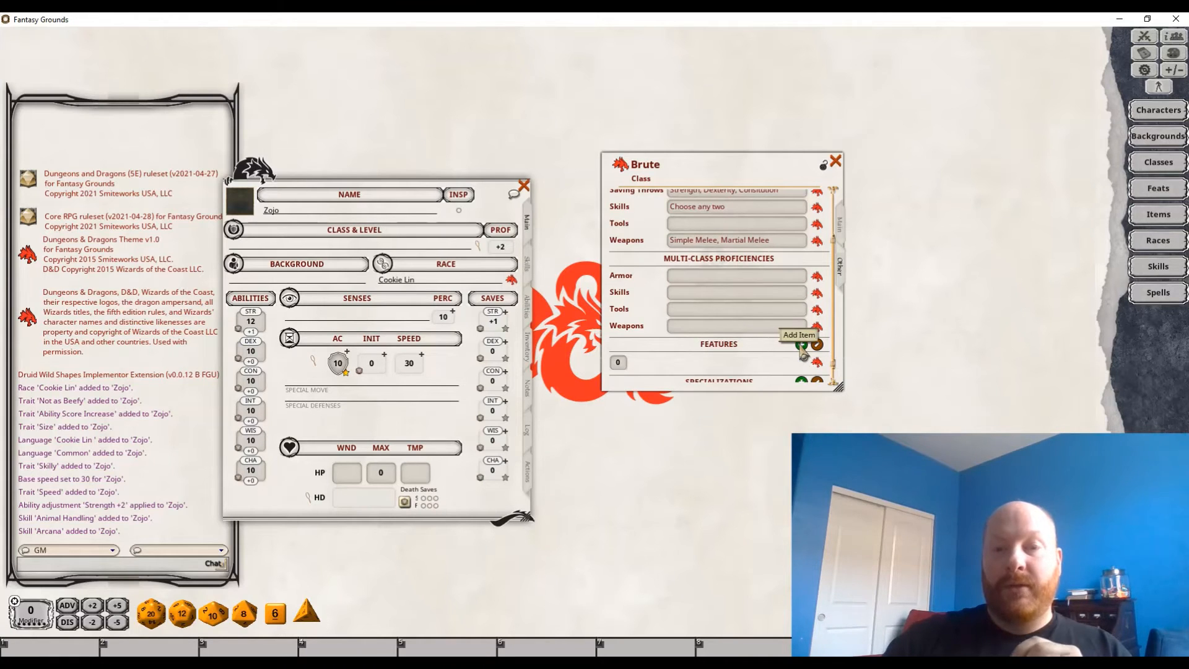
pyautogui.scroll(-1, 758, 348)
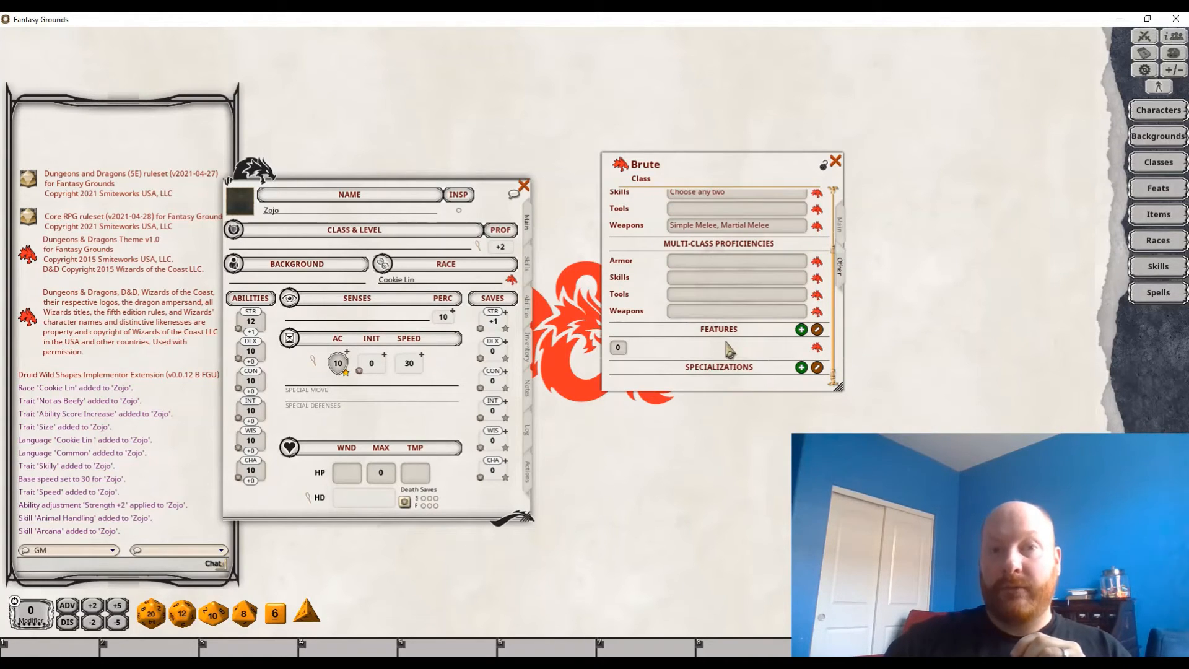
pyautogui.click(816, 346)
pyautogui.moveTo(543, 427); pyautogui.dragTo(863, 431)
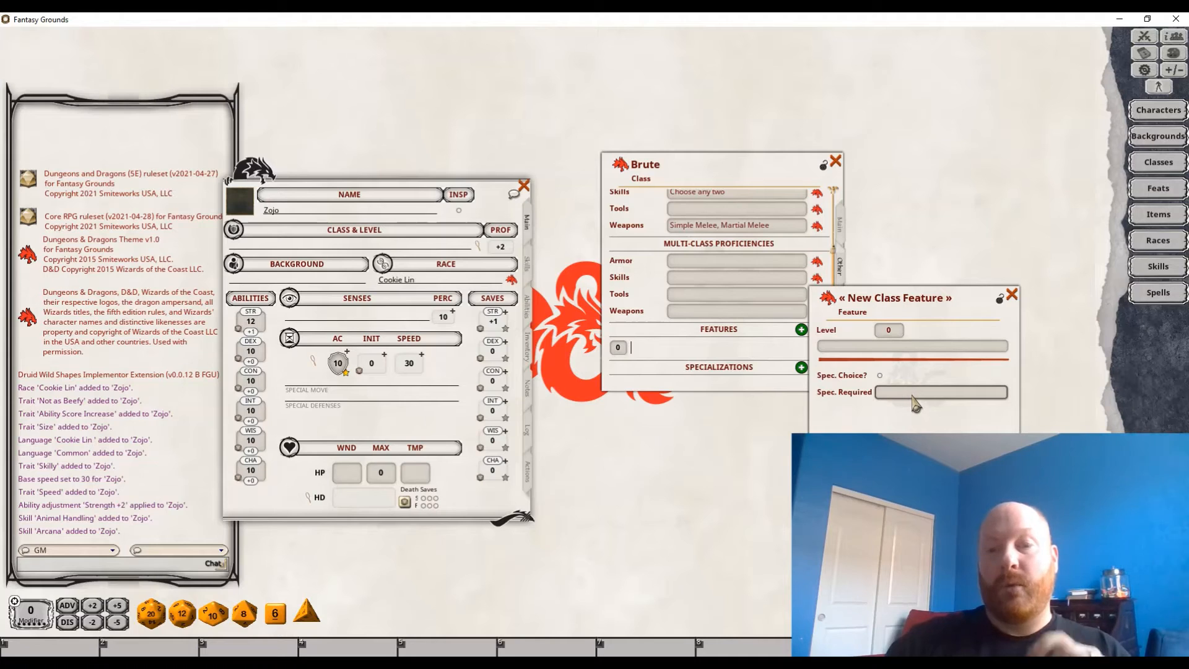
pyautogui.click(887, 300)
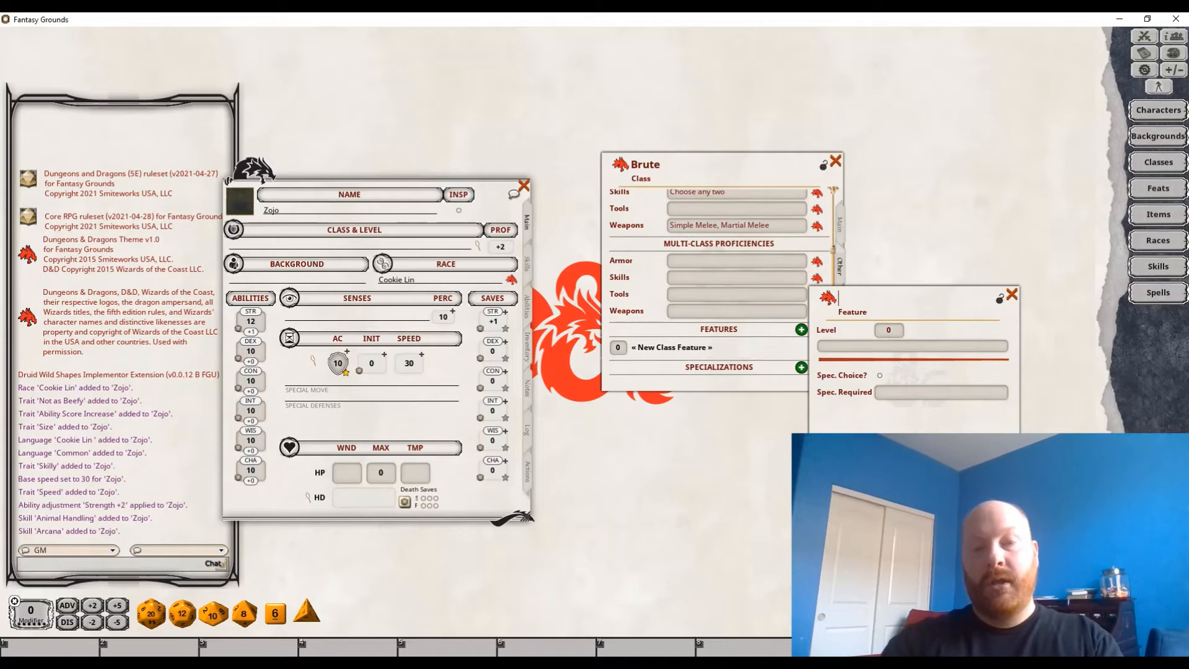
pyautogui.write('Spellcasting')
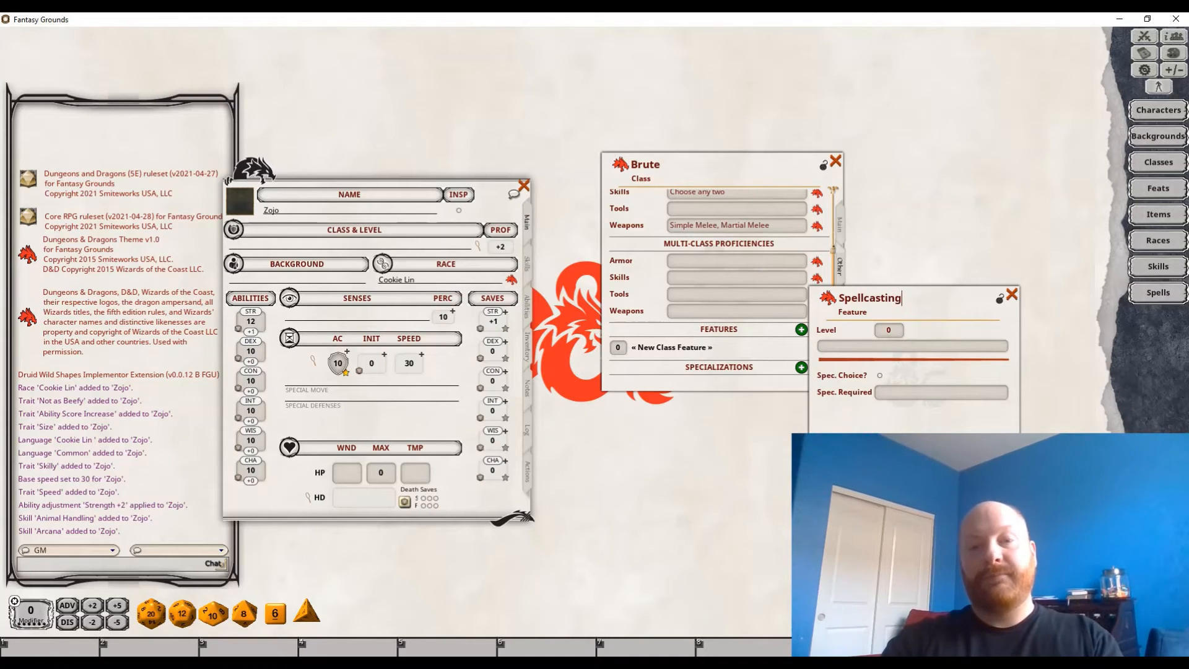
pyautogui.press('Tab')
pyautogui.write('1')
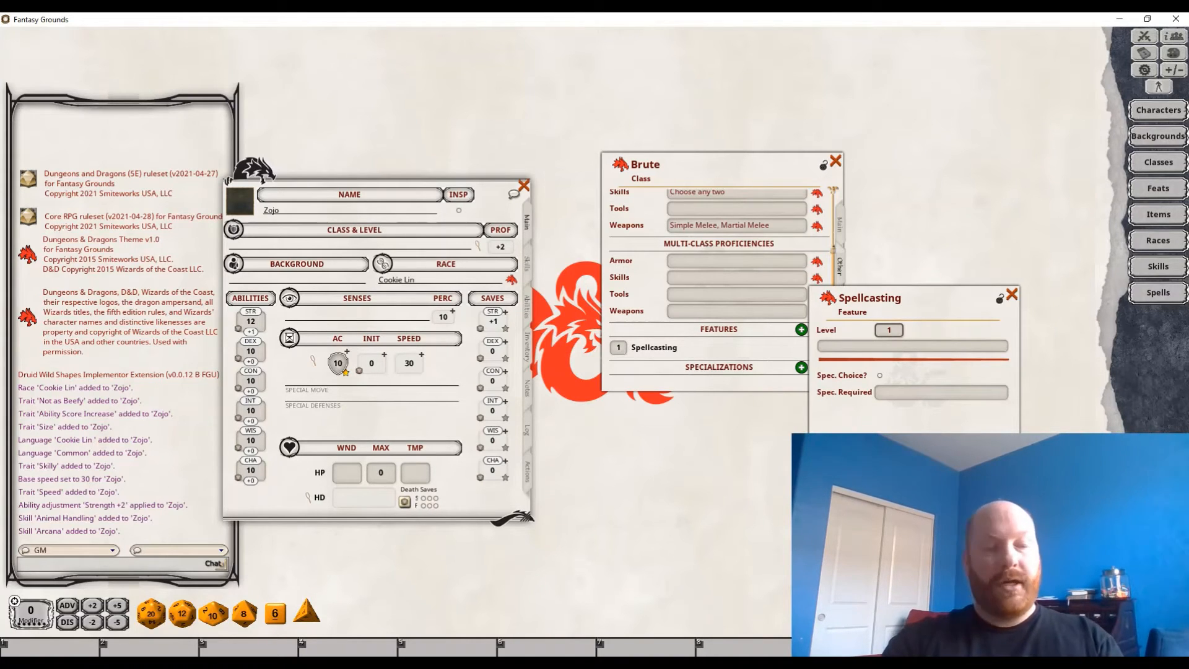
# Describe the Spellcasting feature as "Strength is your spellcasting ability for your Brute spells.", then lock and close its record
pyautogui.press('Tab')
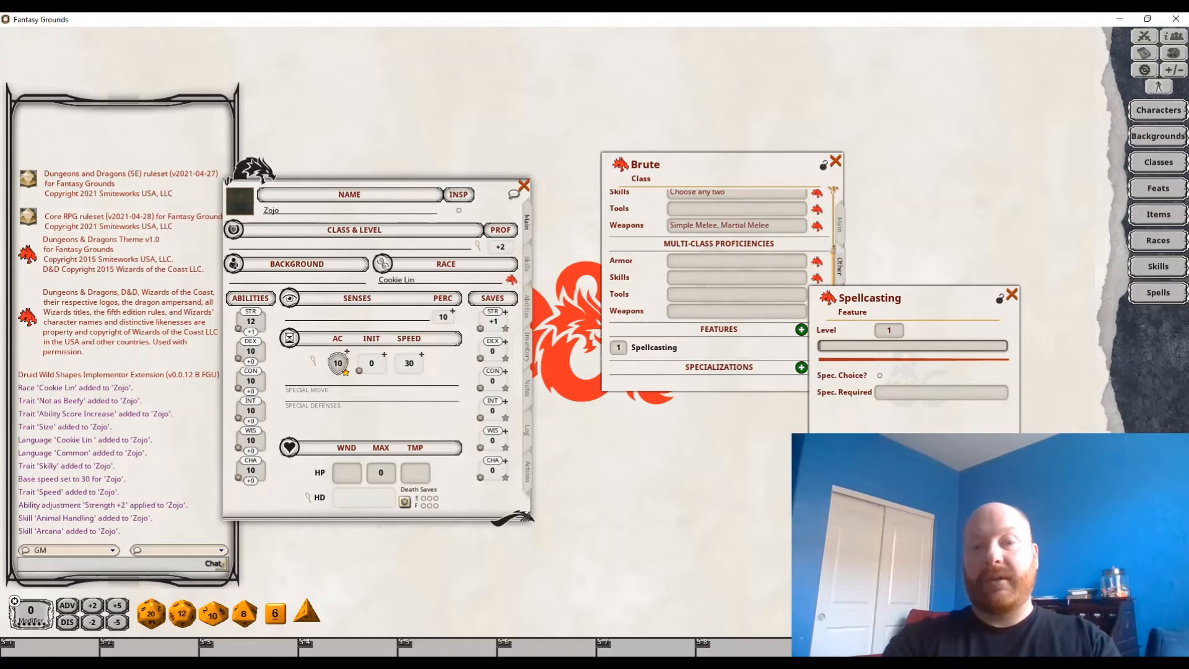
pyautogui.write('Strength ')
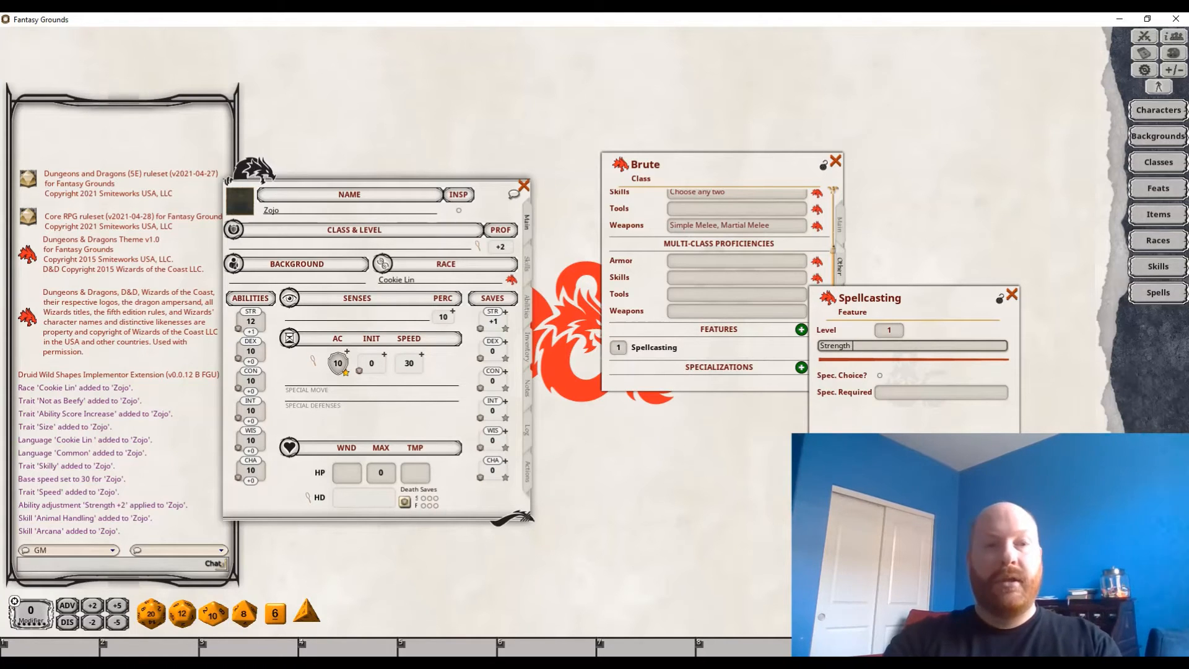
pyautogui.write('is your spell')
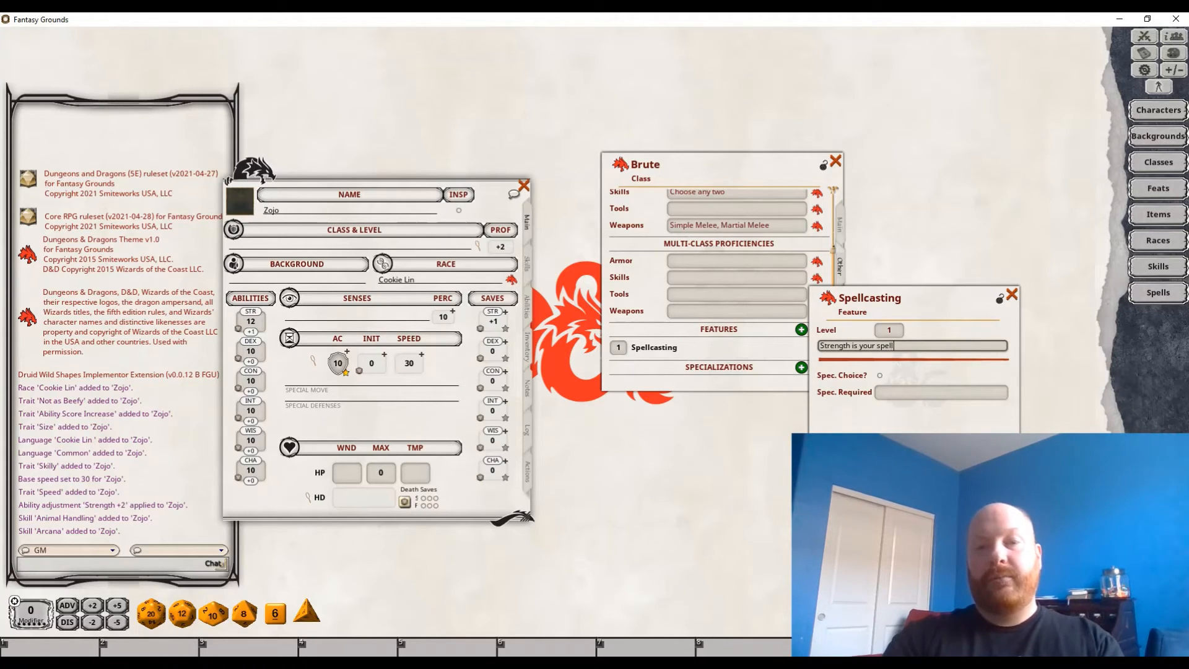
pyautogui.write('casting ability for')
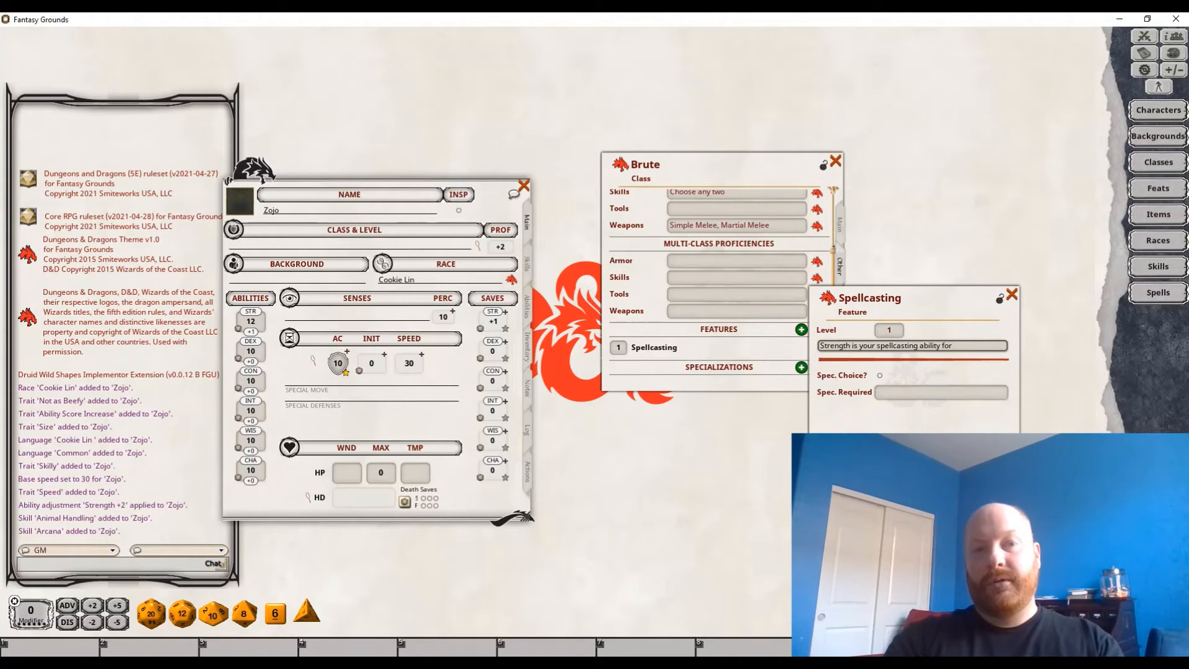
pyautogui.write(' your B')
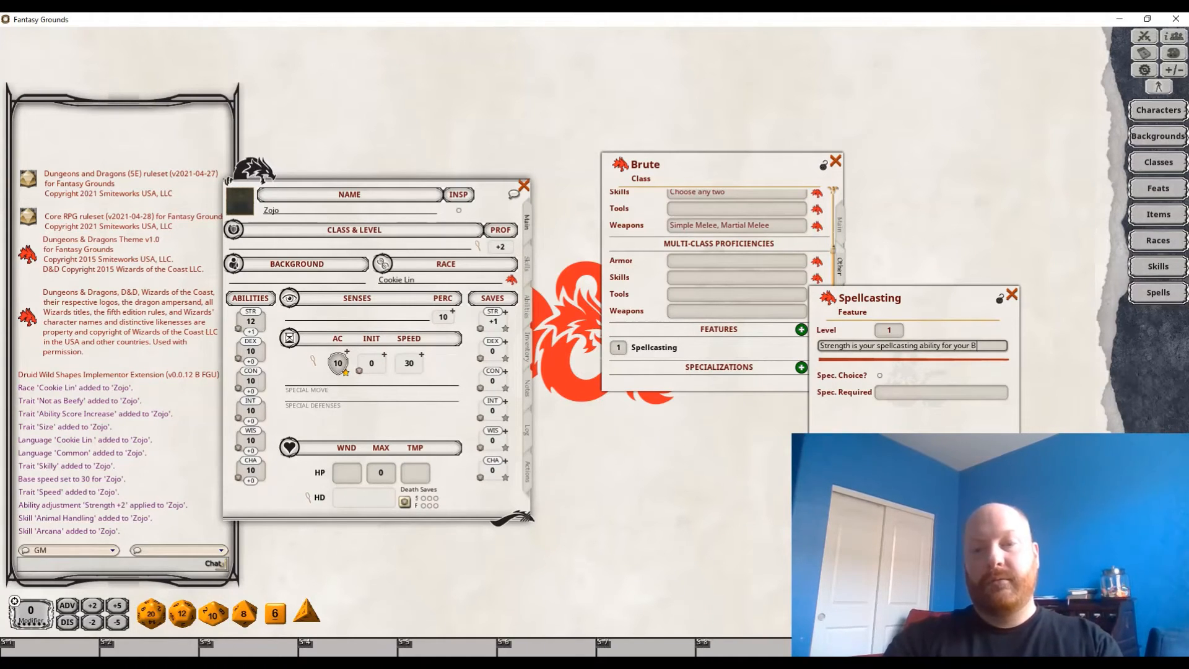
pyautogui.write('rute spe')
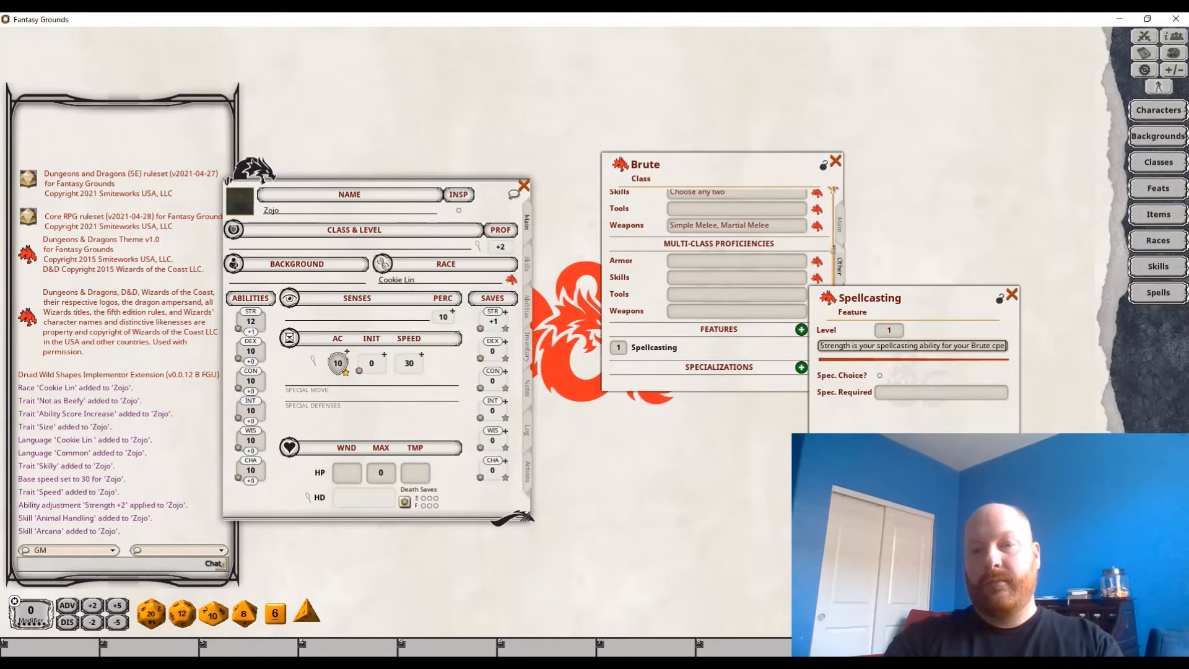
pyautogui.write('lls')
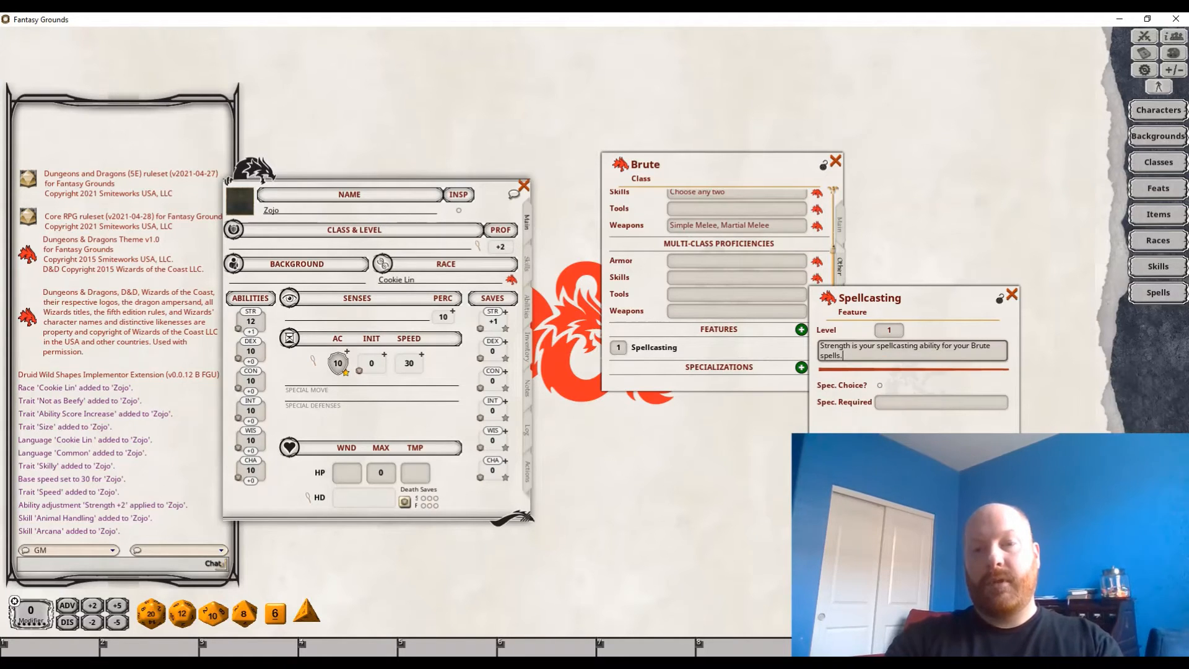
pyautogui.write('.')
pyautogui.press('Tab')
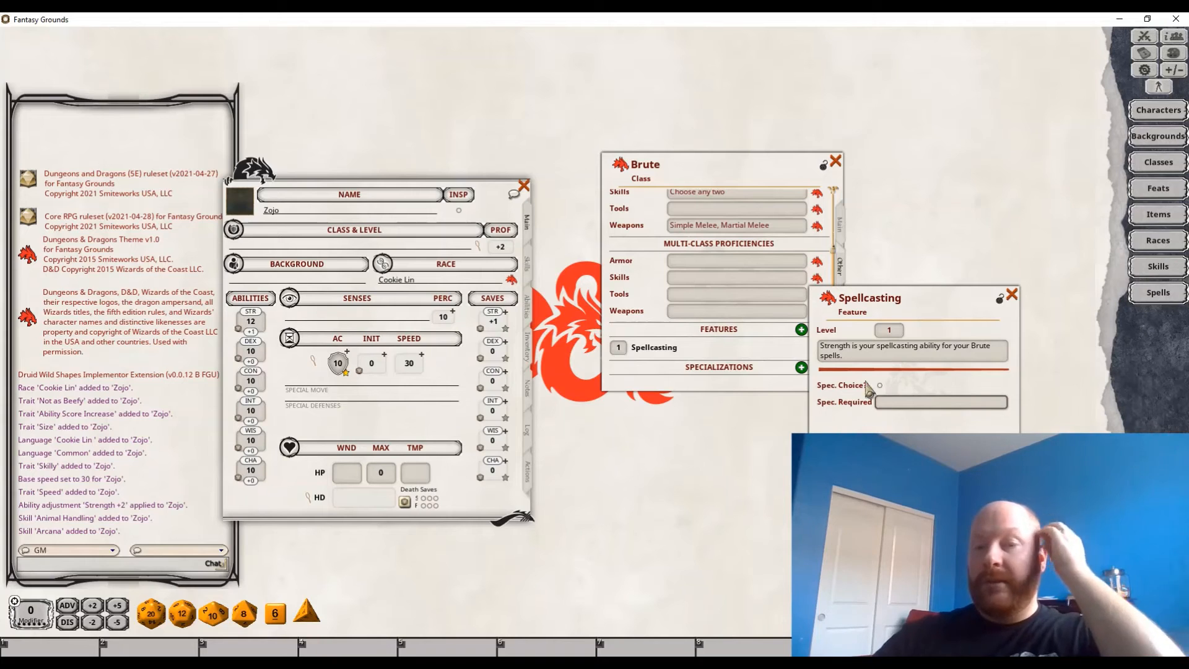
pyautogui.click(999, 299)
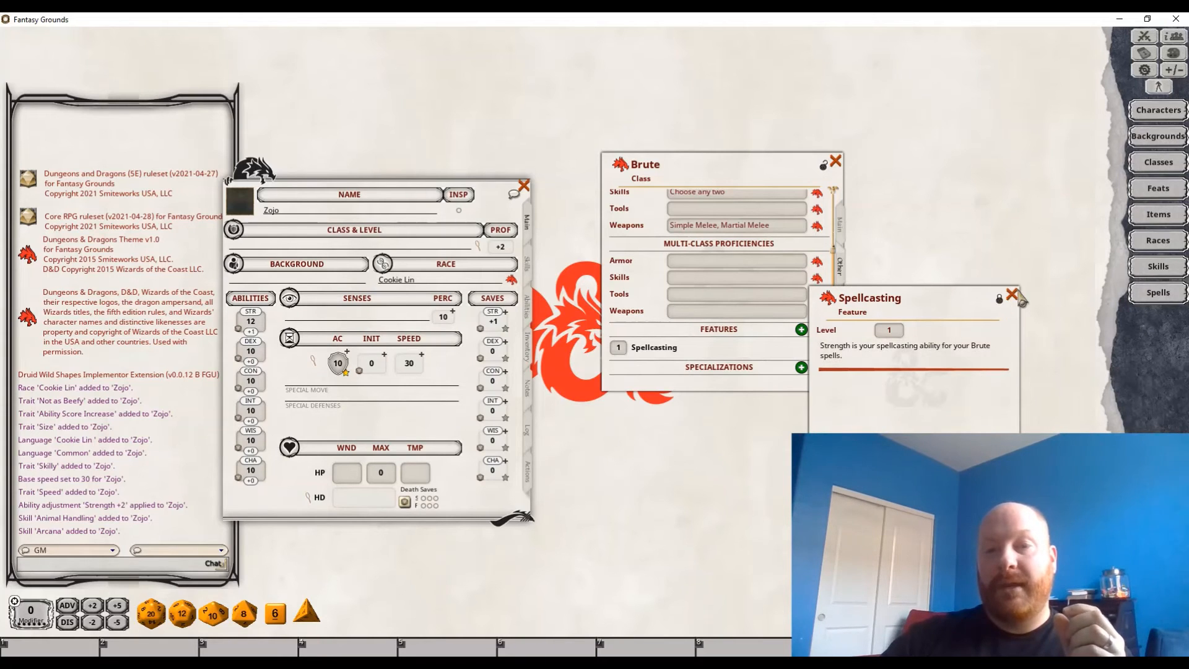
pyautogui.click(1012, 295)
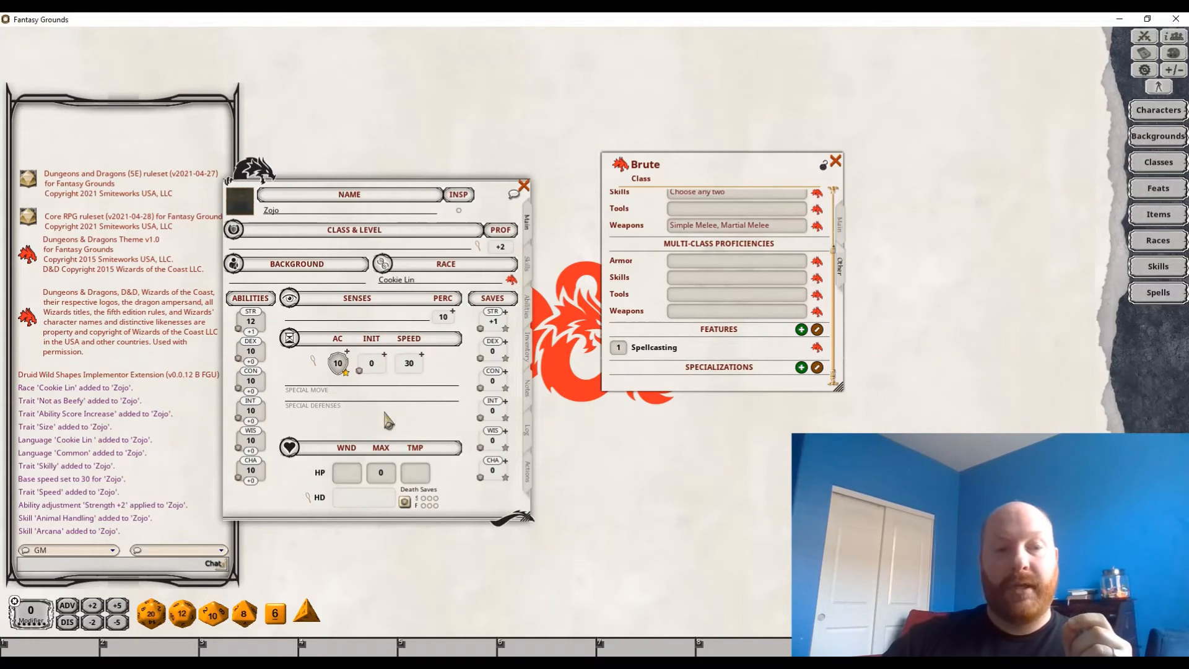
# Check Zojo's skills, actions and abilities on the character sheet before the class is applied
pyautogui.moveTo(229, 185); pyautogui.dragTo(722, 74)
pyautogui.click(875, 188)
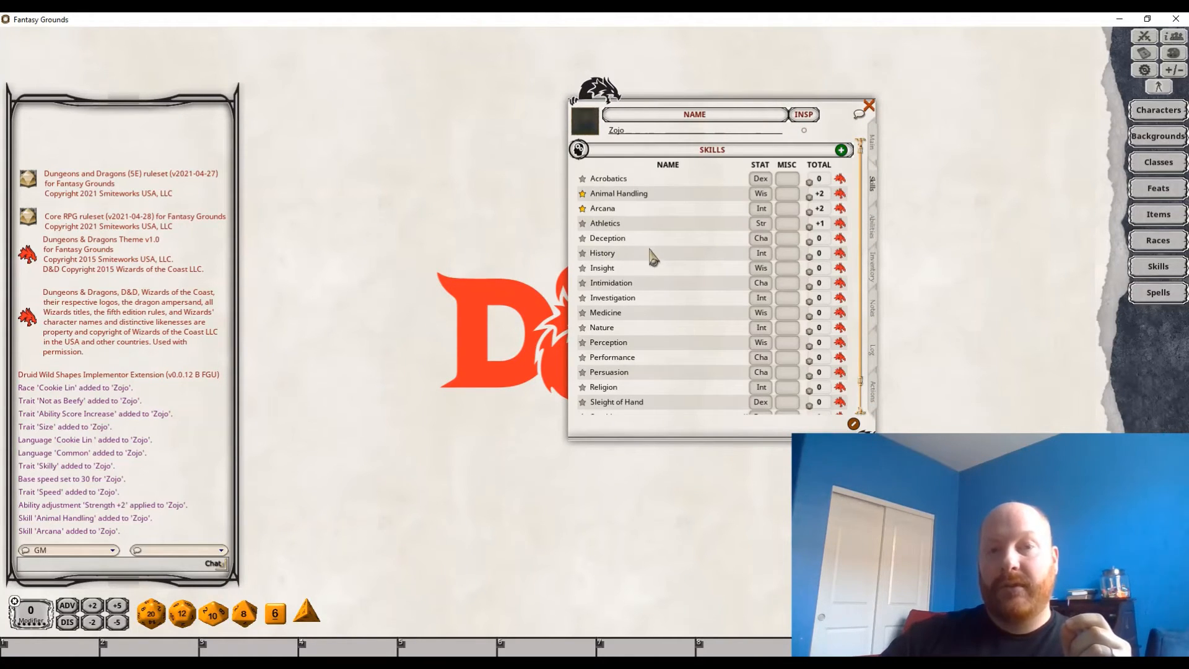
pyautogui.click(878, 395)
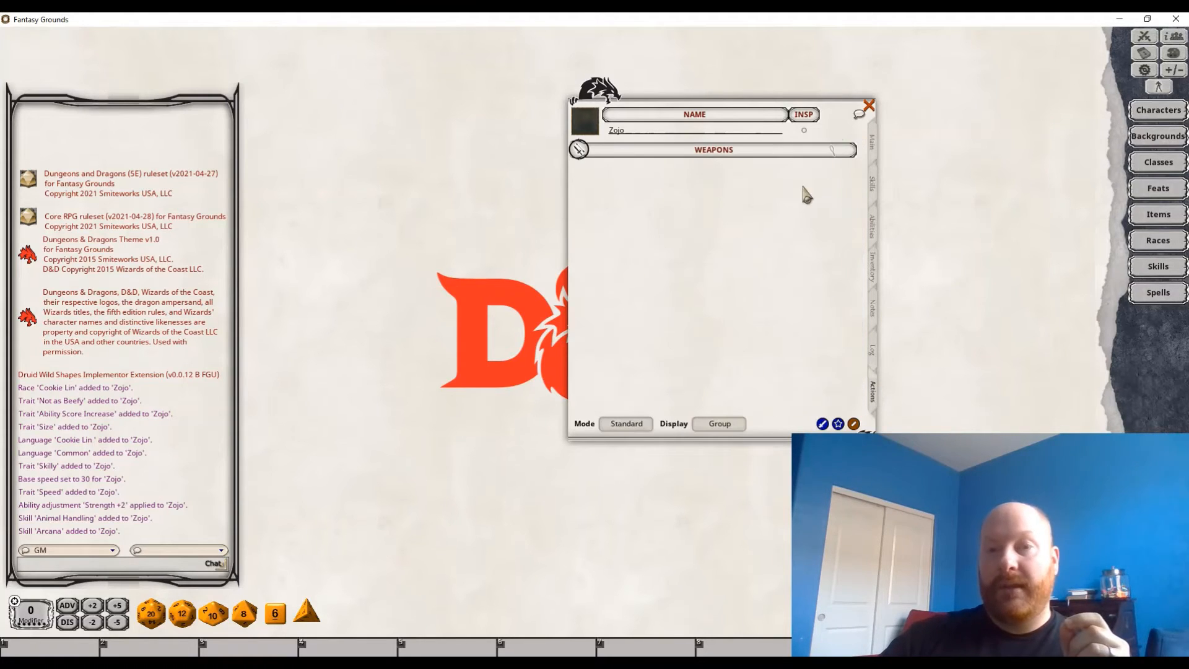
pyautogui.click(872, 246)
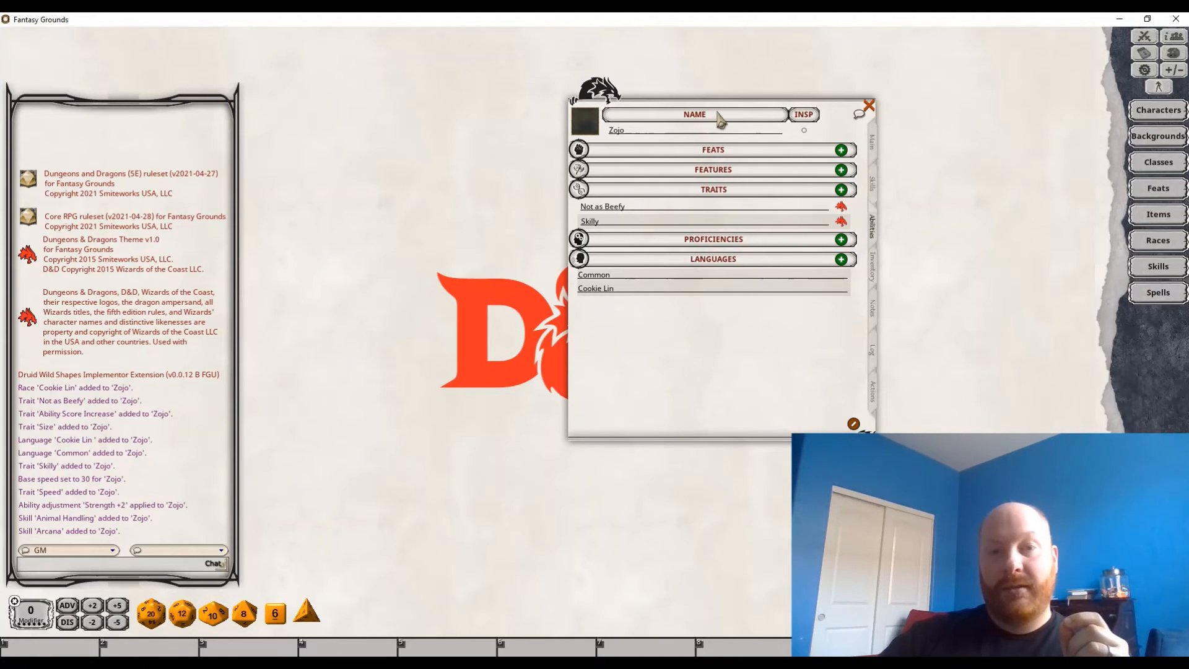
pyautogui.moveTo(719, 118); pyautogui.dragTo(391, 241)
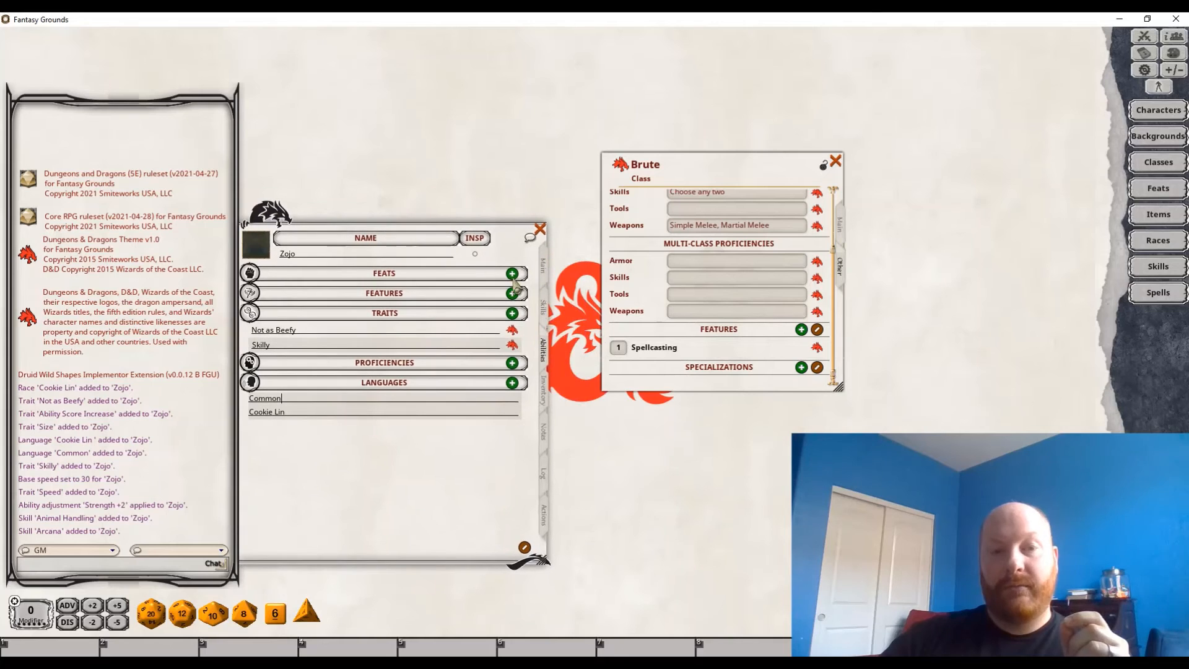
# Add the Brute class to Zojo's character sheet, choosing Deception and History as the two class skills
pyautogui.click(543, 269)
pyautogui.scroll(2, 659, 235)
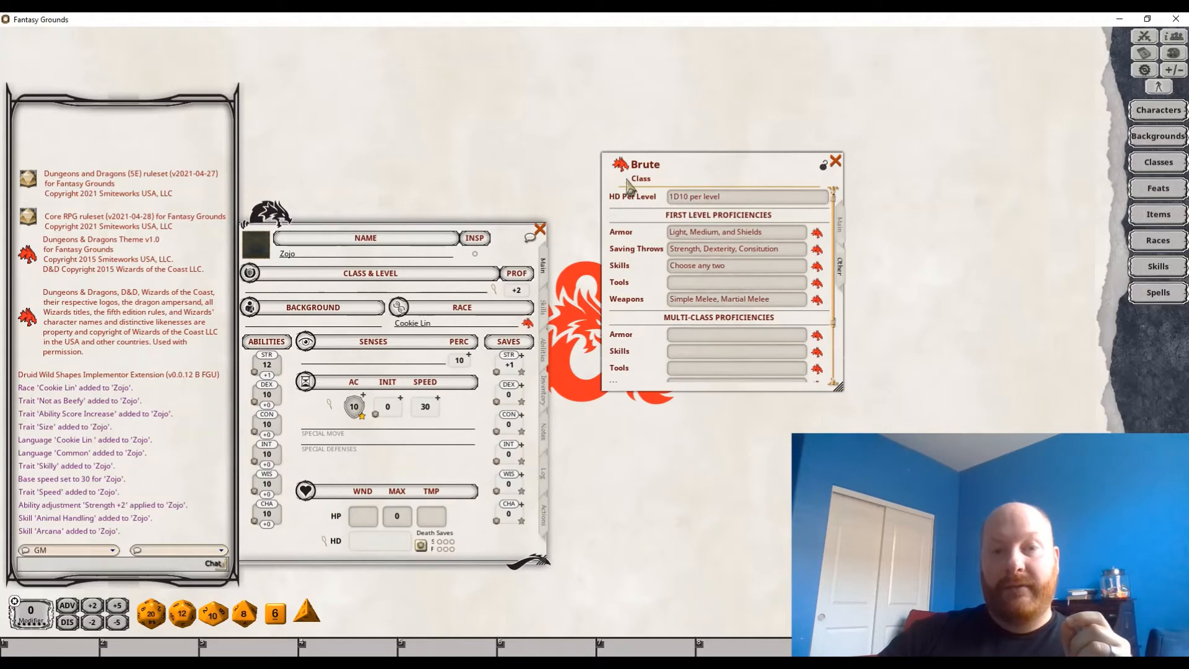
pyautogui.moveTo(620, 164); pyautogui.dragTo(390, 284)
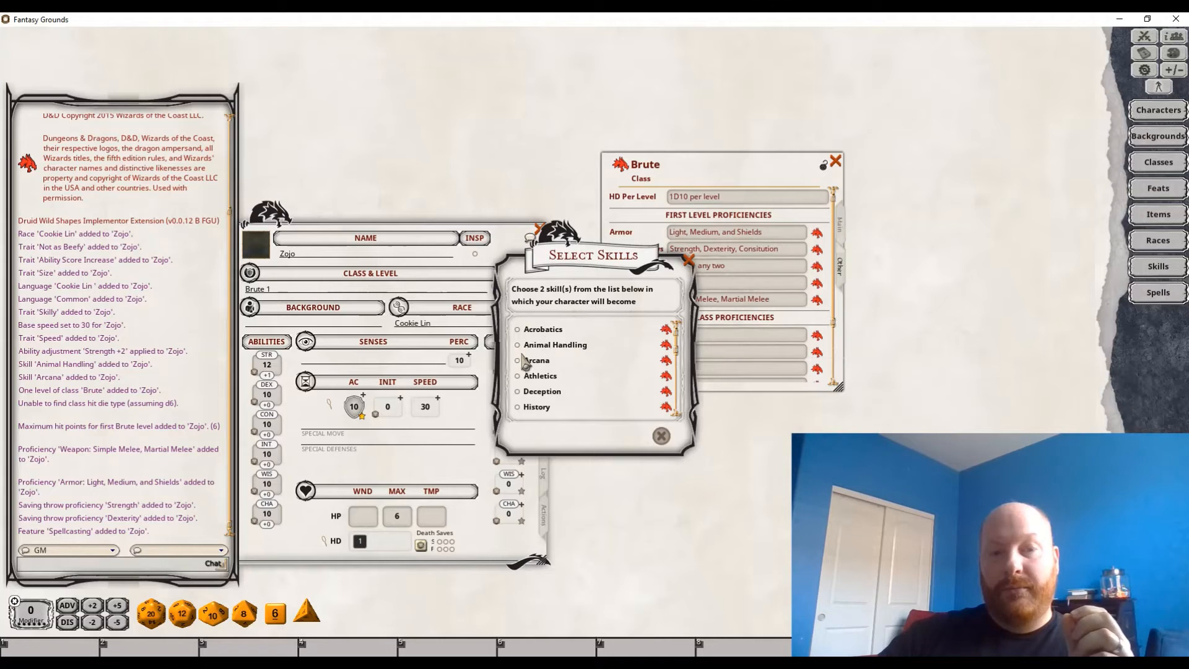
pyautogui.click(519, 391)
pyautogui.click(518, 406)
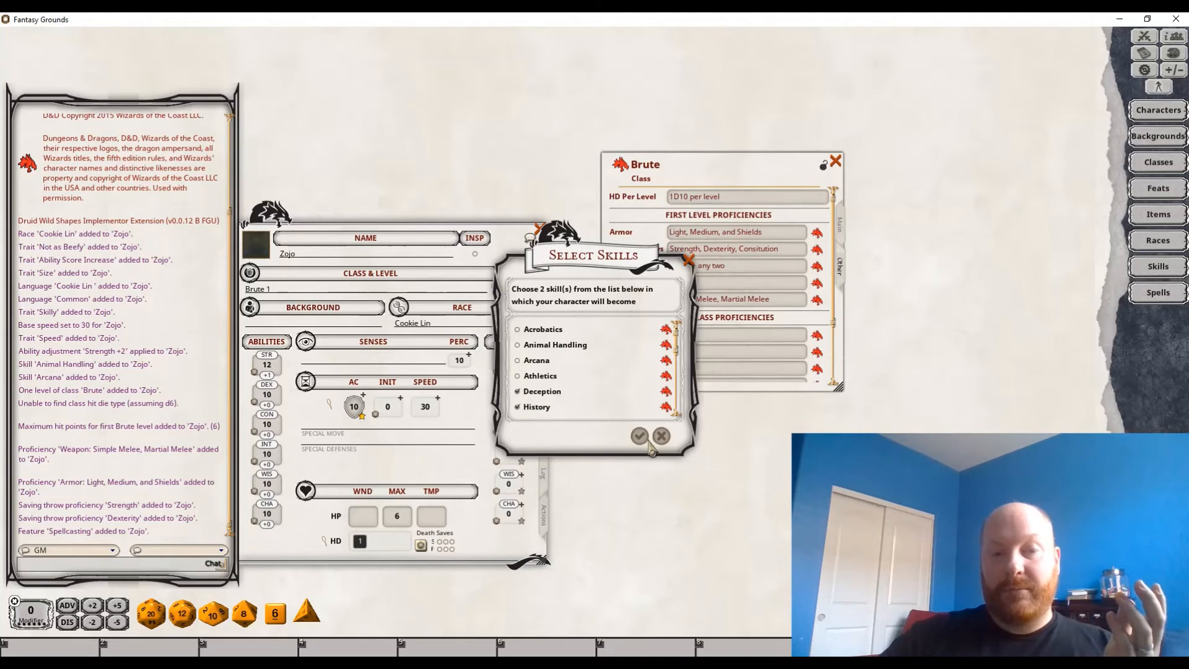
pyautogui.click(640, 437)
# Review Zojo's skills, features, proficiencies, Spells power group settings and saving throws on the character sheet
pyautogui.click(545, 313)
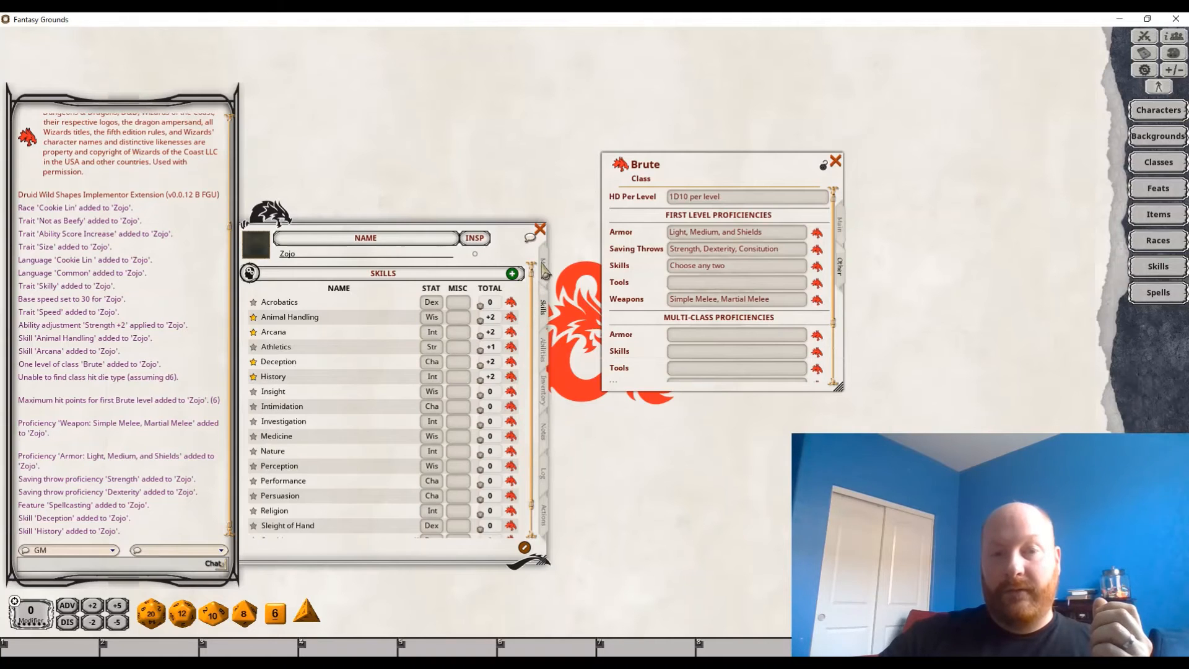
pyautogui.click(548, 362)
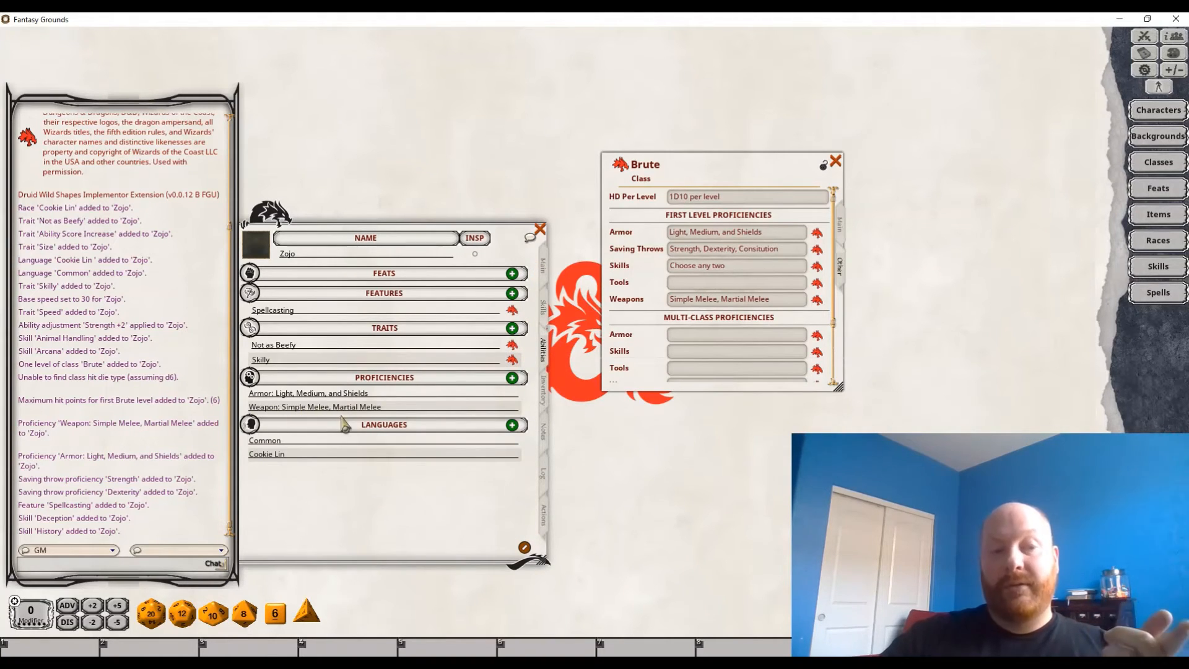
pyautogui.click(544, 516)
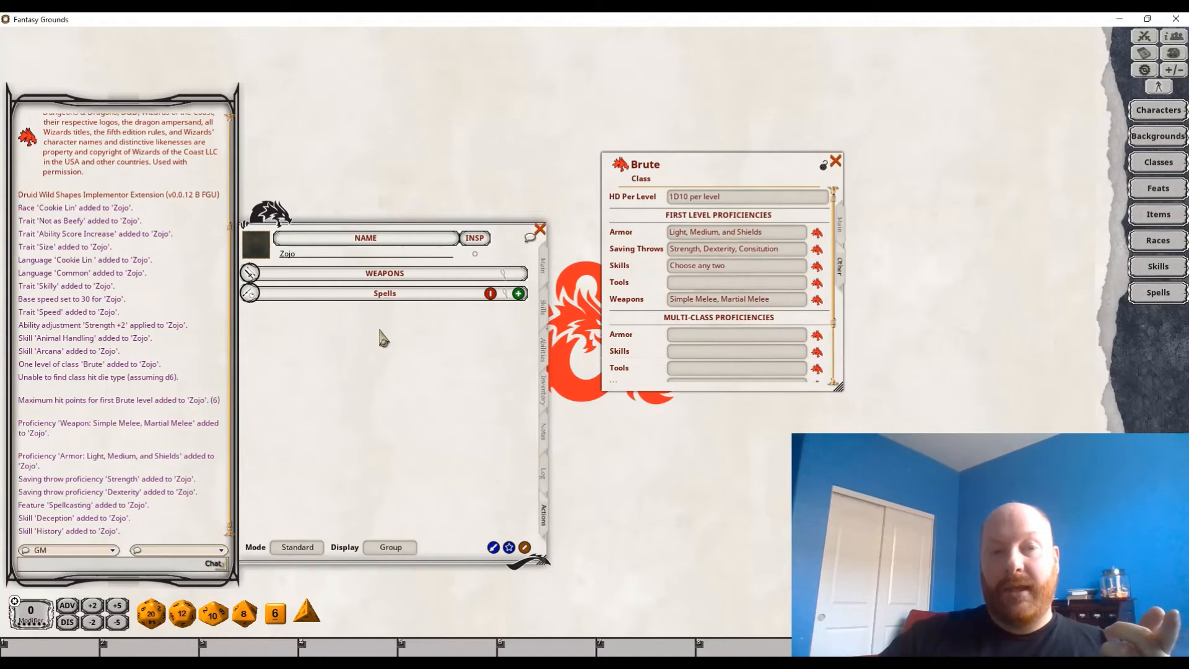
pyautogui.click(503, 294)
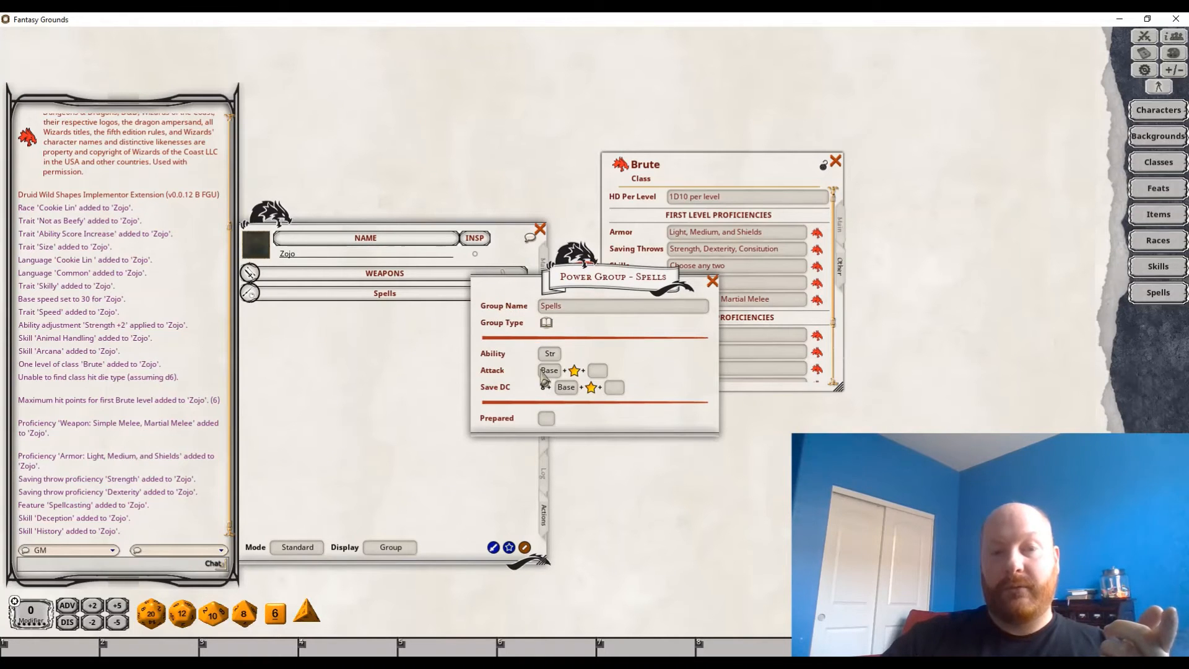
pyautogui.click(712, 281)
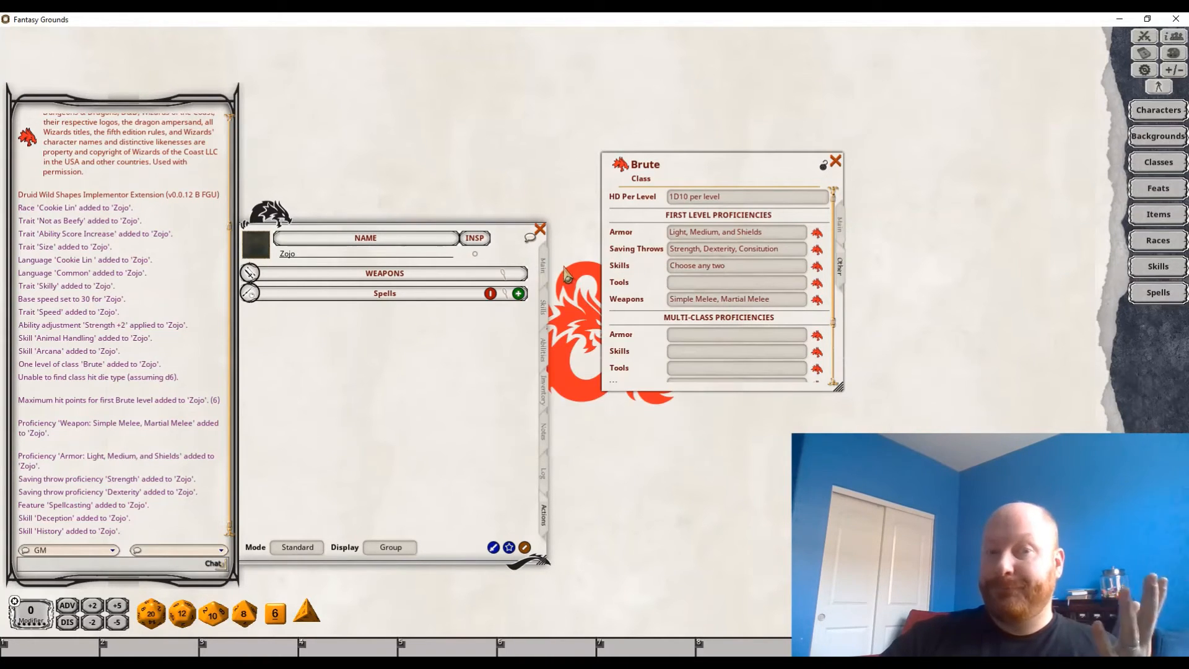
pyautogui.click(544, 269)
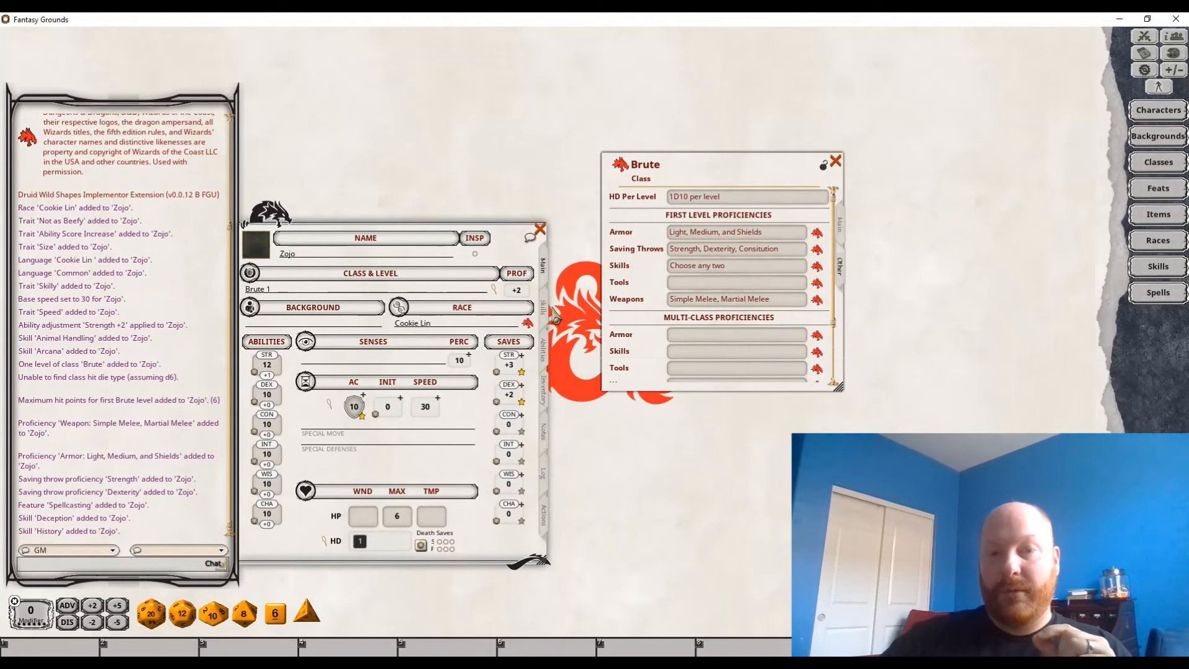
# Add two specializations named Brute Mind and Brute Force to the Brute class
pyautogui.scroll(-3, 766, 322)
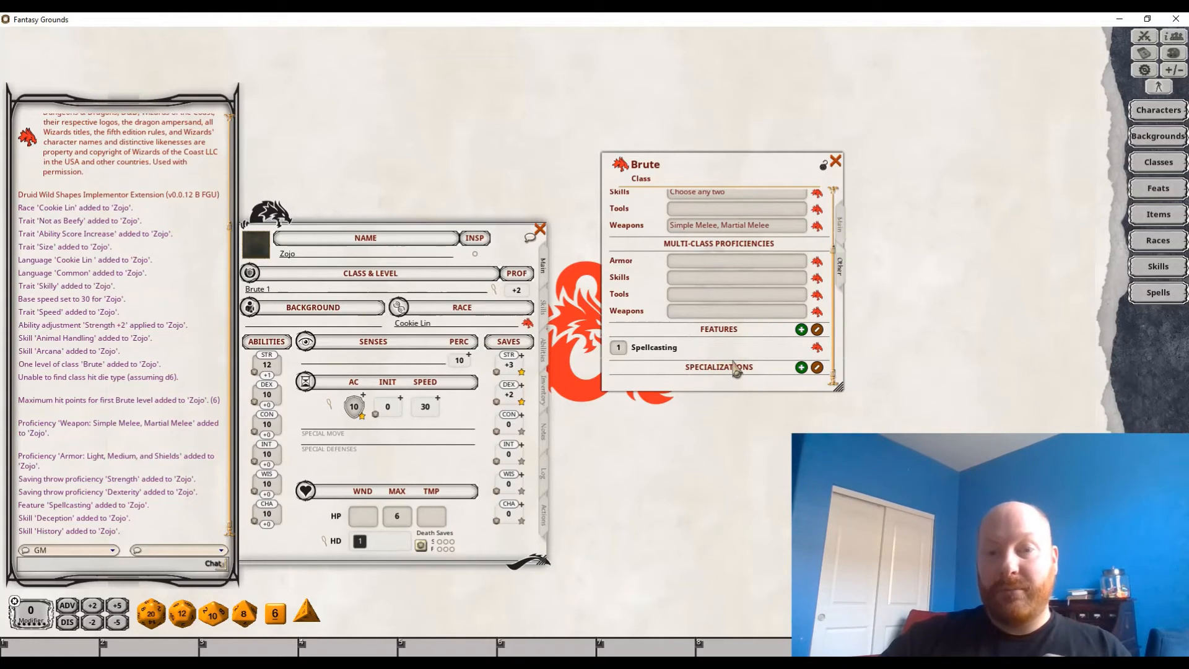
pyautogui.click(802, 370)
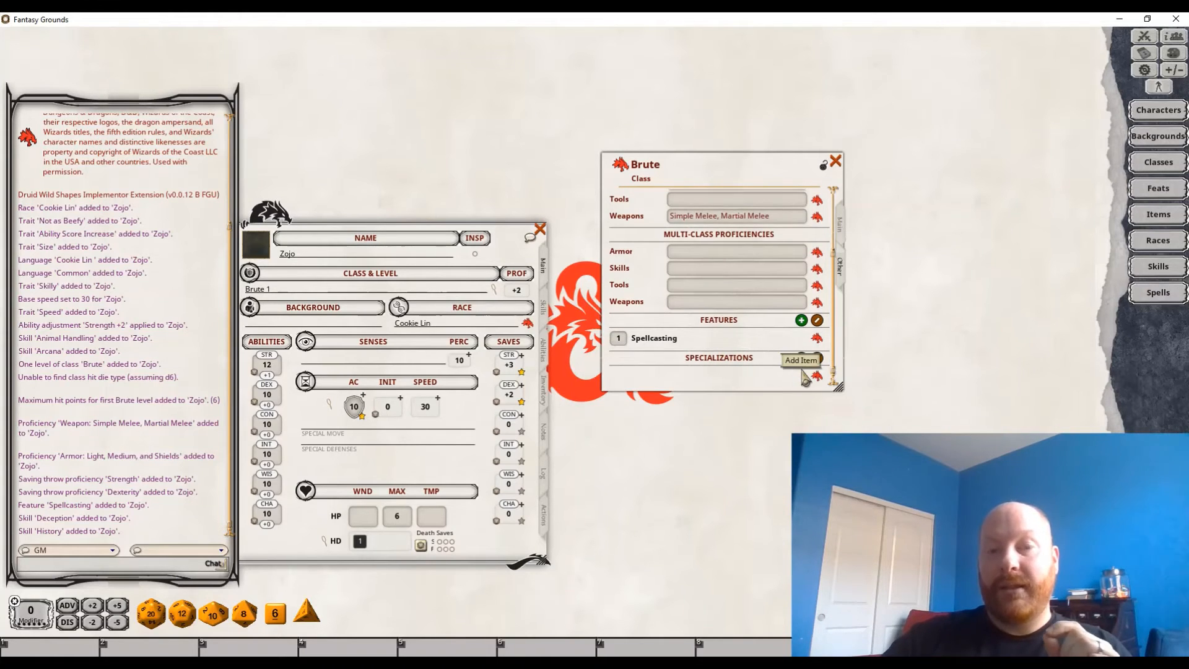
pyautogui.click(803, 360)
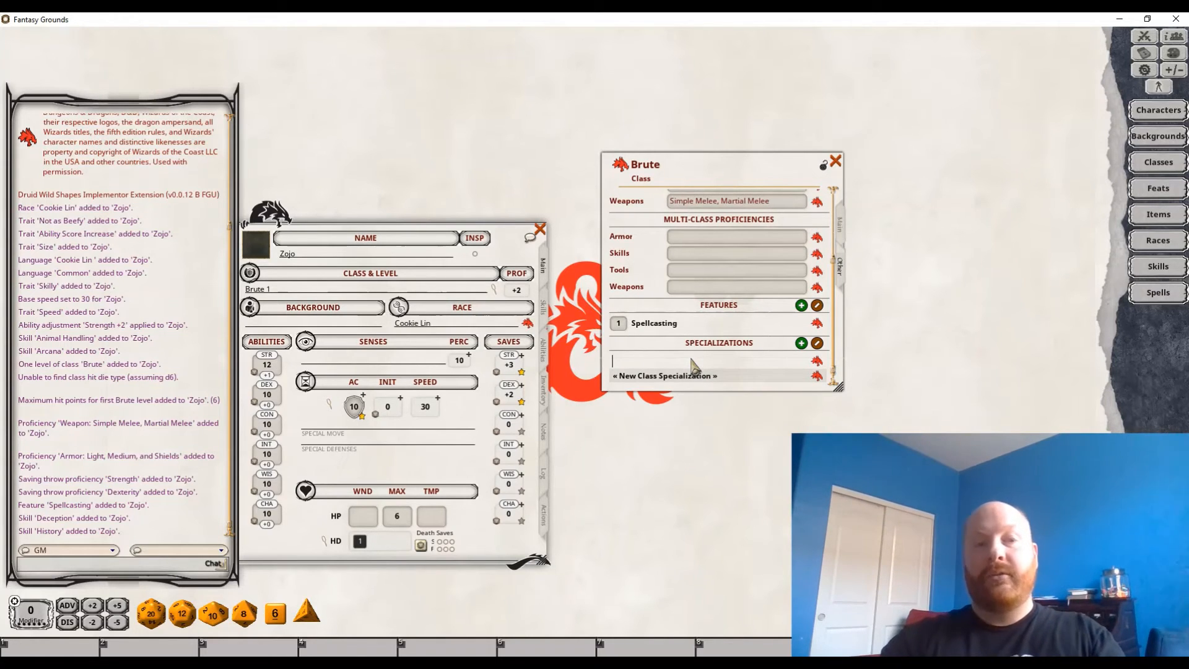
pyautogui.write('Brut')
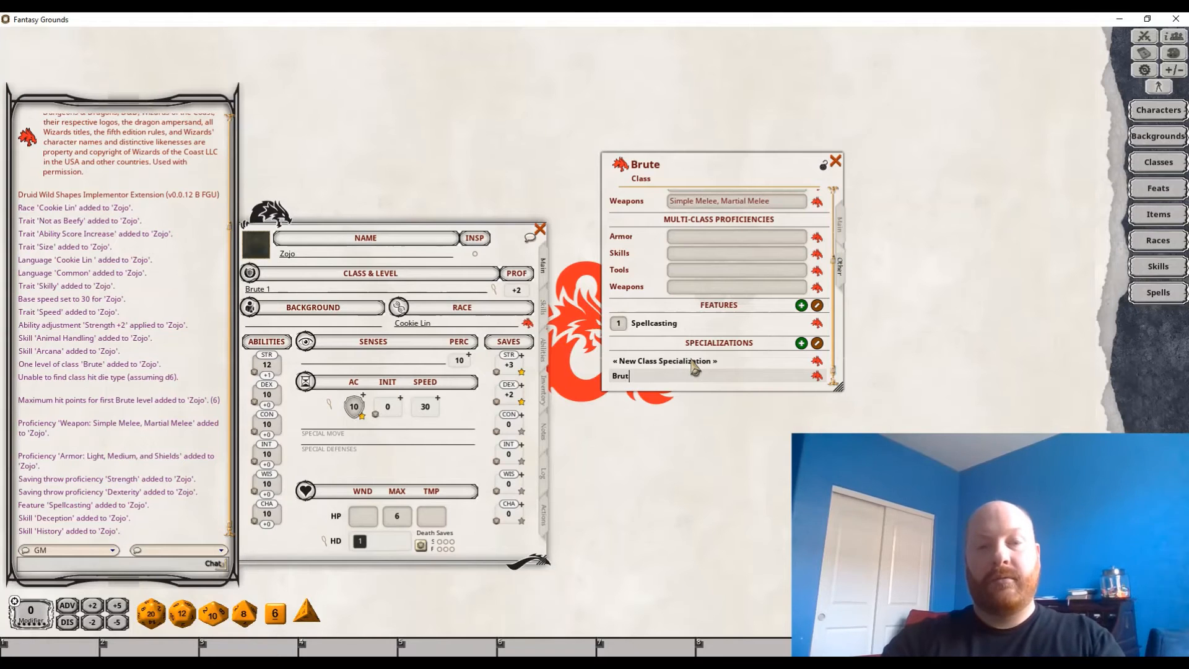
pyautogui.write('e Mind')
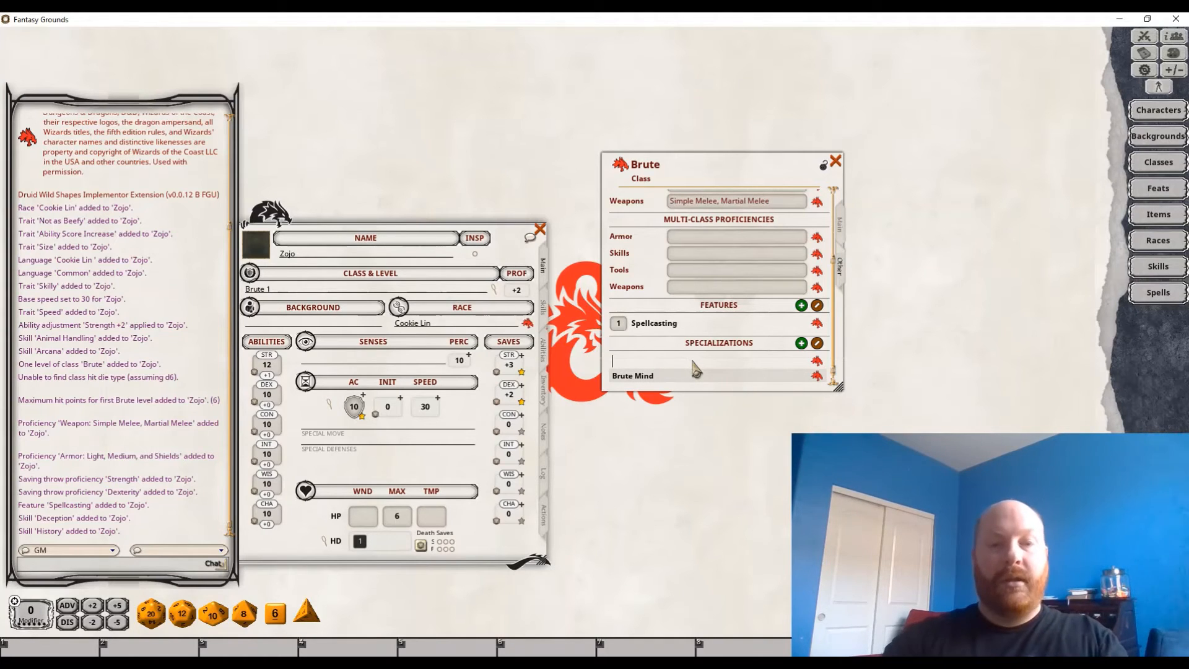
pyautogui.write('Brute Forc')
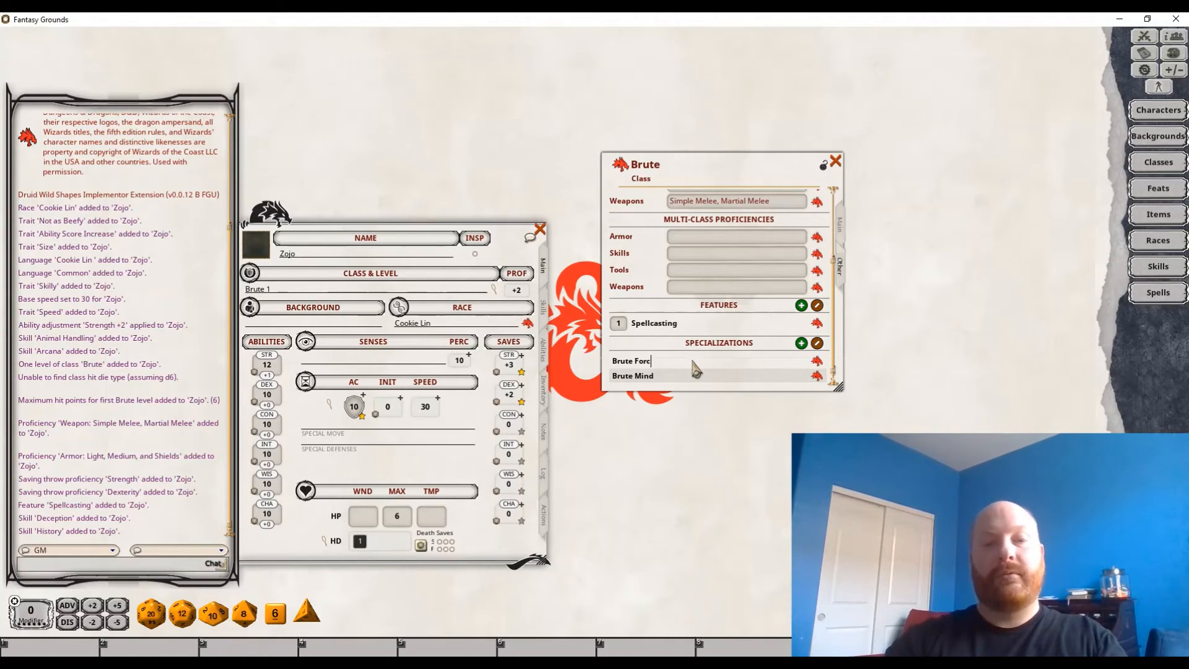
pyautogui.write('e')
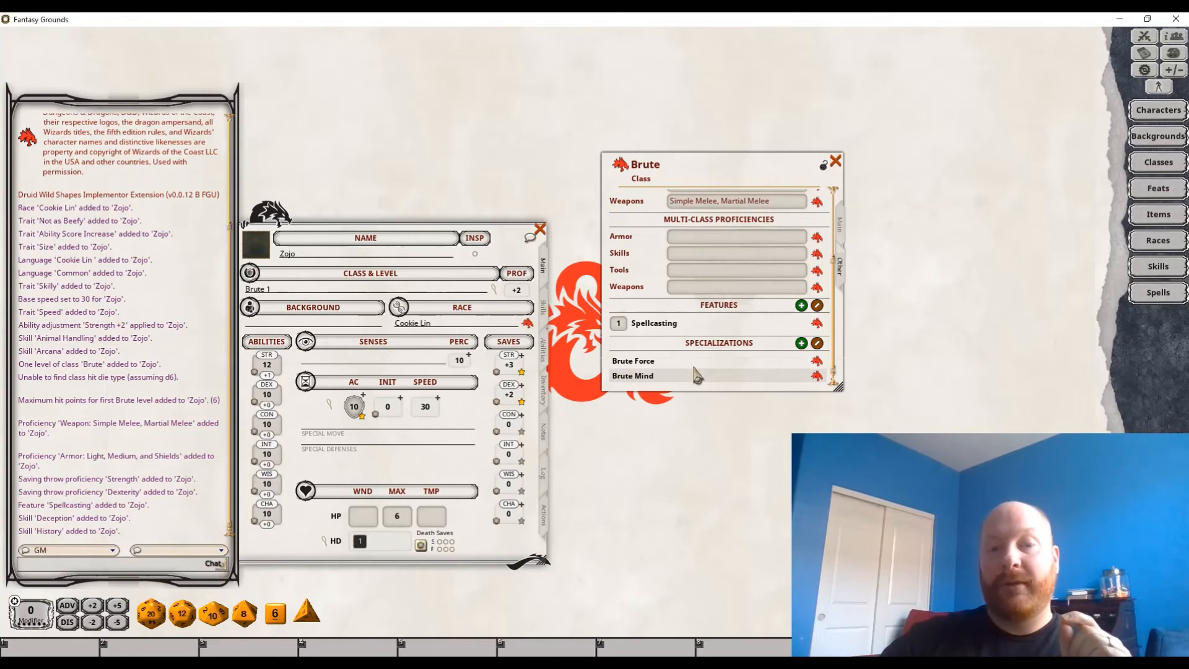
# Add two new features to the Brute class and set one to level 2 with the name "Brute Mind, of sploshions"
pyautogui.doubleClick(801, 305)
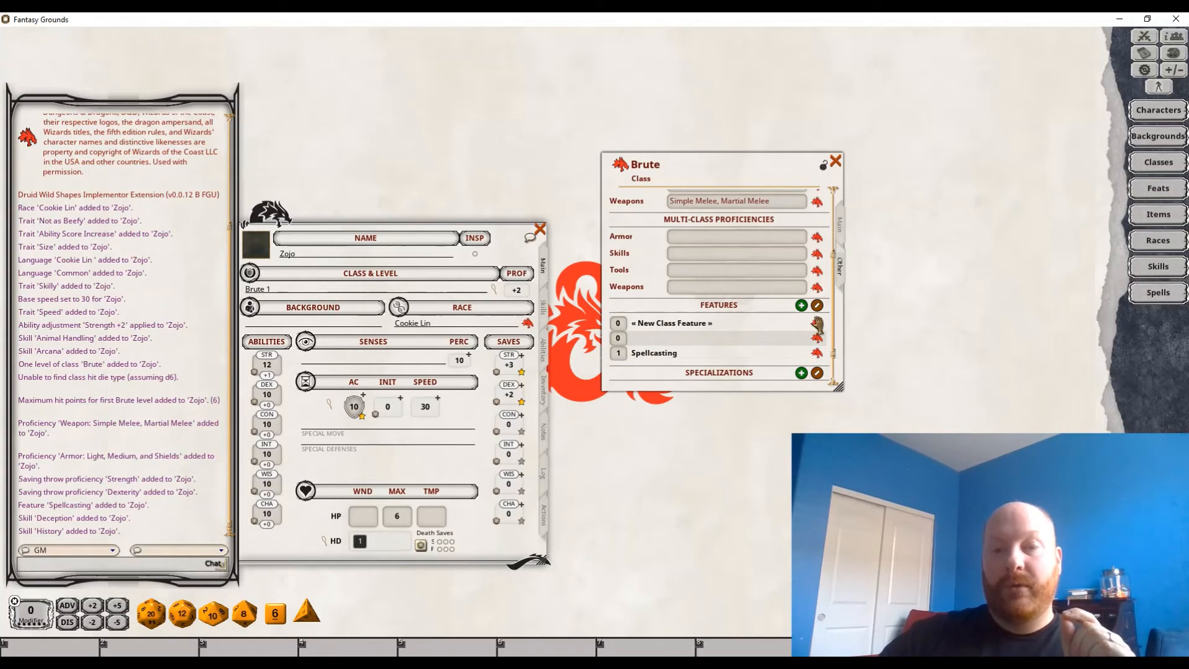
pyautogui.click(817, 324)
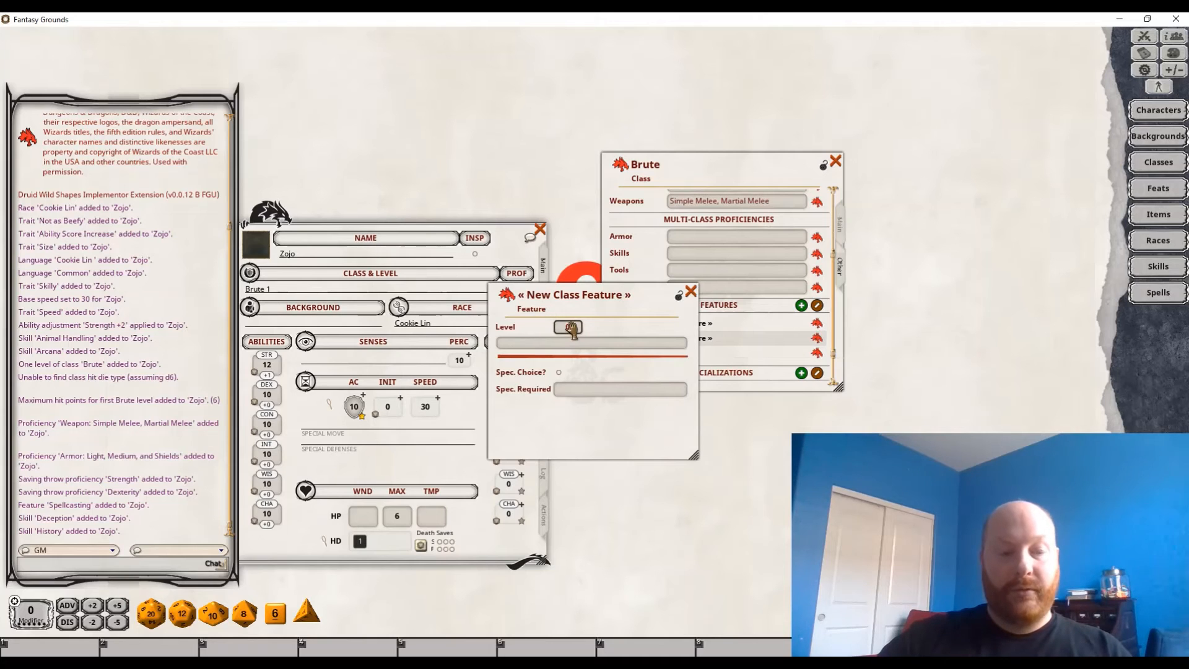
pyautogui.write('2')
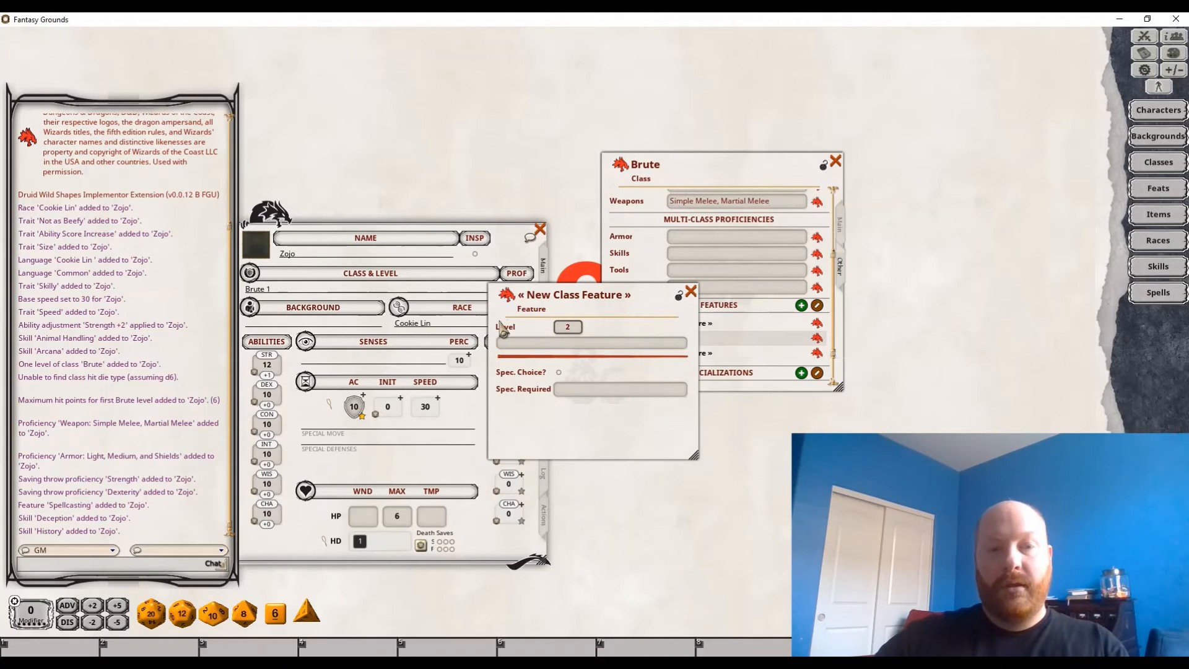
pyautogui.moveTo(502, 331); pyautogui.dragTo(388, 387)
pyautogui.click(410, 351)
pyautogui.write('B')
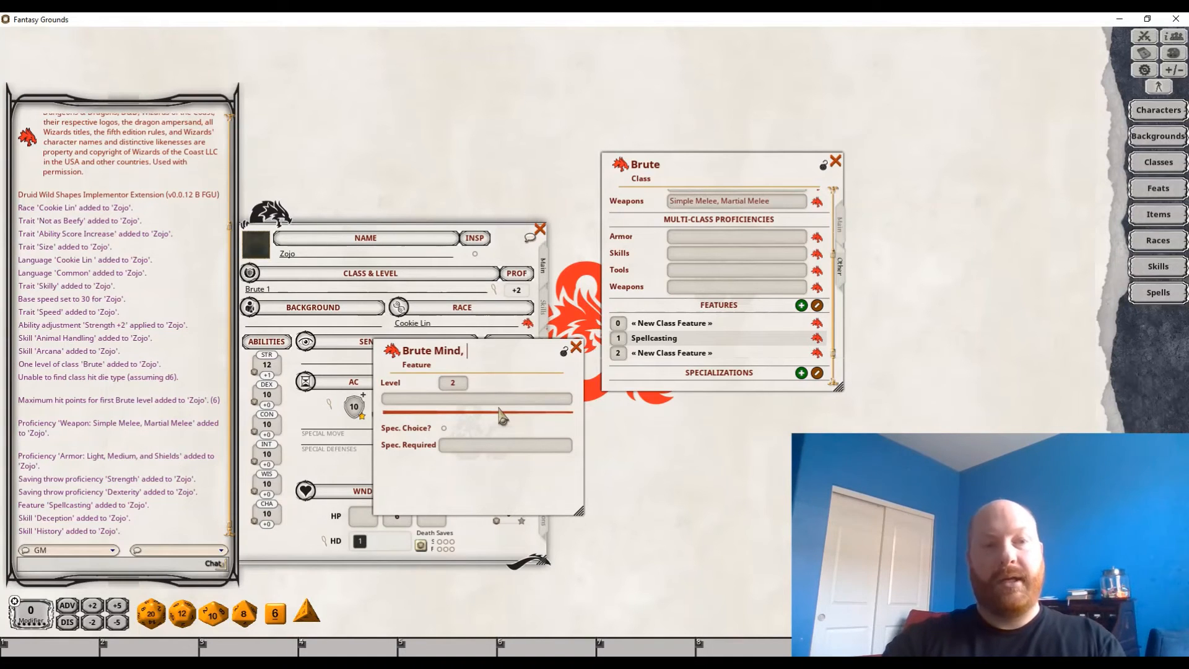
pyautogui.write('rute Mind, ')
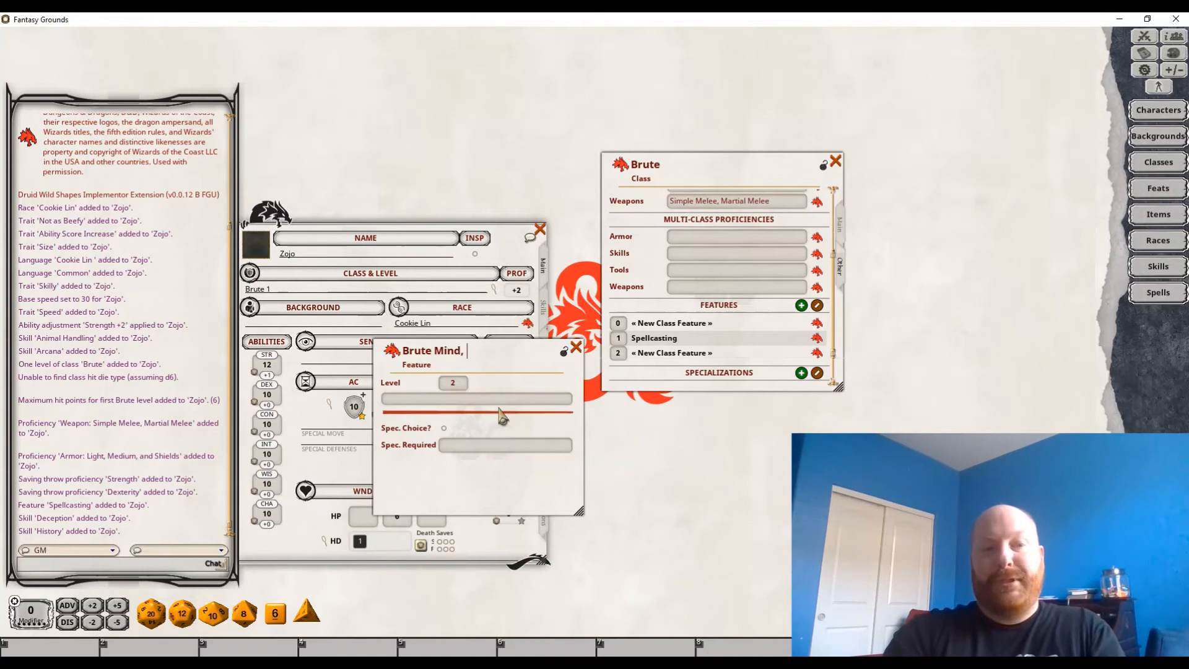
pyautogui.write('of sploshions')
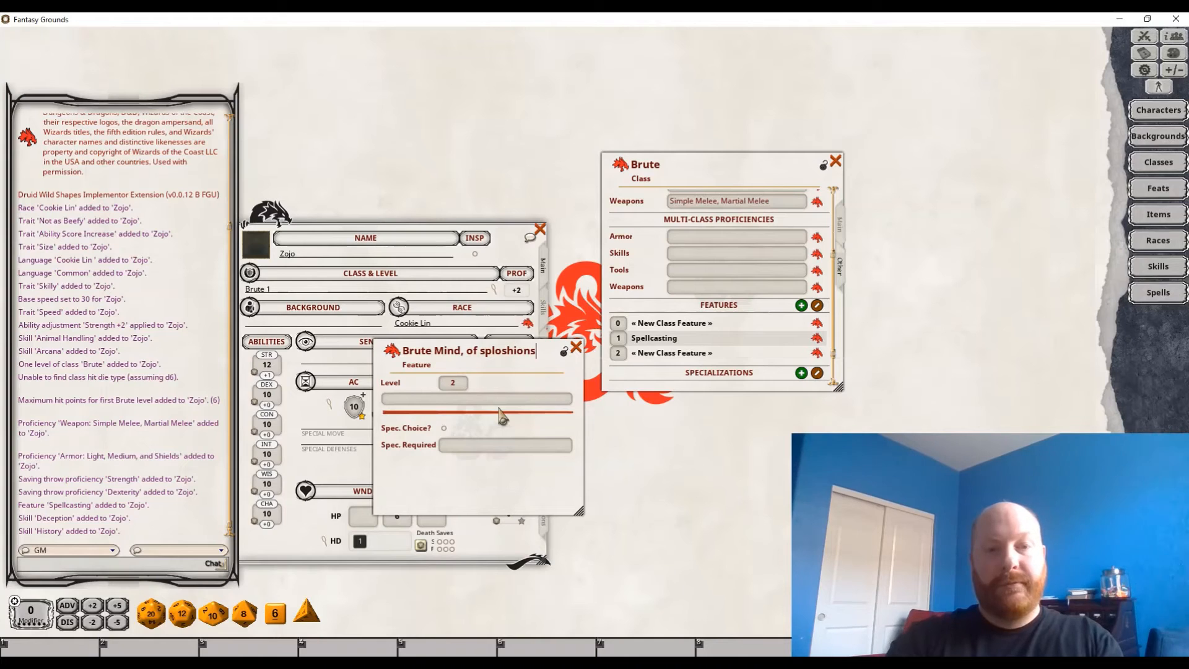
# Set the other new Brute class feature to level 2 and name it "Brute Force, of will"
pyautogui.click(816, 323)
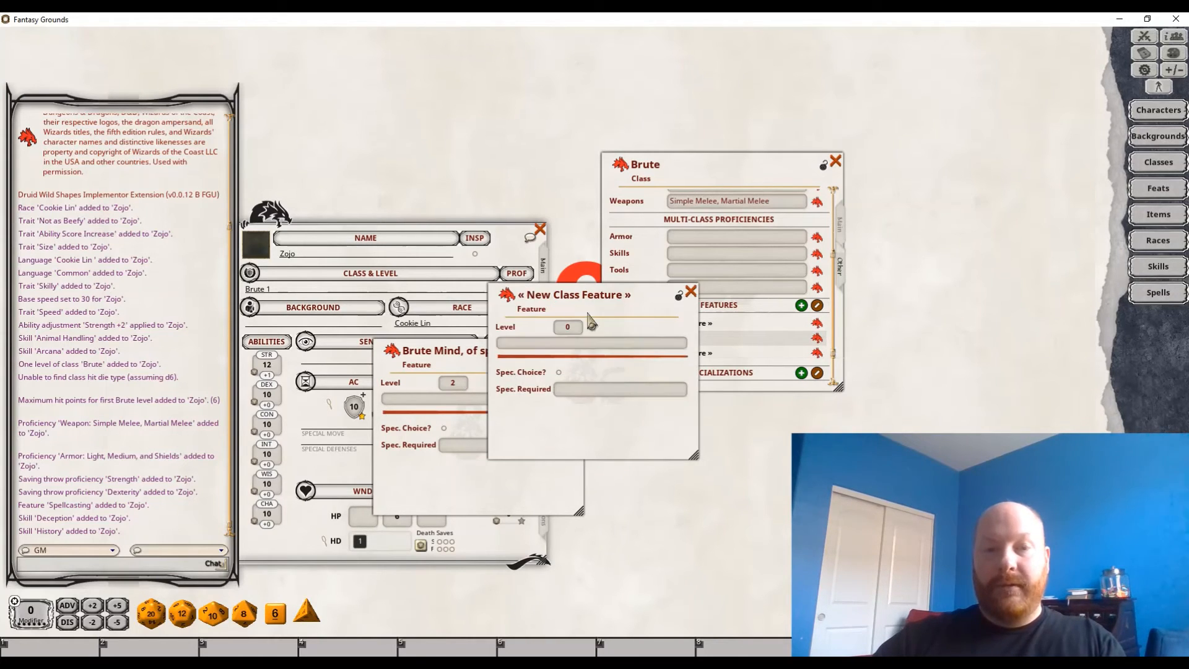
pyautogui.click(567, 327)
pyautogui.write('2')
pyautogui.moveTo(490, 320); pyautogui.dragTo(590, 366)
pyautogui.click(653, 345)
pyautogui.write('Bru')
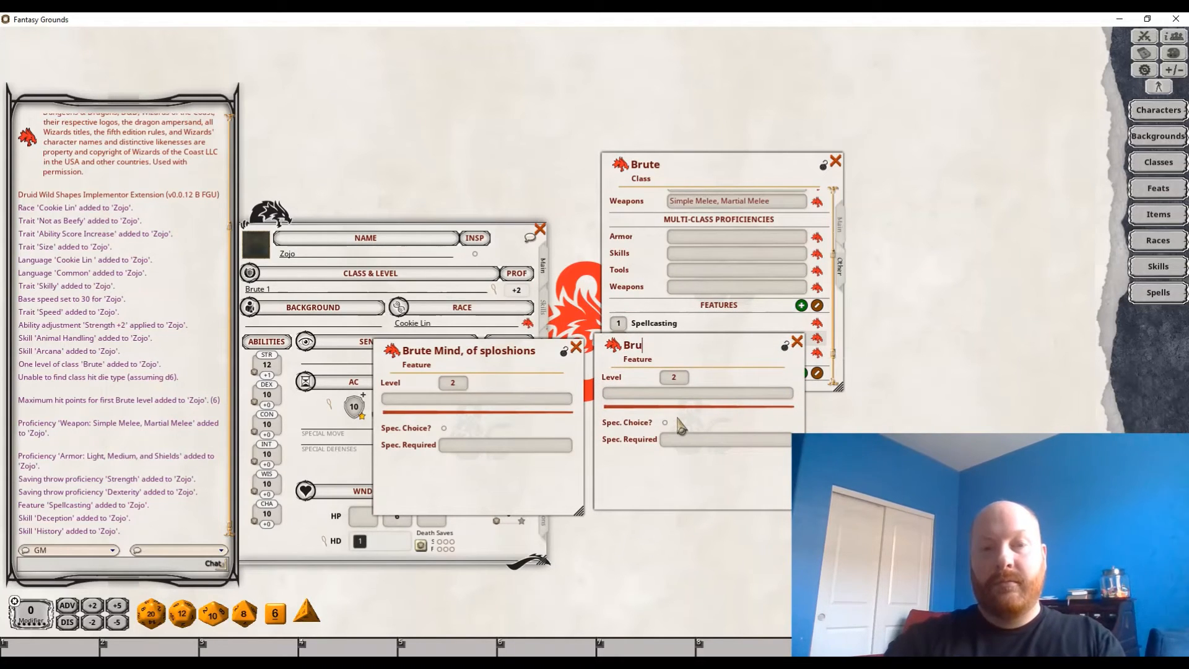
pyautogui.write('te Force, of will')
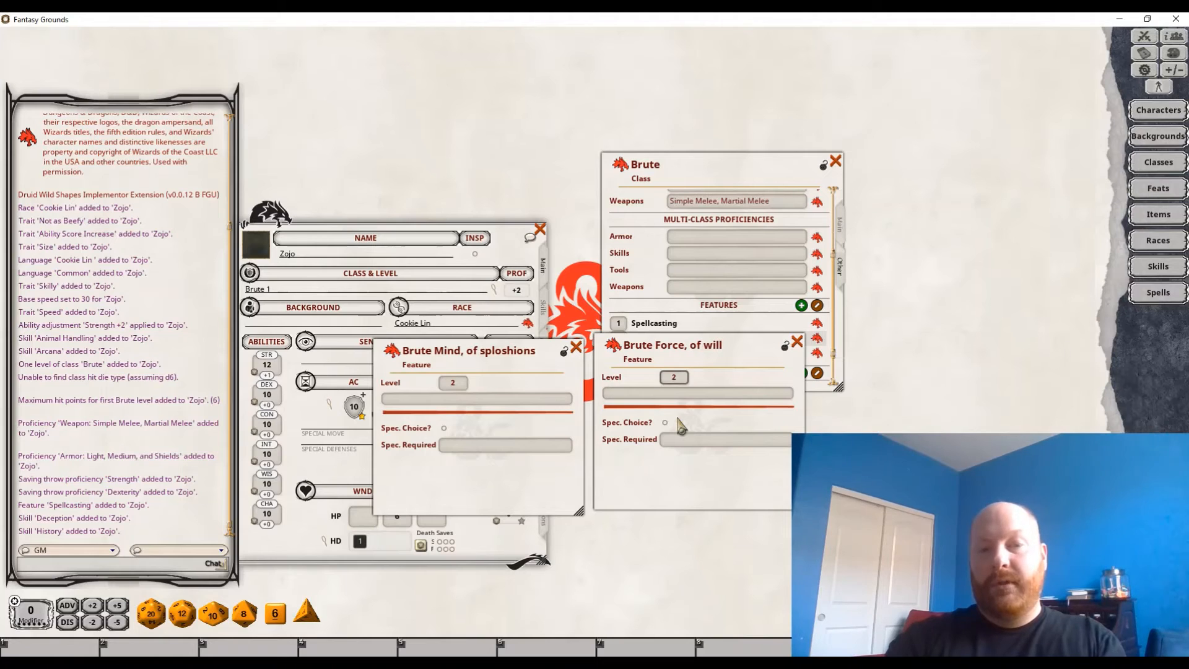
pyautogui.press('Tab')
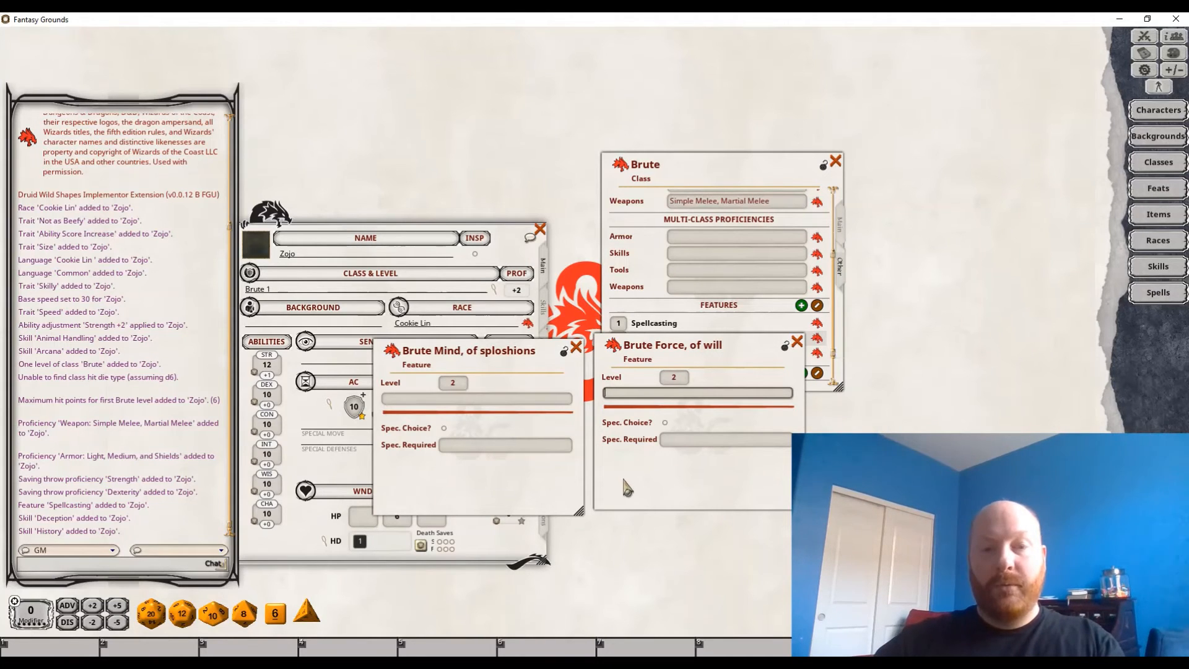
# Require the Brute Mind specialization for "Brute Mind, of sploshions" and Brute Force for "Brute Force, of will", keeping both records clear of the class record
pyautogui.moveTo(620, 474)
pyautogui.mouseDown()
pyautogui.moveTo(627, 486)
pyautogui.moveTo(621, 474)
pyautogui.mouseUp()
pyautogui.click(514, 444)
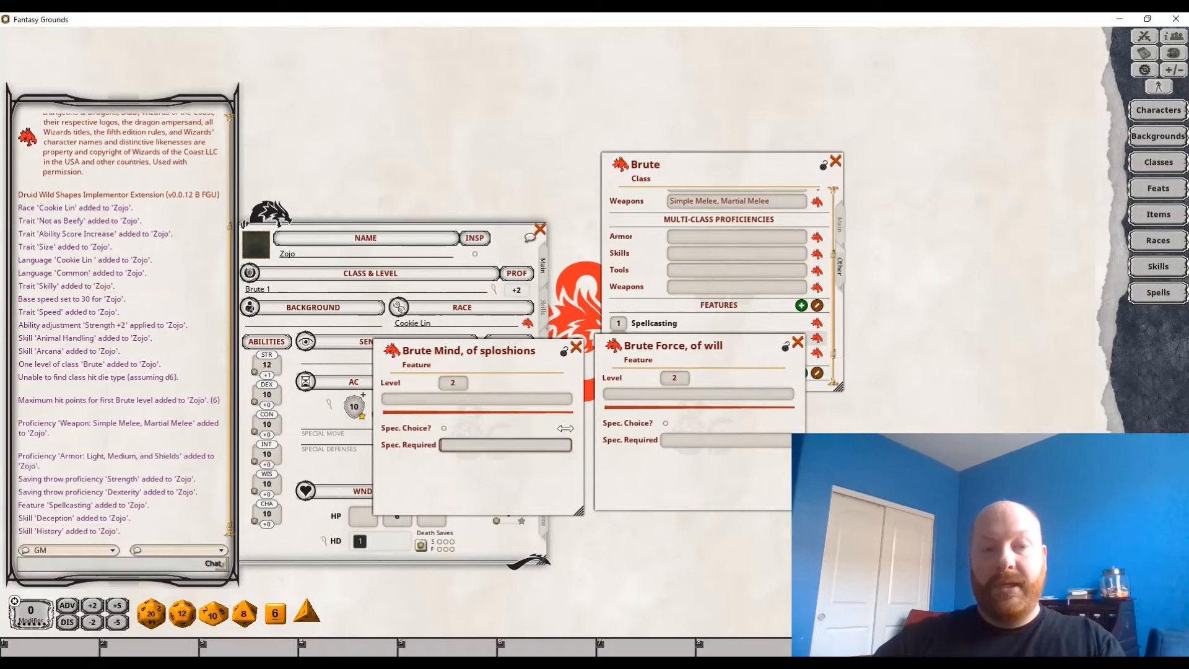
pyautogui.write('Brute Mind')
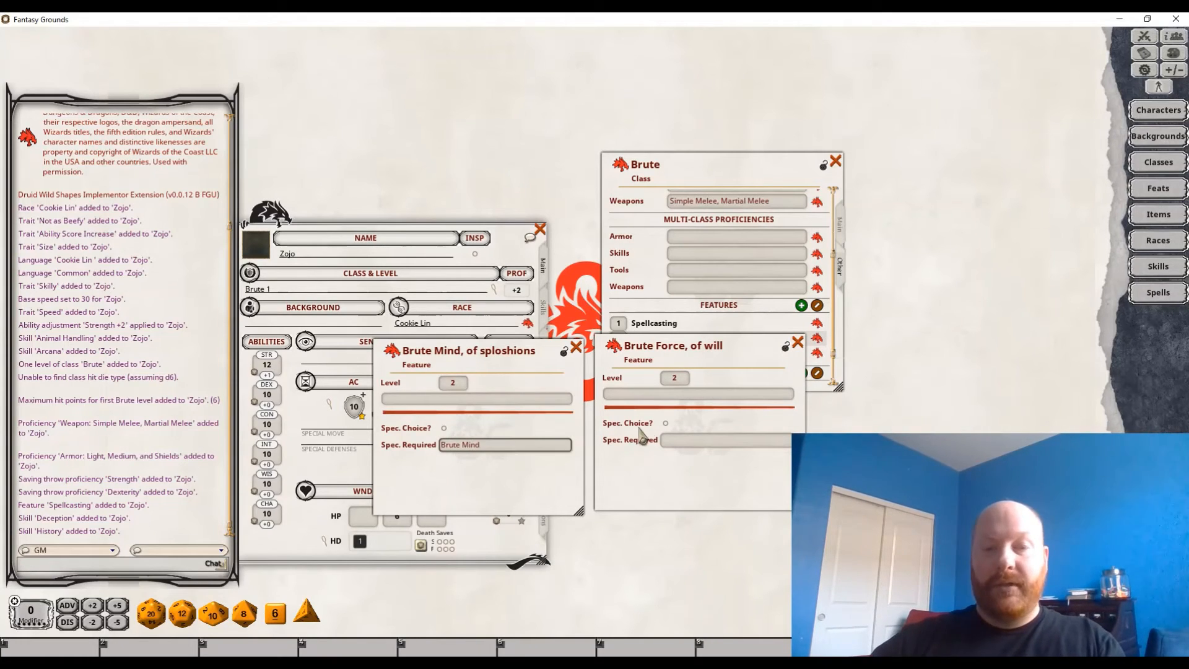
pyautogui.click(681, 440)
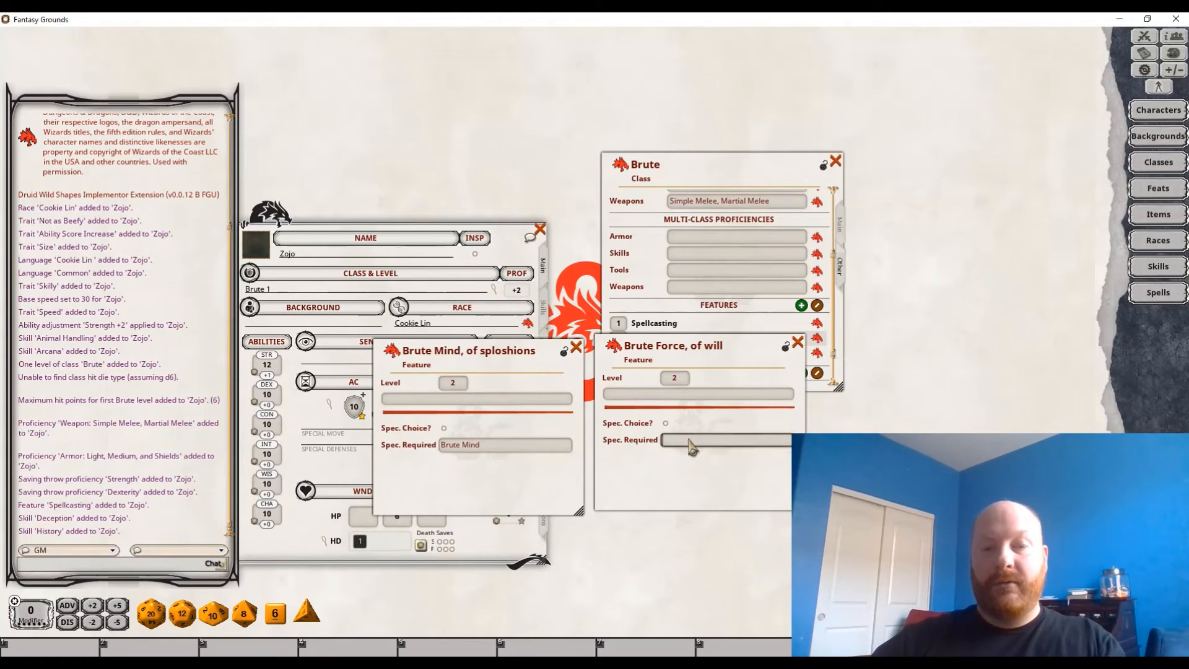
pyautogui.write('Brut')
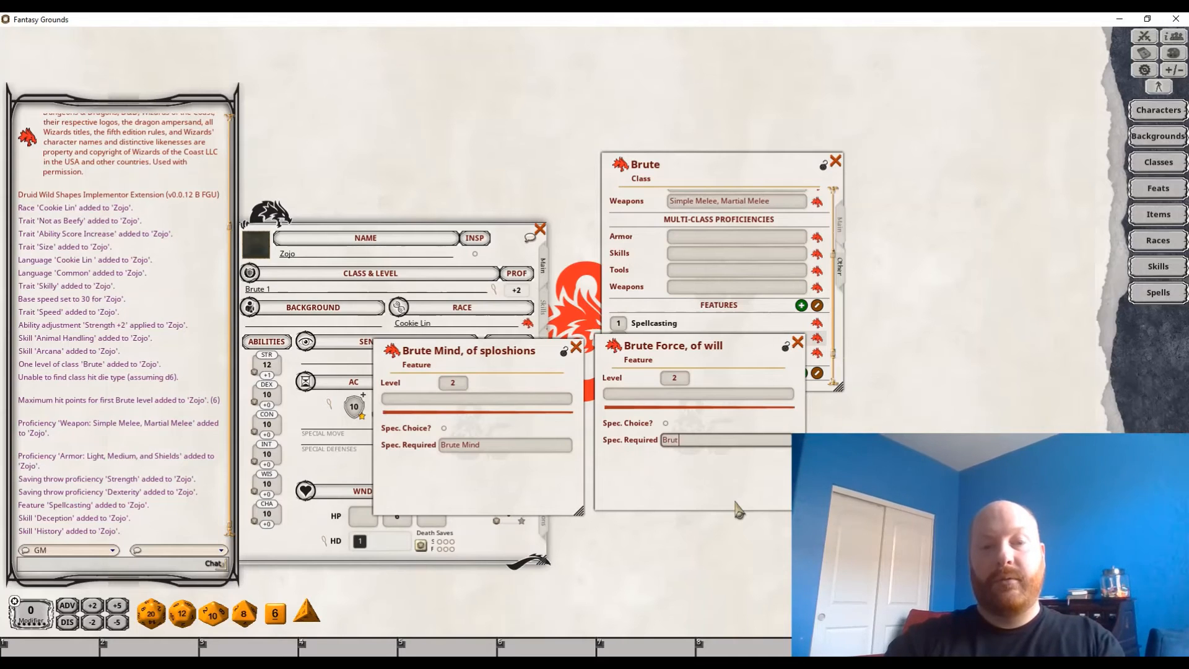
pyautogui.write('e Force')
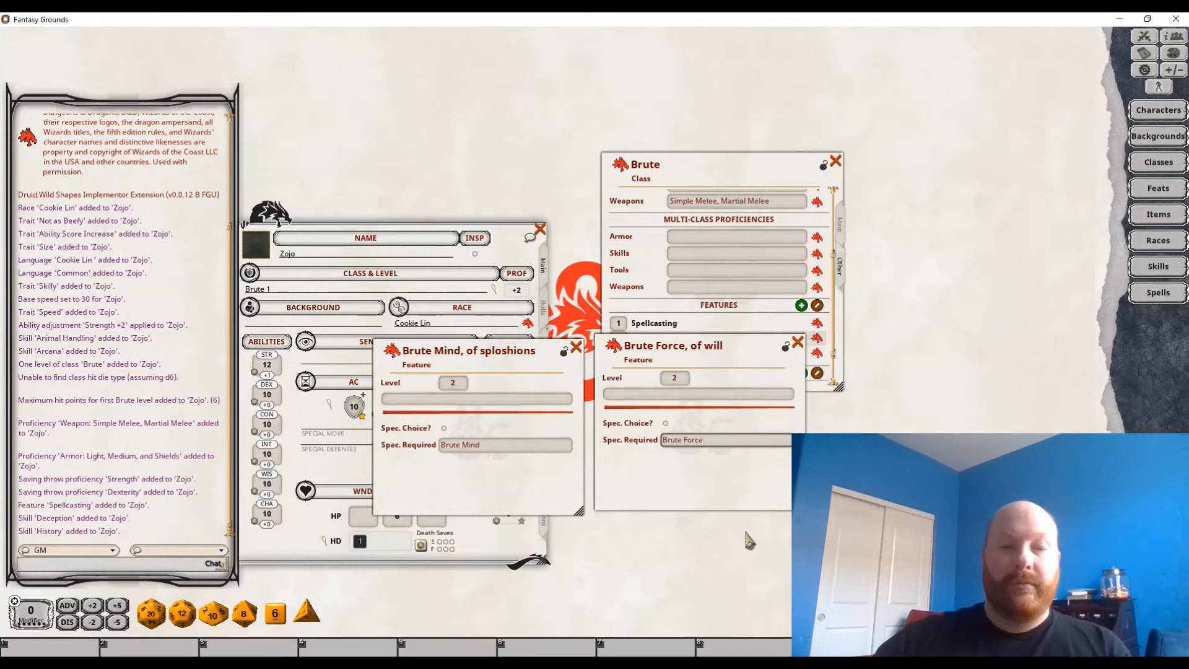
pyautogui.moveTo(691, 480); pyautogui.dragTo(731, 544)
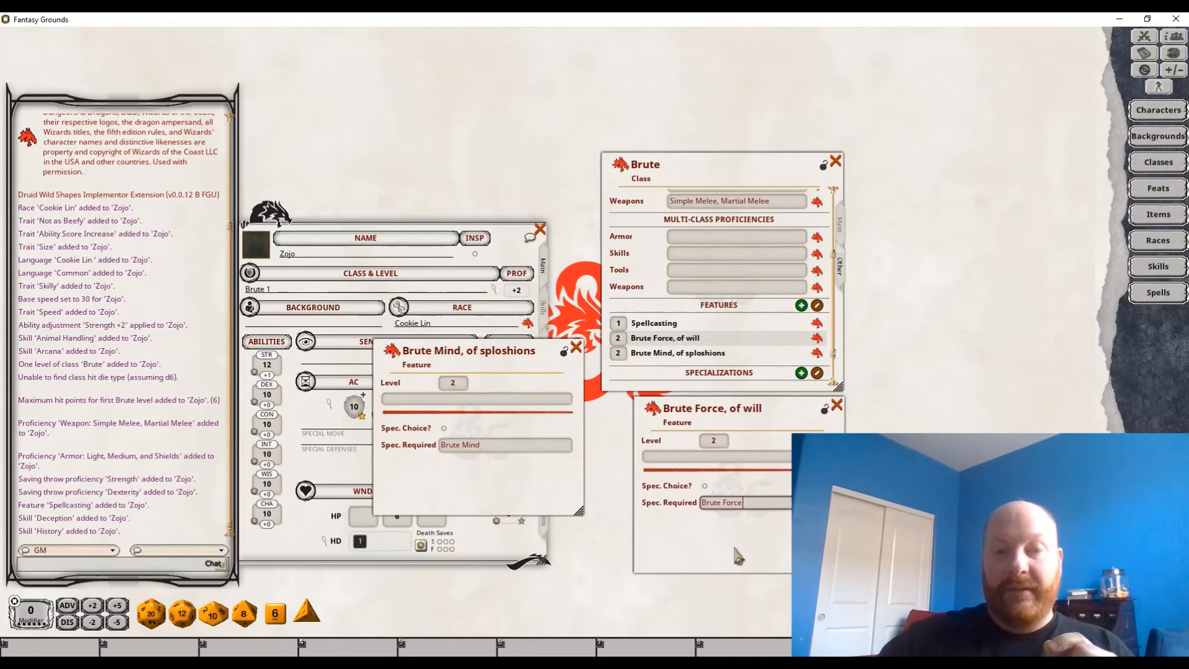
pyautogui.moveTo(540, 505); pyautogui.dragTo(567, 549)
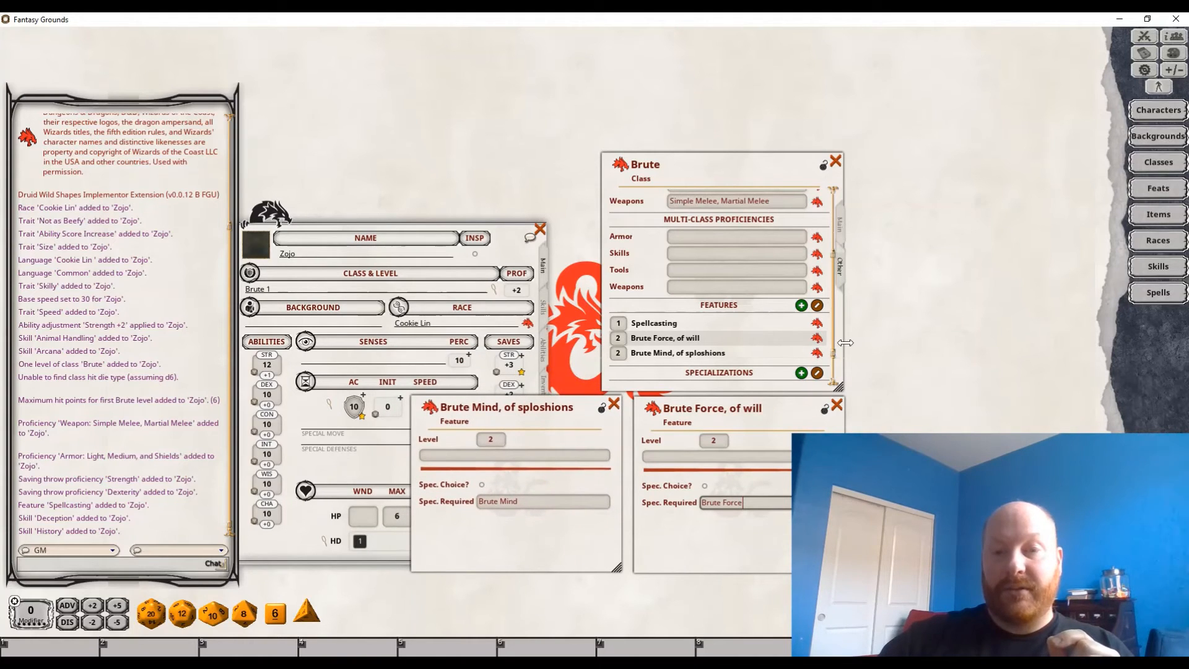
# Add a level 2 Brute class feature named "Brute Specatialization", mark it as the specialization choice, then lock and close its record
pyautogui.click(800, 305)
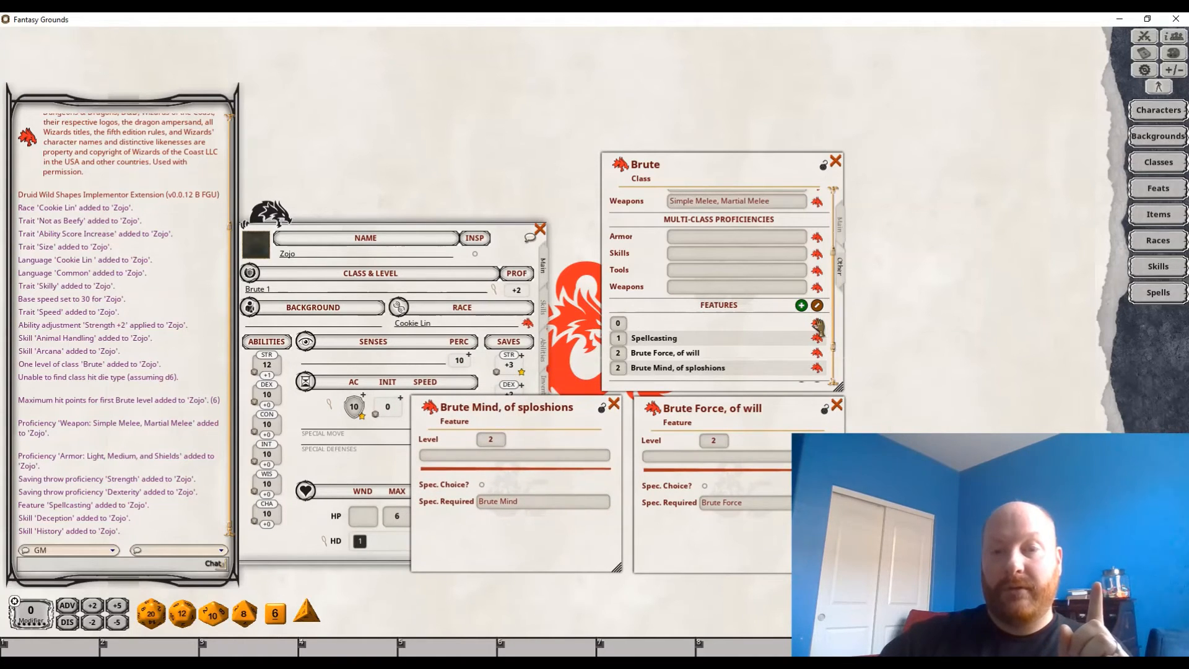
pyautogui.click(817, 327)
pyautogui.click(540, 296)
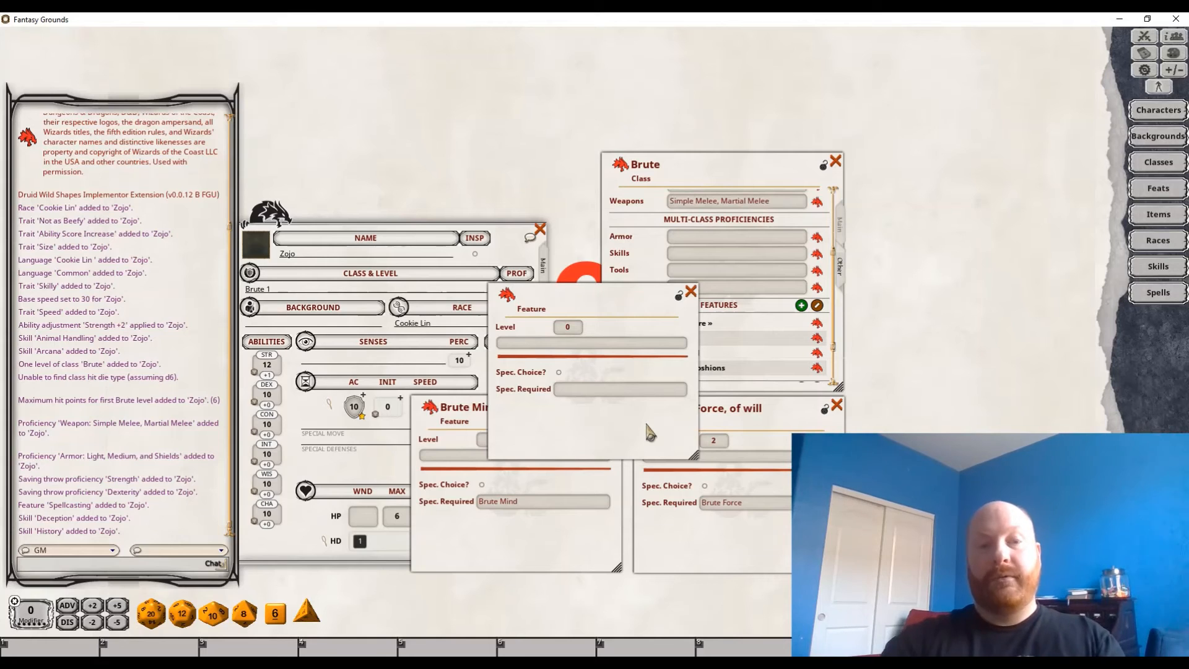
pyautogui.write('Brute')
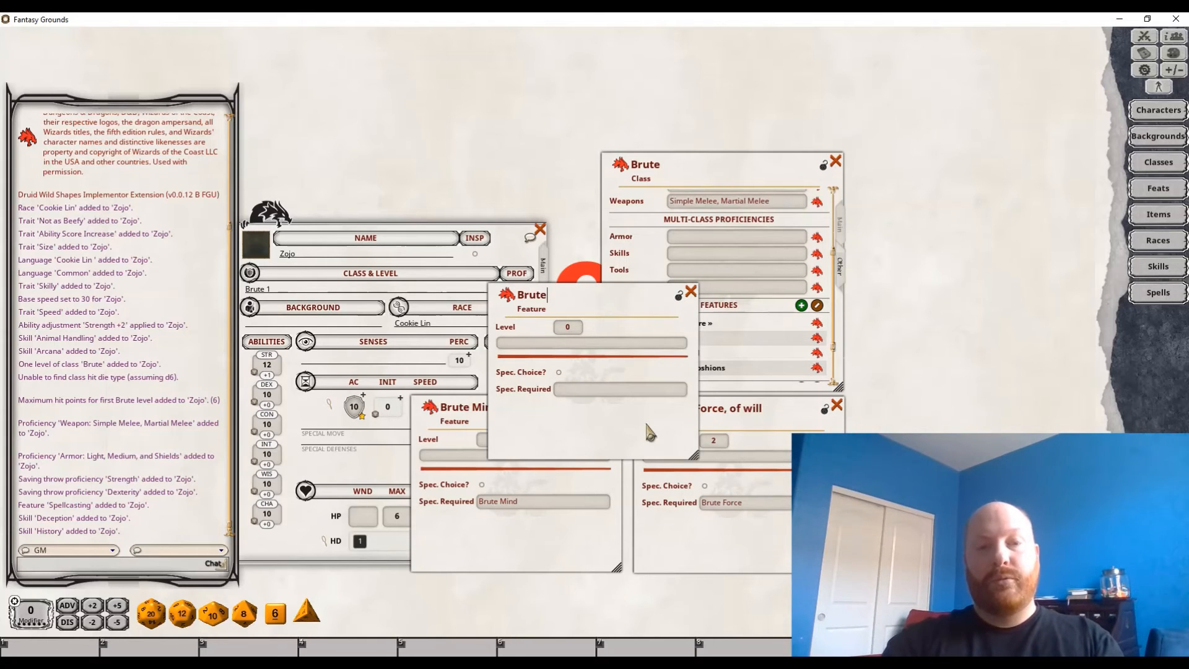
pyautogui.write(' Speca')
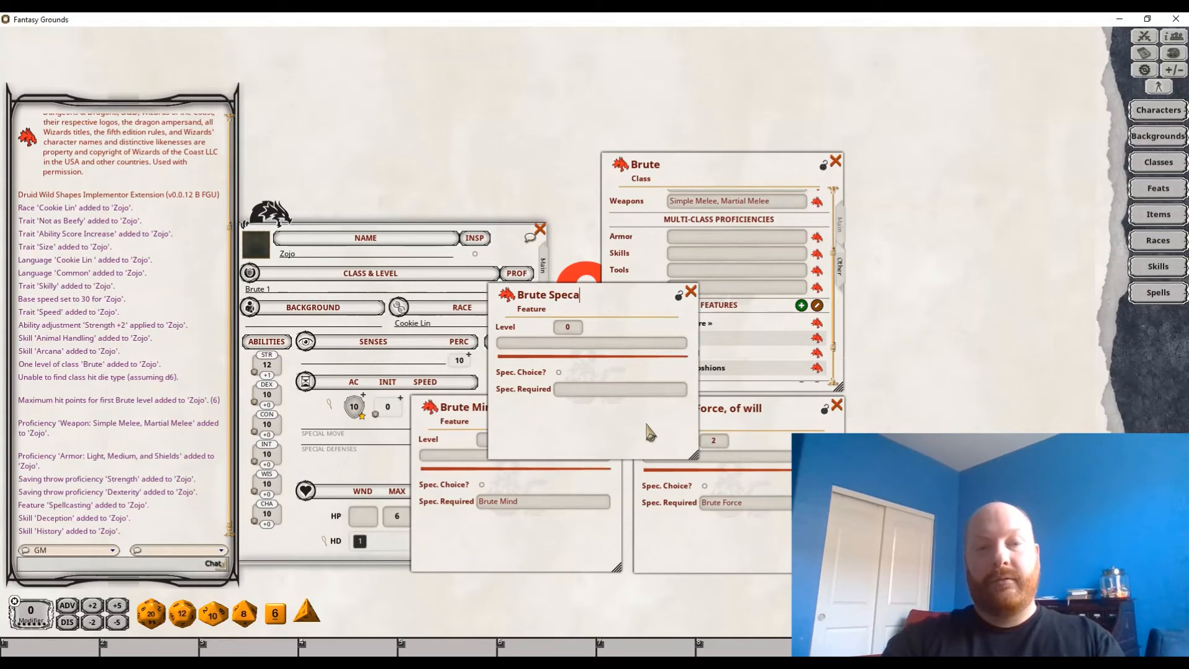
pyautogui.write('tialization')
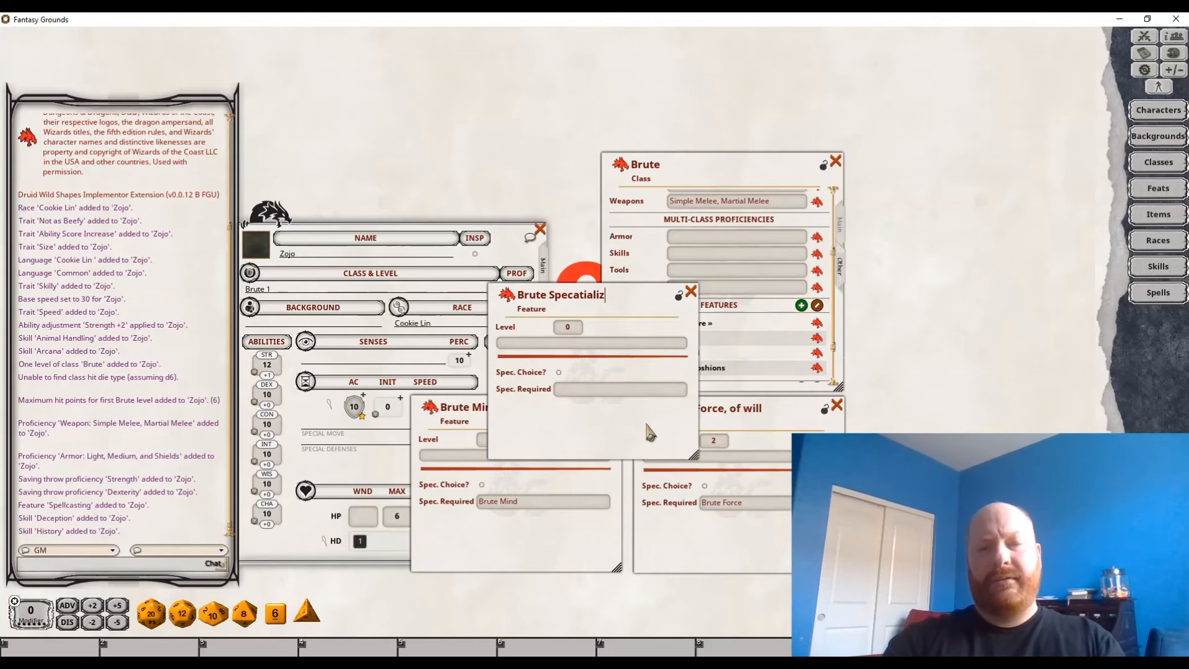
pyautogui.press('Tab')
pyautogui.write('2')
pyautogui.press('Tab')
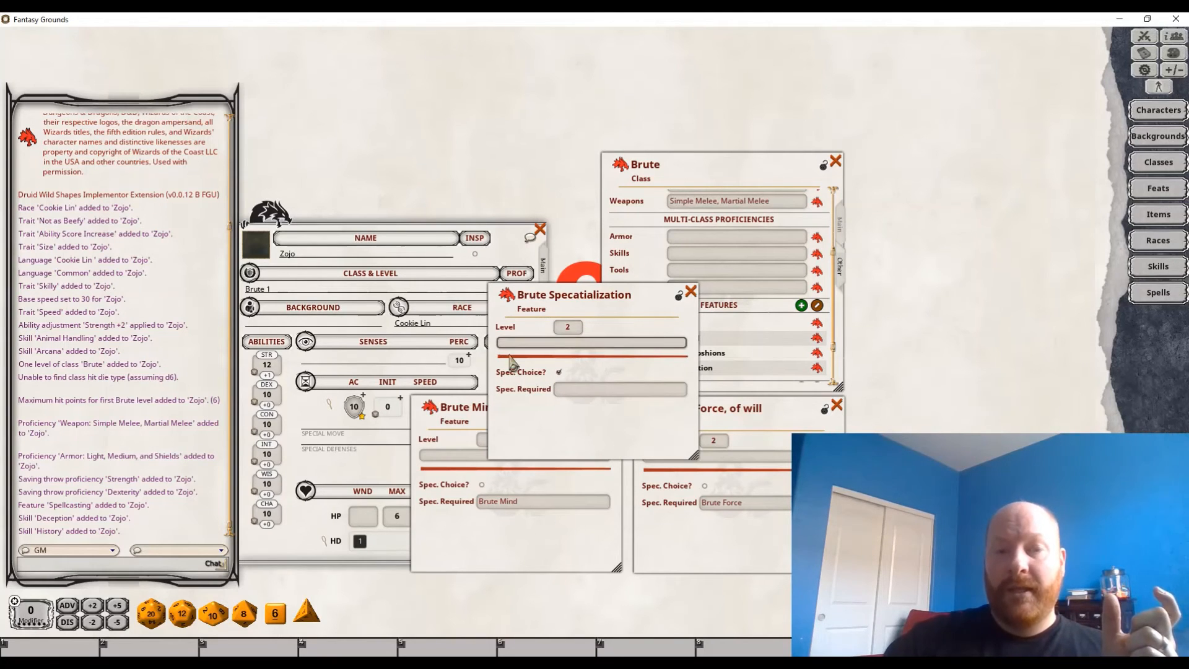
pyautogui.click(690, 291)
pyautogui.scroll(-3, 763, 321)
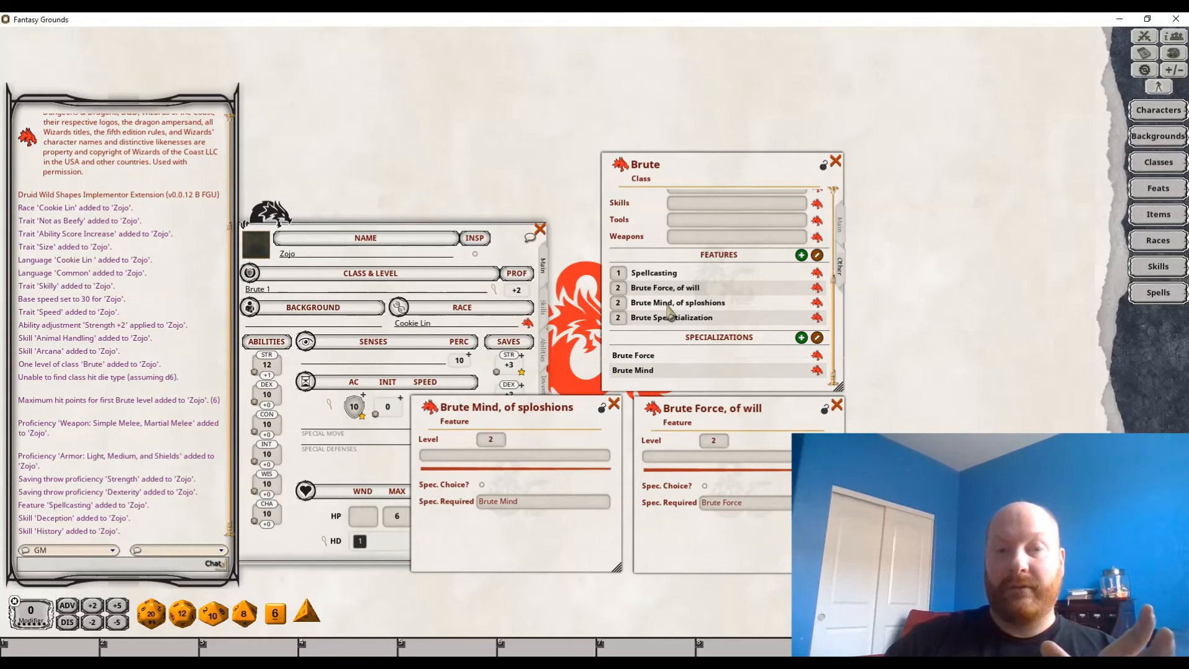
pyautogui.click(817, 318)
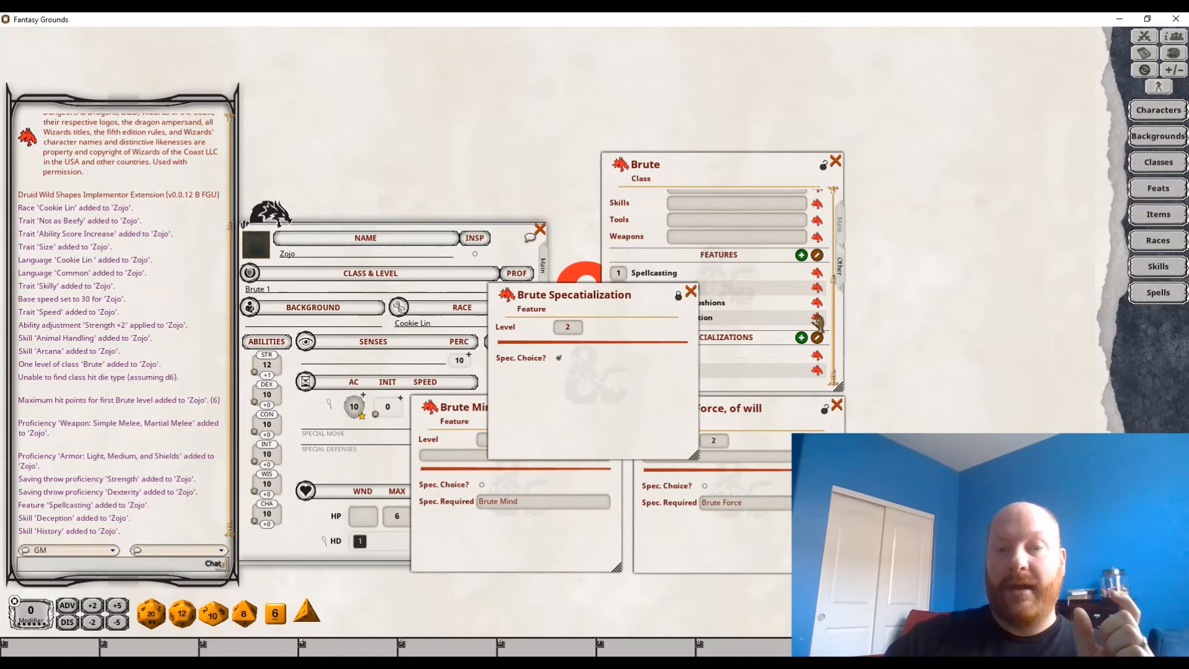
pyautogui.click(691, 293)
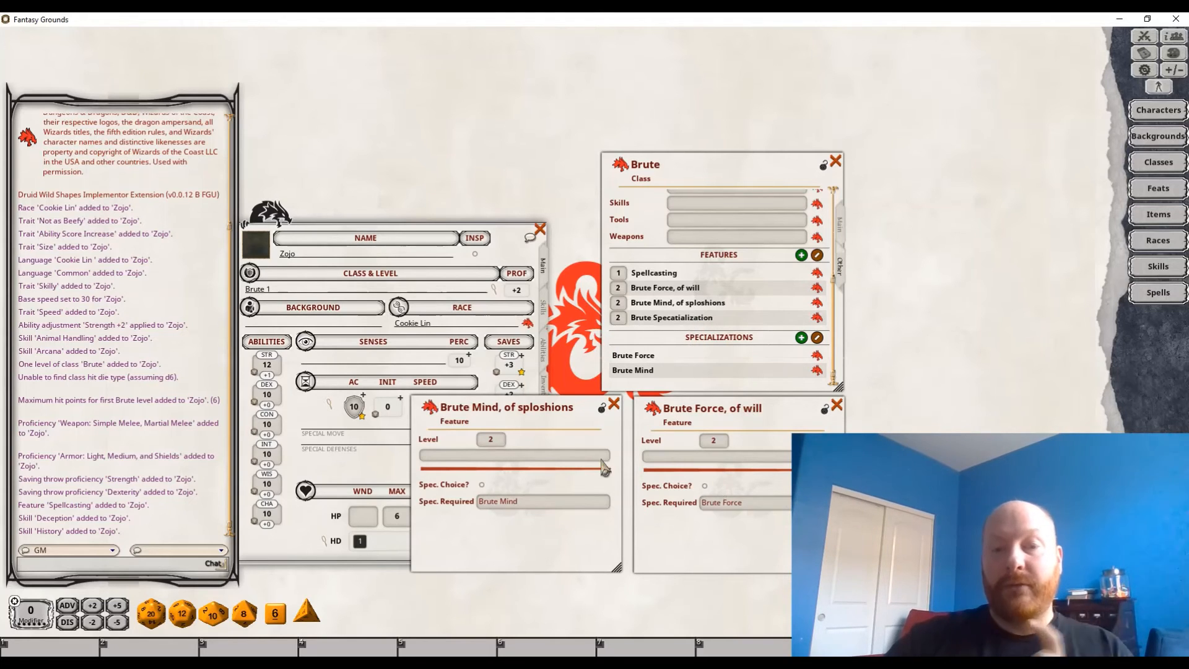
# Describe "Brute Force, of will" as a melee spell attack with Constitution save: 3d6 bludgeoning and prone on failure, half damage without prone on success
pyautogui.click(767, 456)
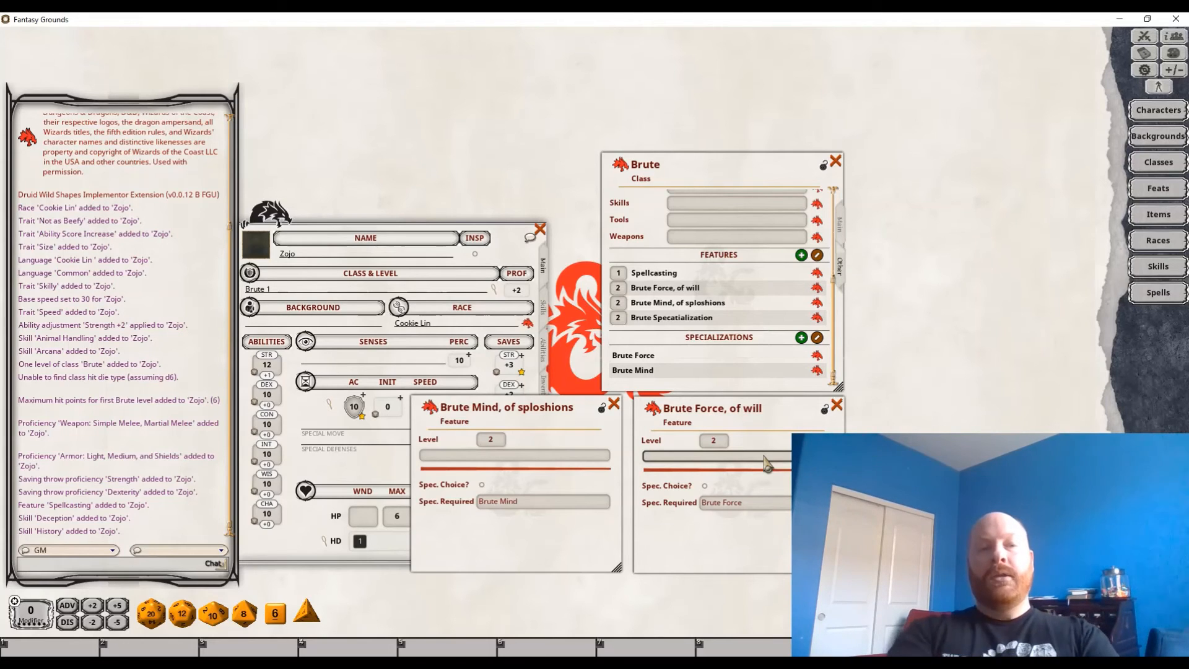
pyautogui.write('Ma')
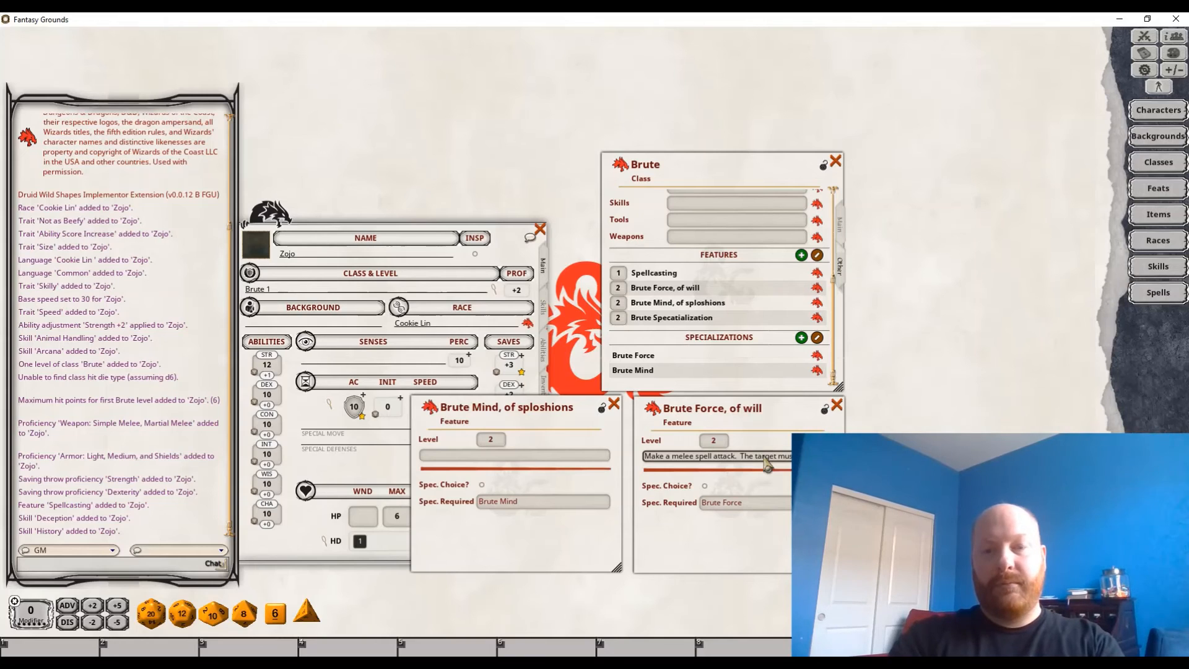
pyautogui.press('Return')
pyautogui.write('Constitution saving throw')
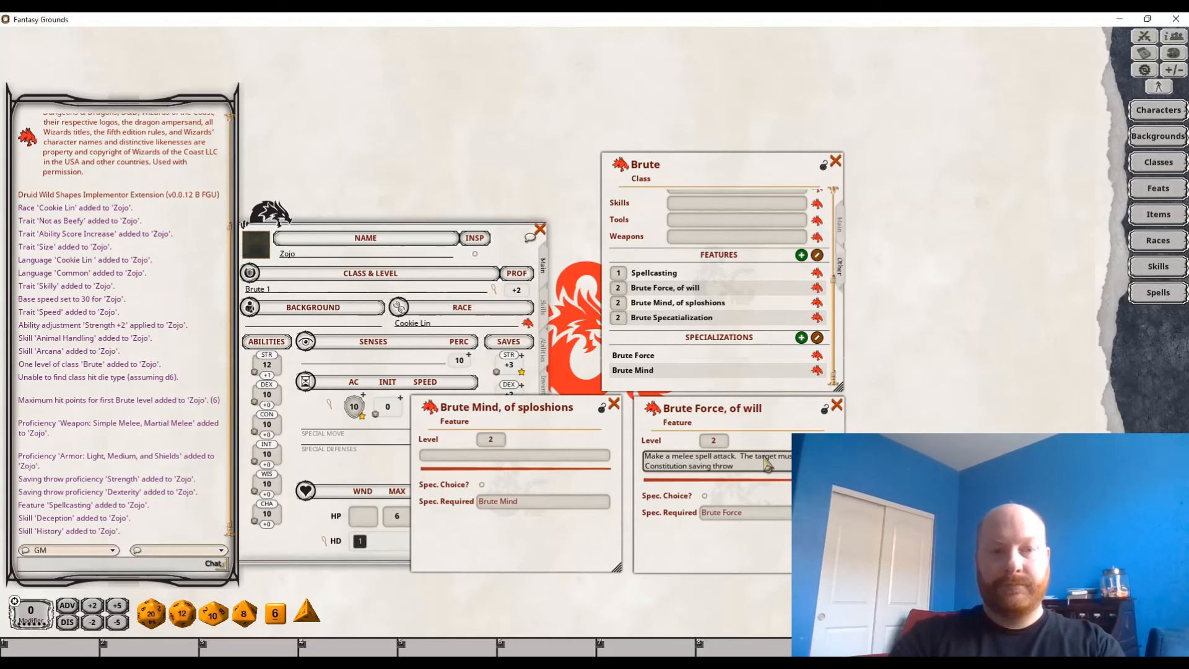
pyautogui.write(' Target takes 3d')
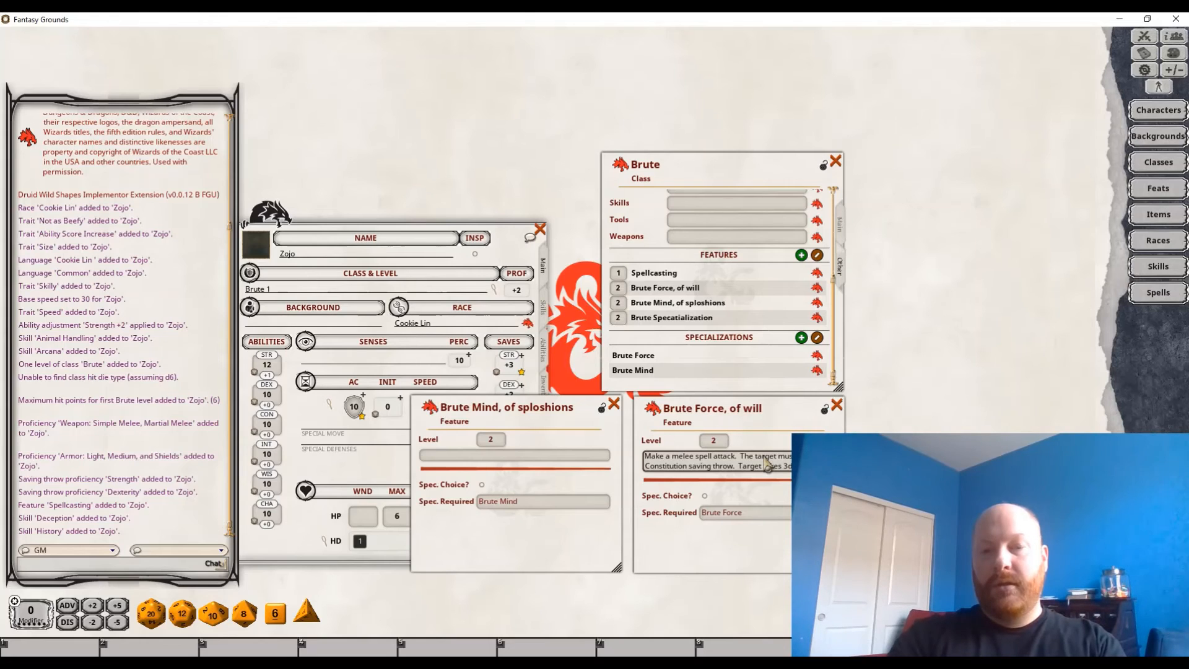
pyautogui.write('bludgeoning damage and falls prone on a')
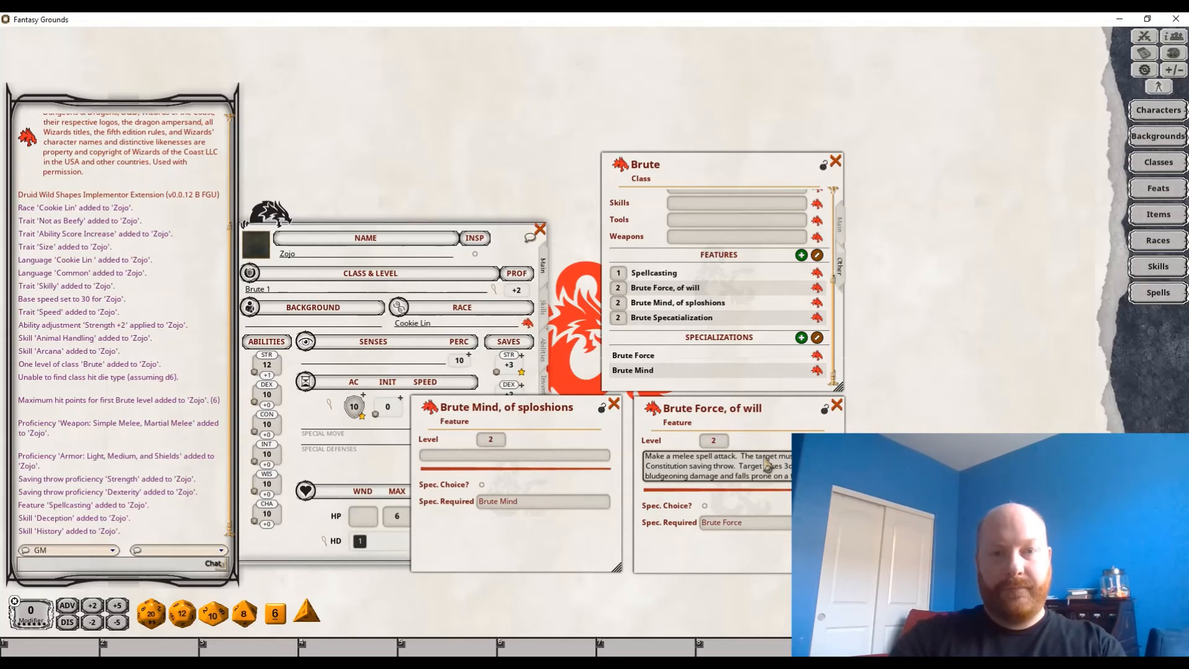
pyautogui.write('or')
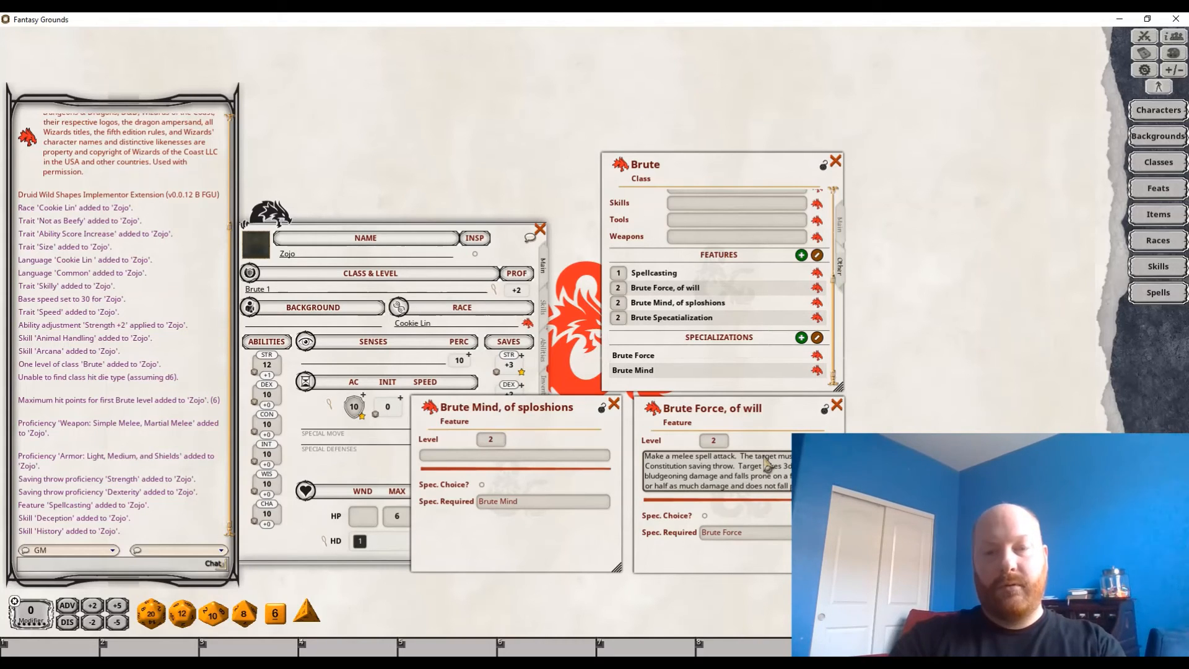
pyautogui.write('success.')
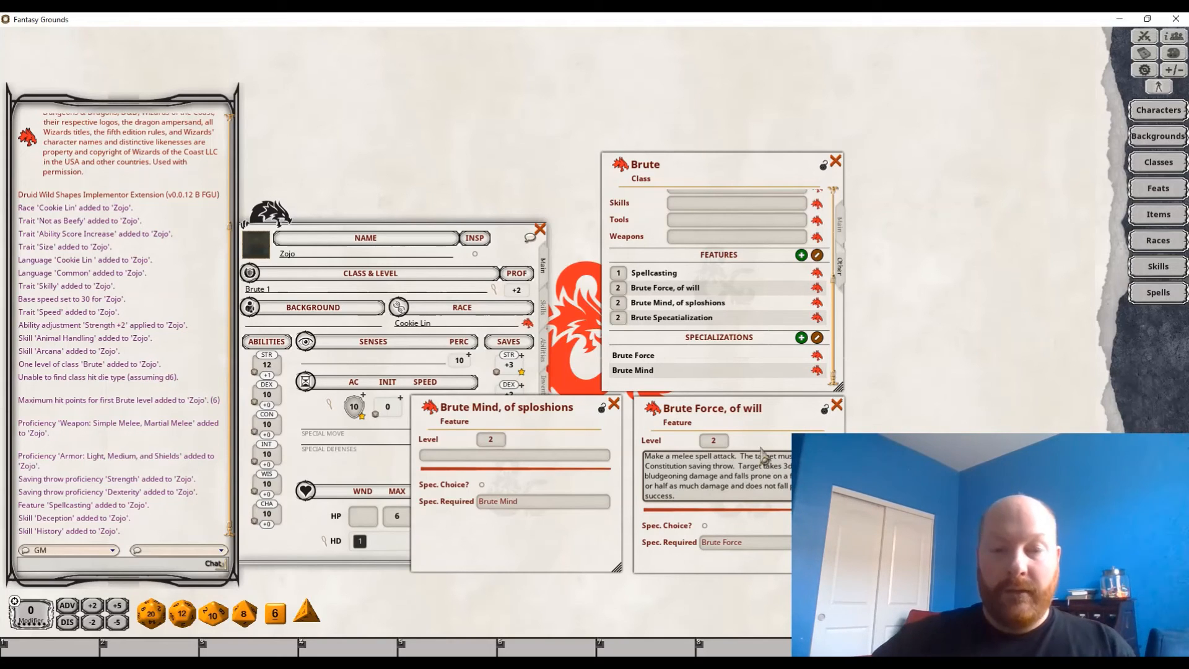
# Lock the "Brute Force, of will" feature and close it along with the "Brute Mind, of sploshions" record
pyautogui.click(824, 410)
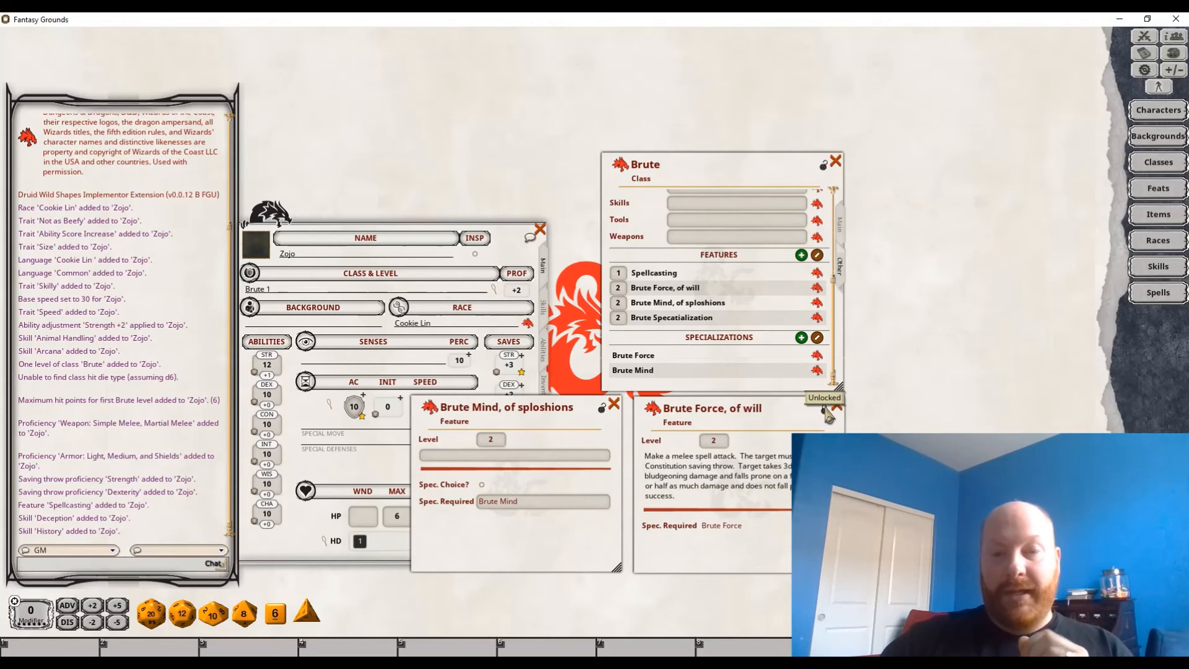
pyautogui.click(614, 404)
pyautogui.click(837, 406)
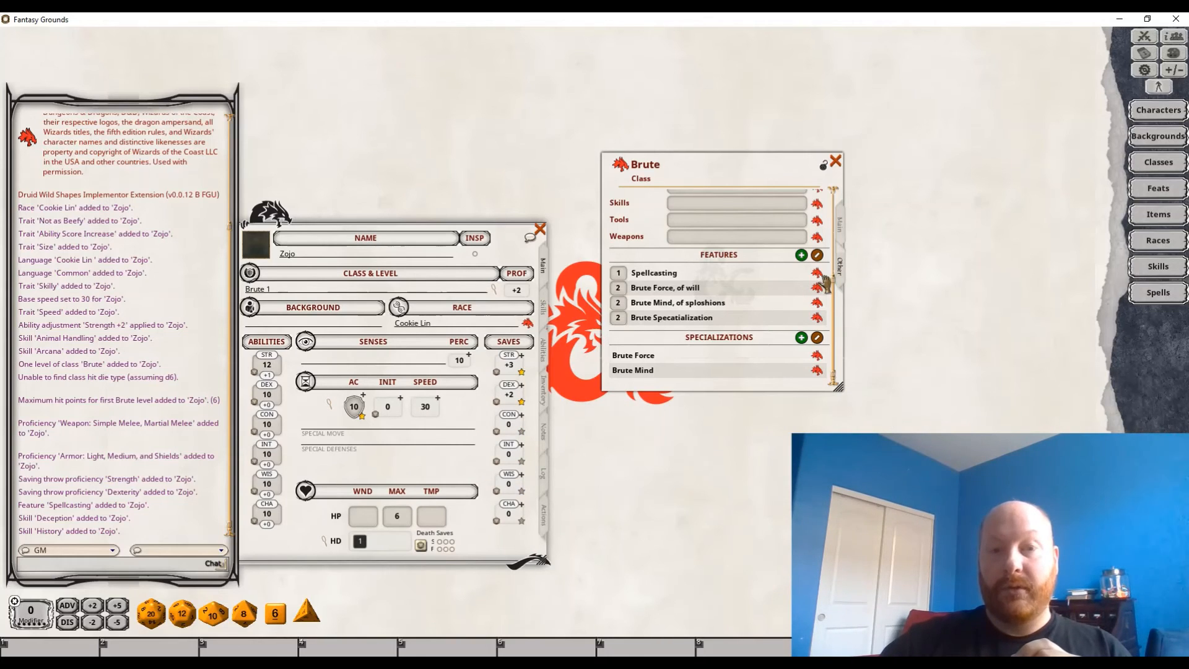
# Add a second level of the Brute class to Zojo and choose Brute Force as the specialization
pyautogui.moveTo(621, 167); pyautogui.dragTo(387, 313)
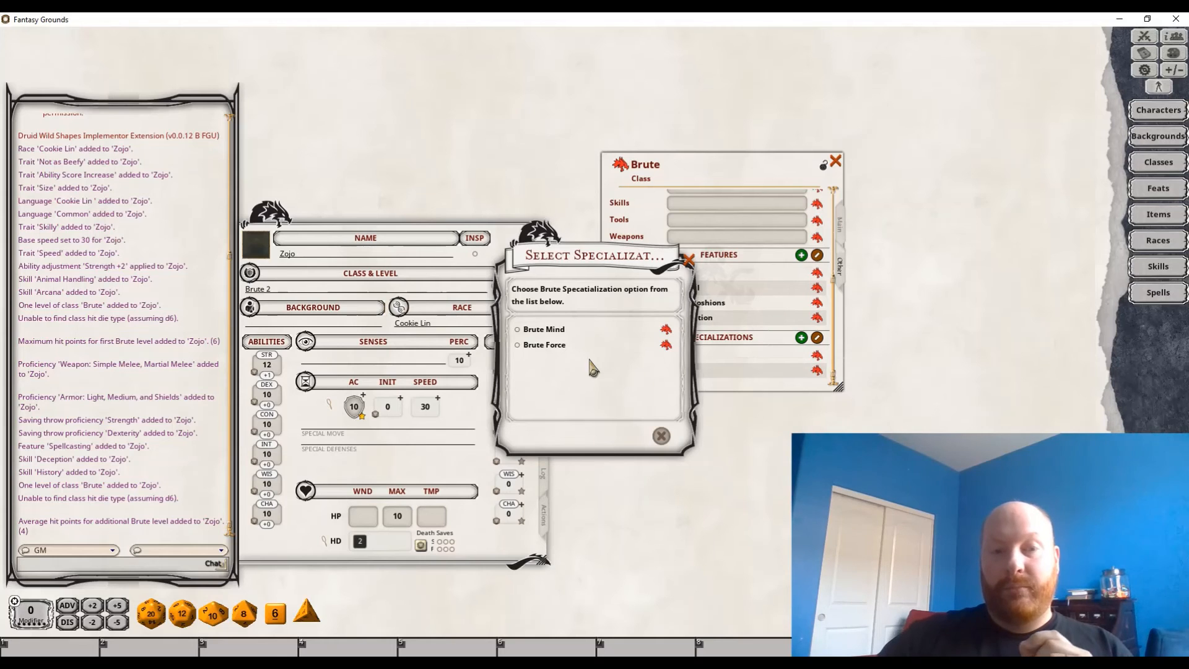
pyautogui.click(518, 345)
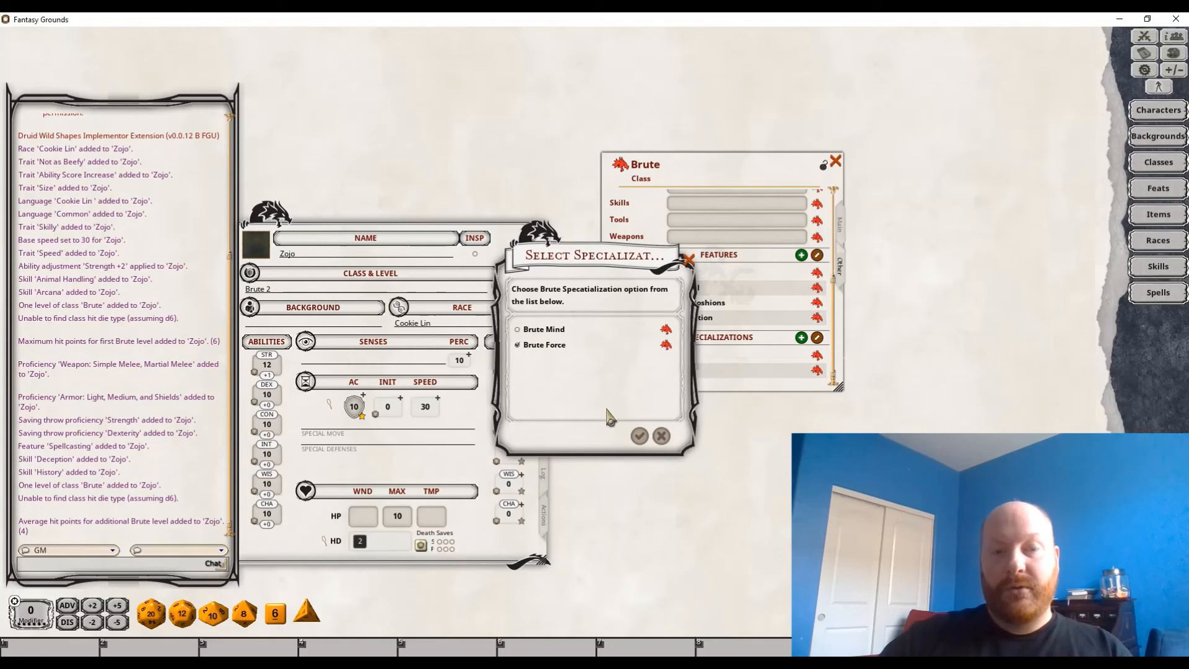
pyautogui.click(639, 438)
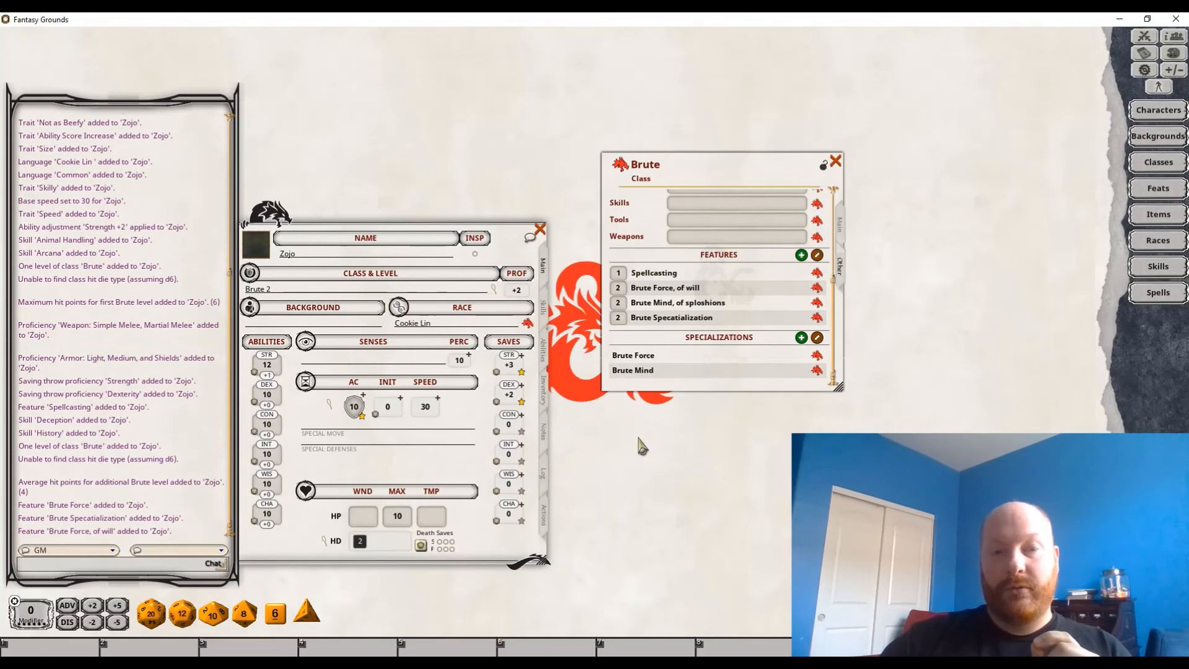
# Open "Brute Force, of will" from Zojo's abilities and add it as a power to the character's actions
pyautogui.click(543, 349)
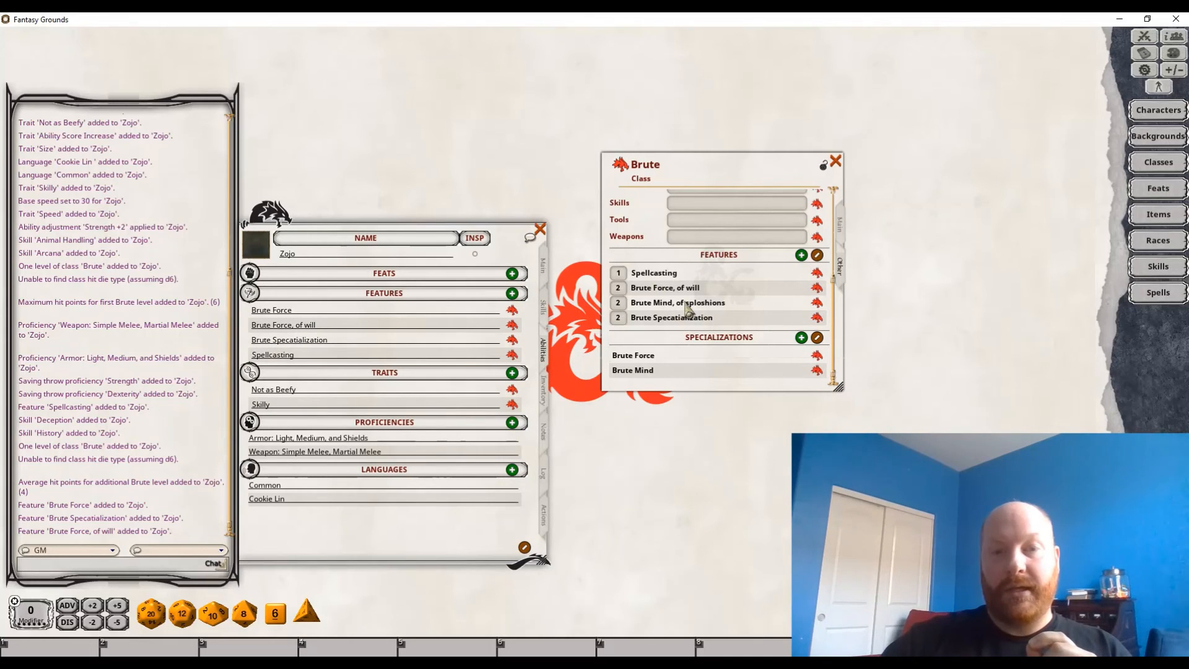
pyautogui.click(512, 324)
pyautogui.moveTo(574, 377); pyautogui.dragTo(754, 435)
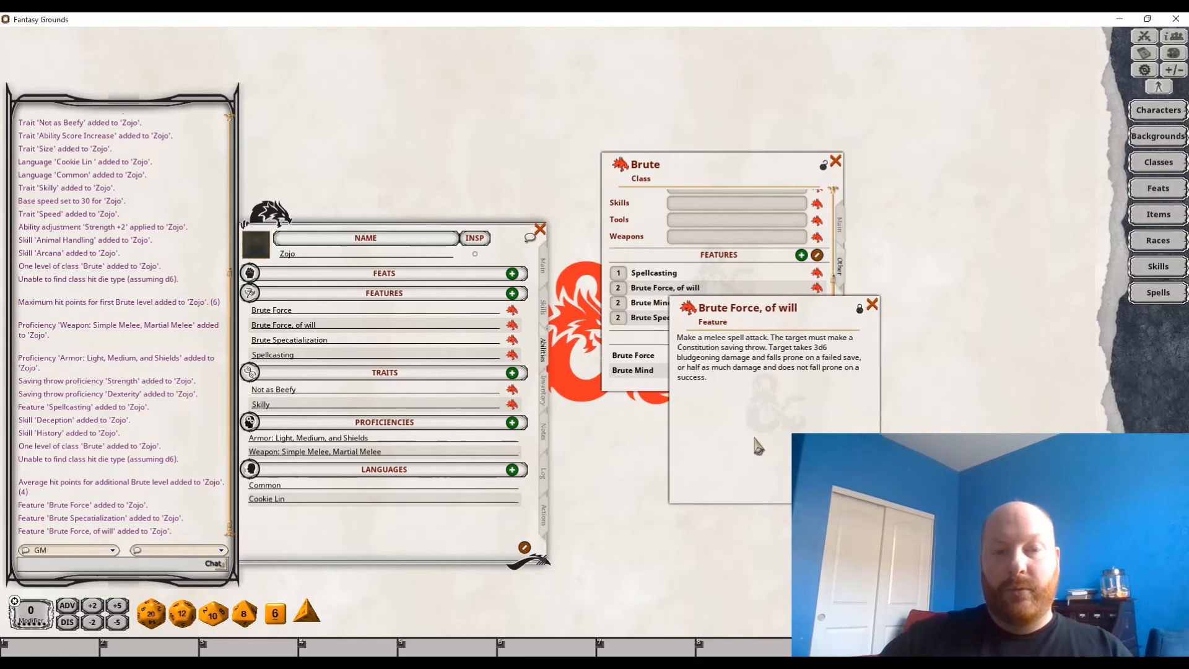
pyautogui.click(544, 520)
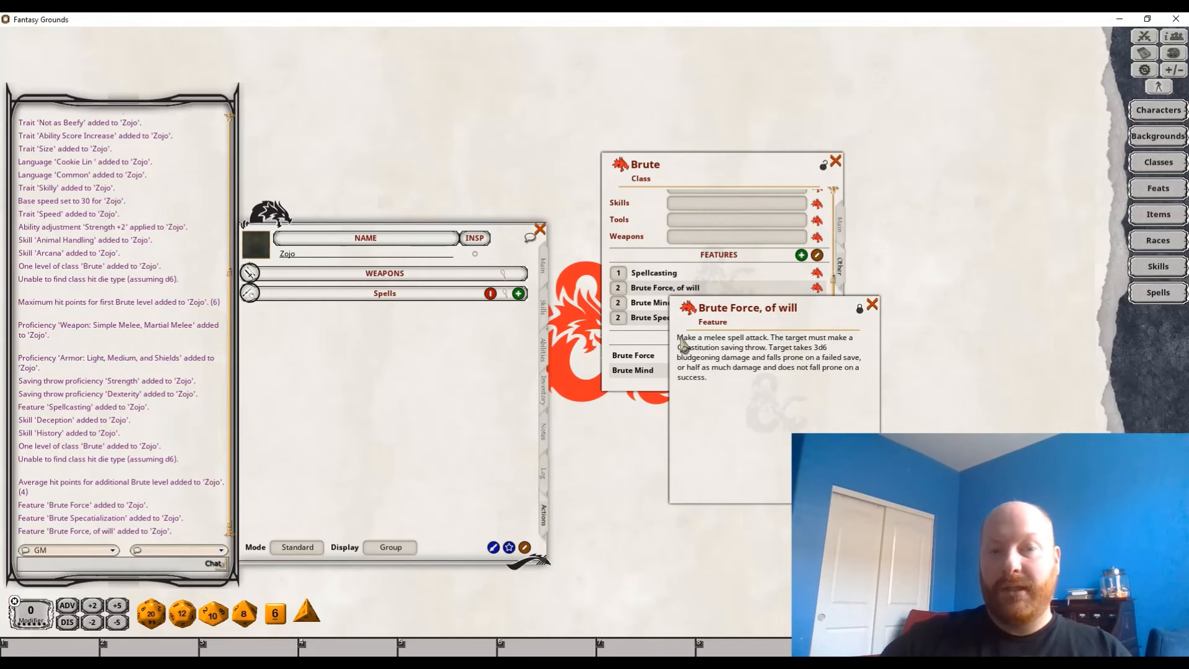
pyautogui.moveTo(686, 307); pyautogui.dragTo(369, 415)
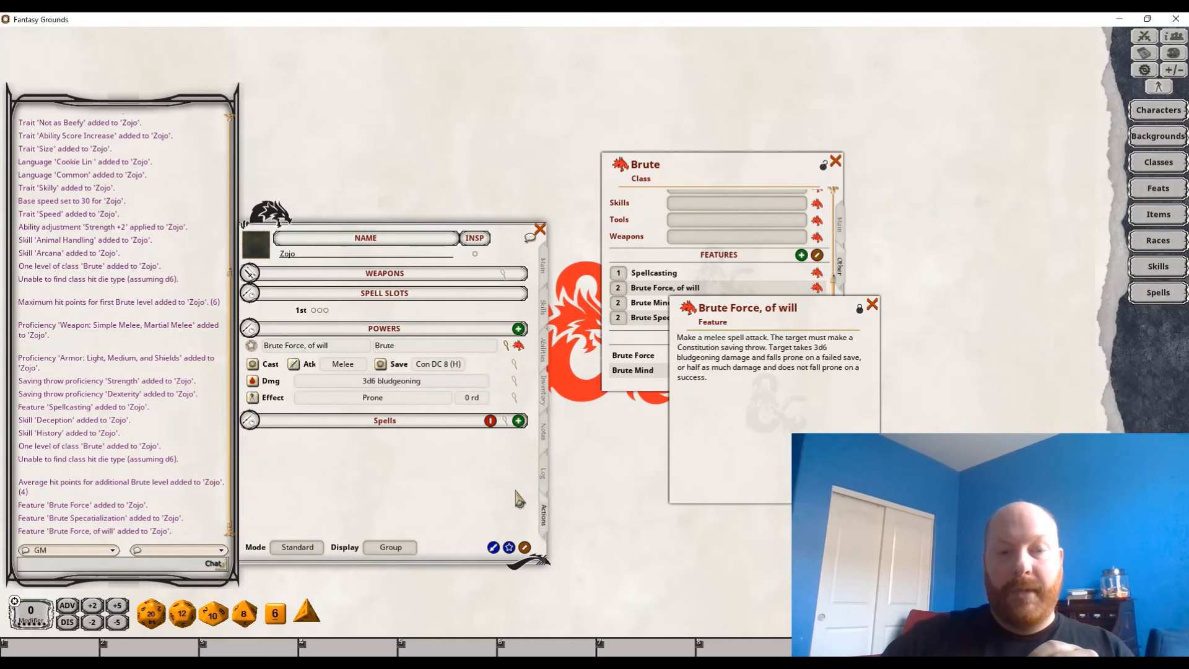
# Put the "Brute Force, of will" power in a Brute power group that uses Strength as its ability
pyautogui.click(440, 382)
pyautogui.click(509, 332)
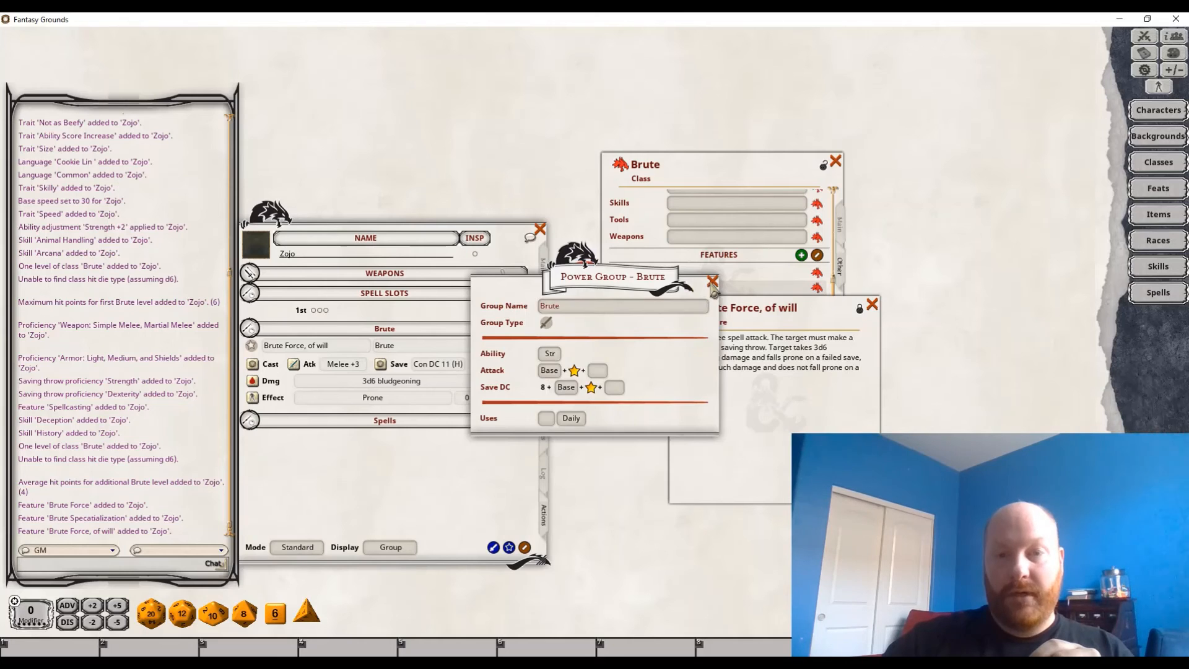
pyautogui.click(712, 281)
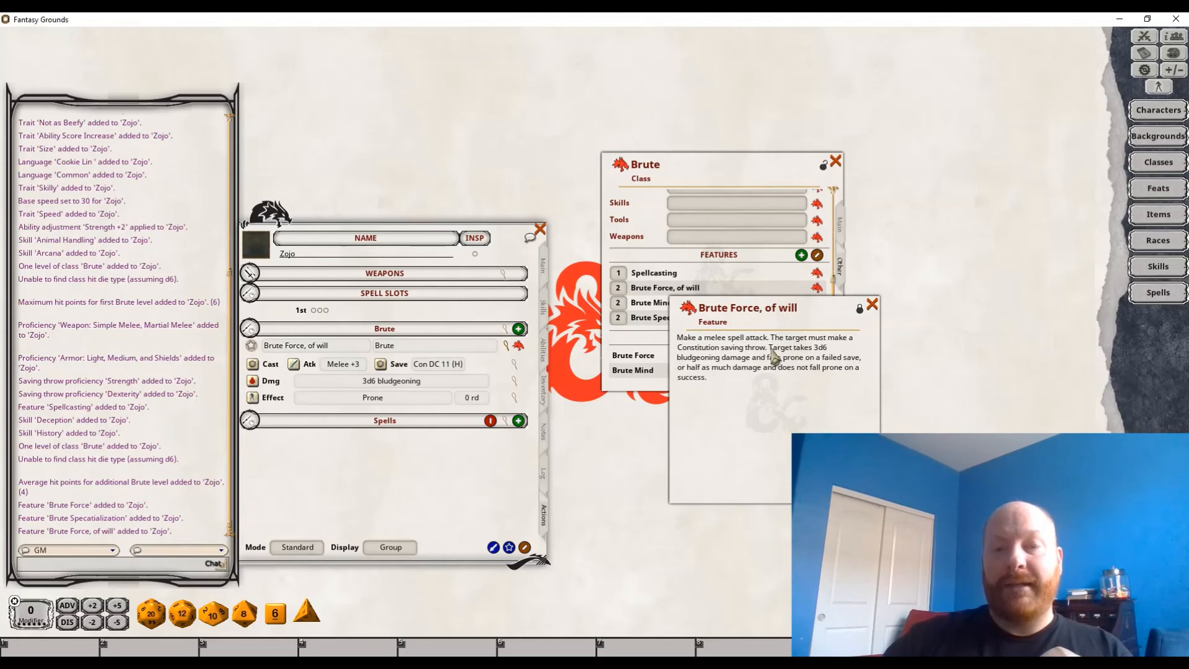
# Review the attack, save and on-save damage settings of Zojo's "Brute Force, of will" power
pyautogui.moveTo(770, 349); pyautogui.dragTo(764, 357)
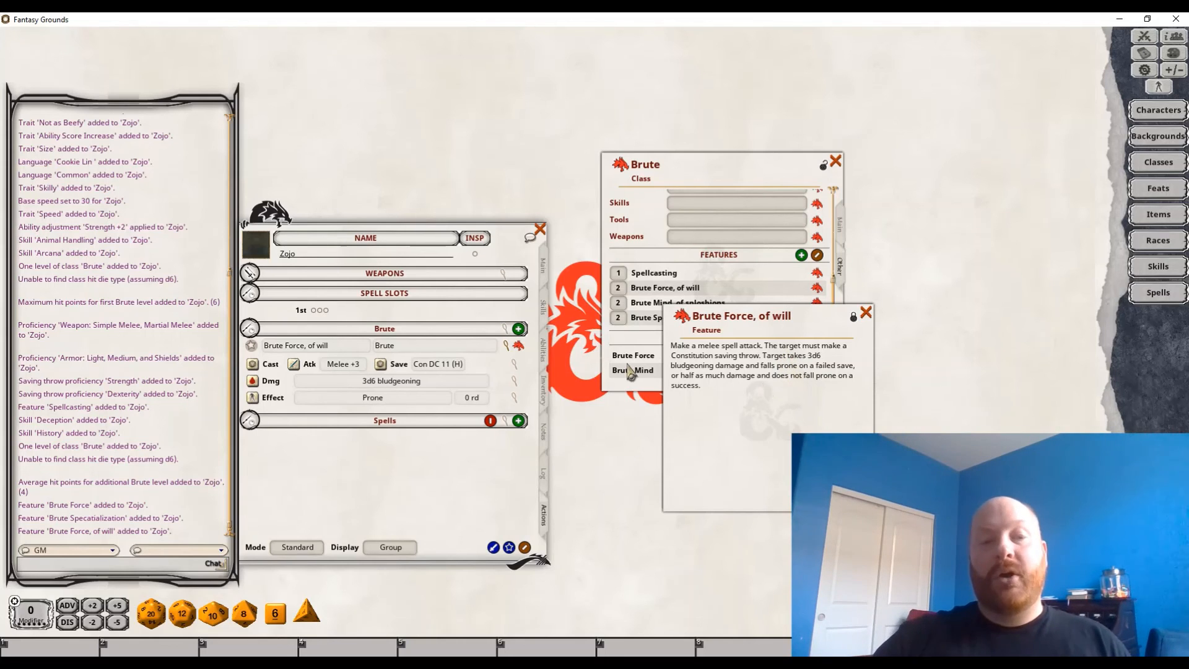
pyautogui.click(514, 364)
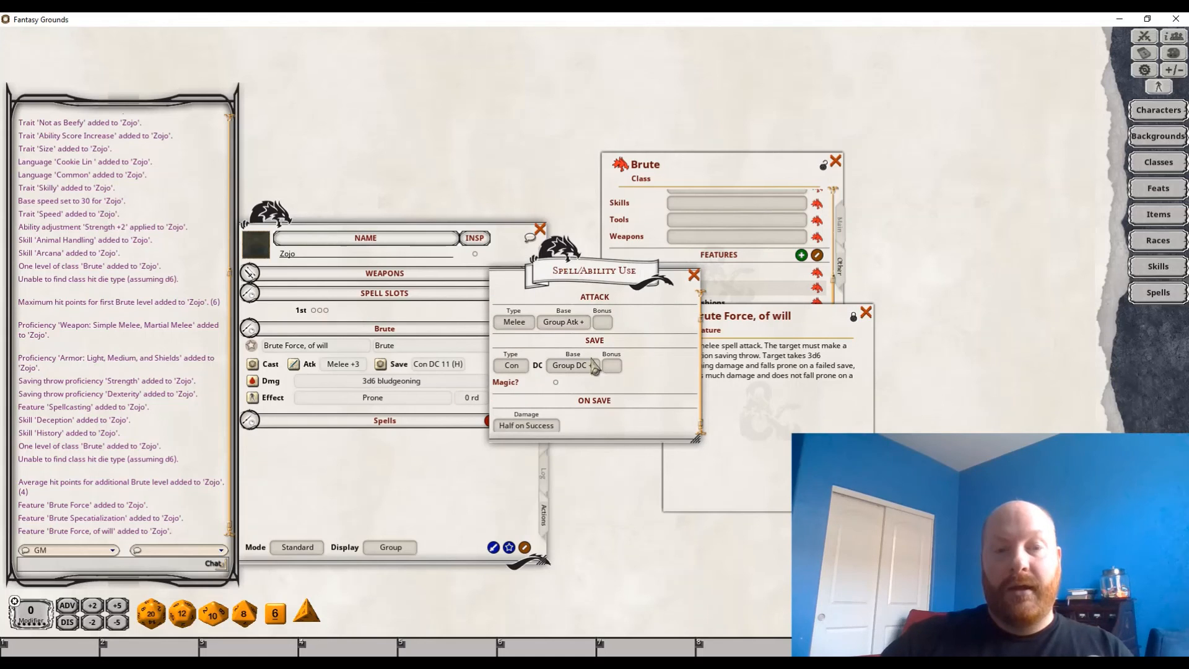
pyautogui.click(693, 276)
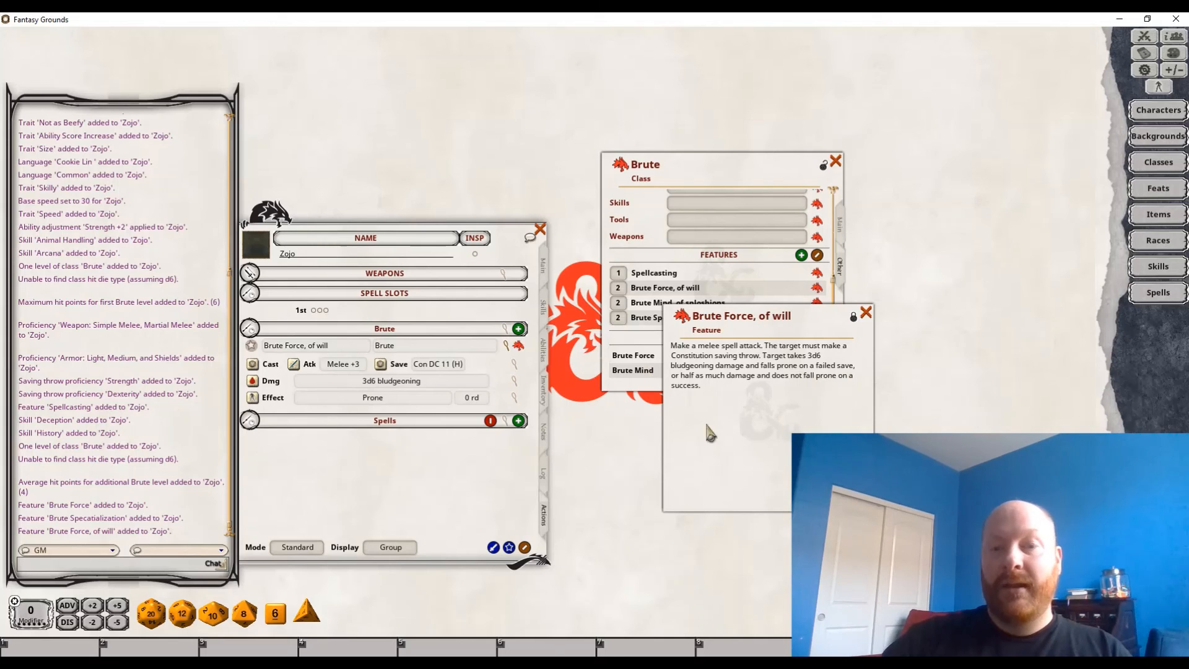
# Send the power's Prone effect to the chat, view the preset conditions in the effects list, and close the open records
pyautogui.click(253, 398)
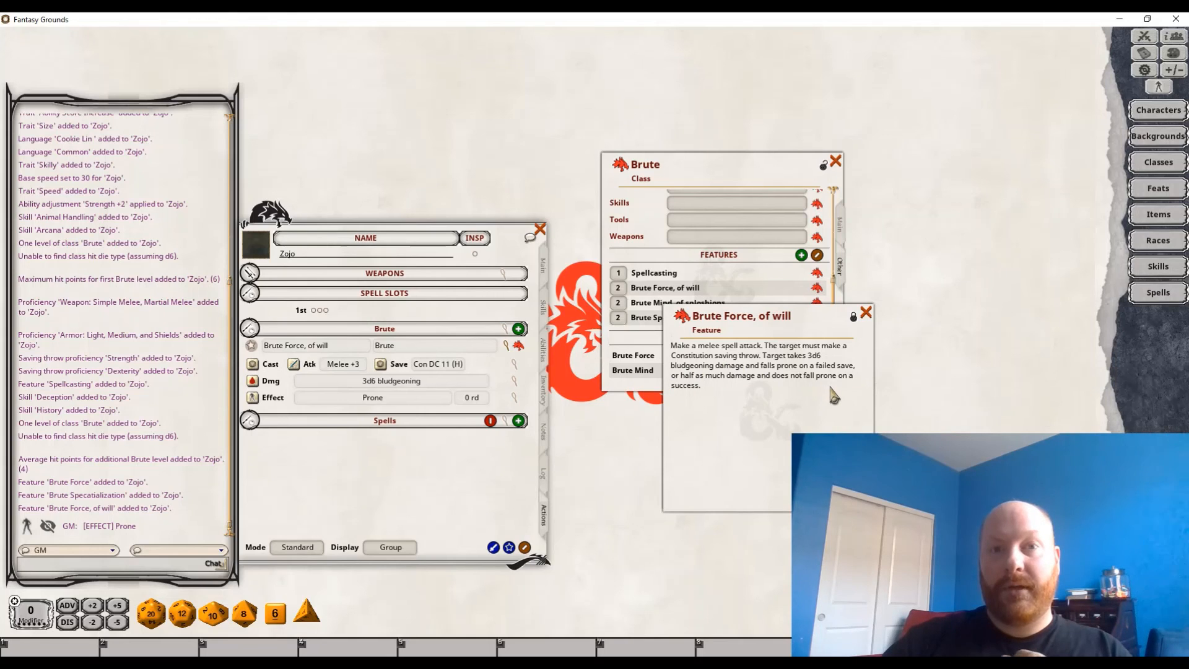
pyautogui.click(1158, 87)
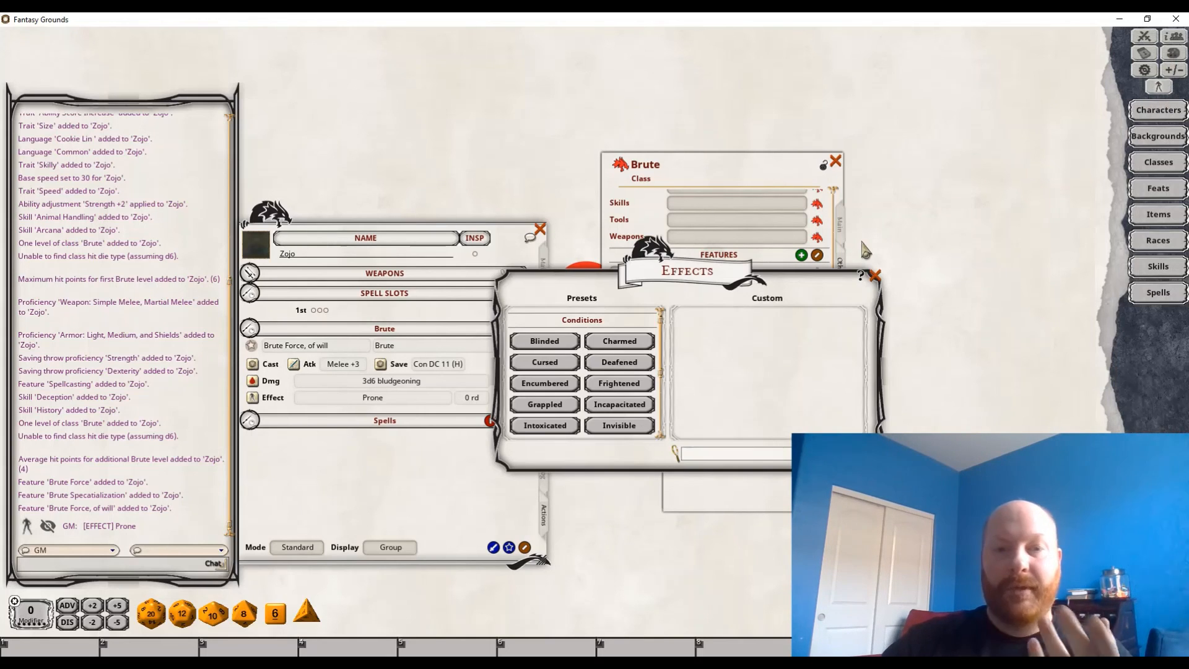
pyautogui.click(874, 275)
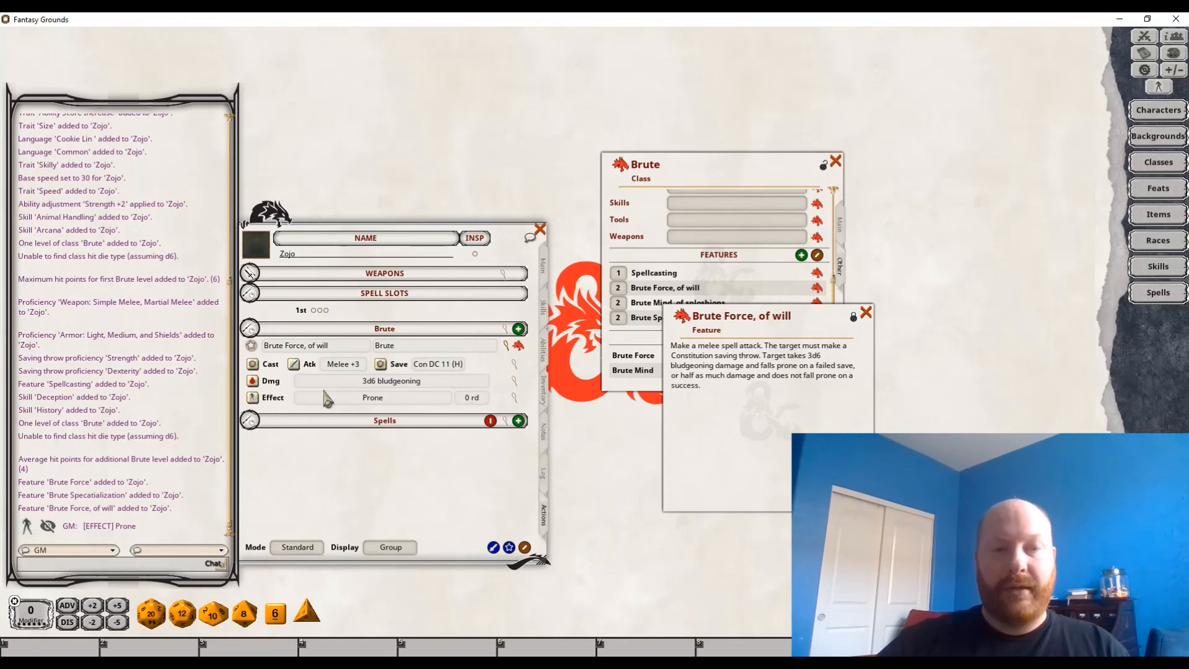
pyautogui.click(866, 312)
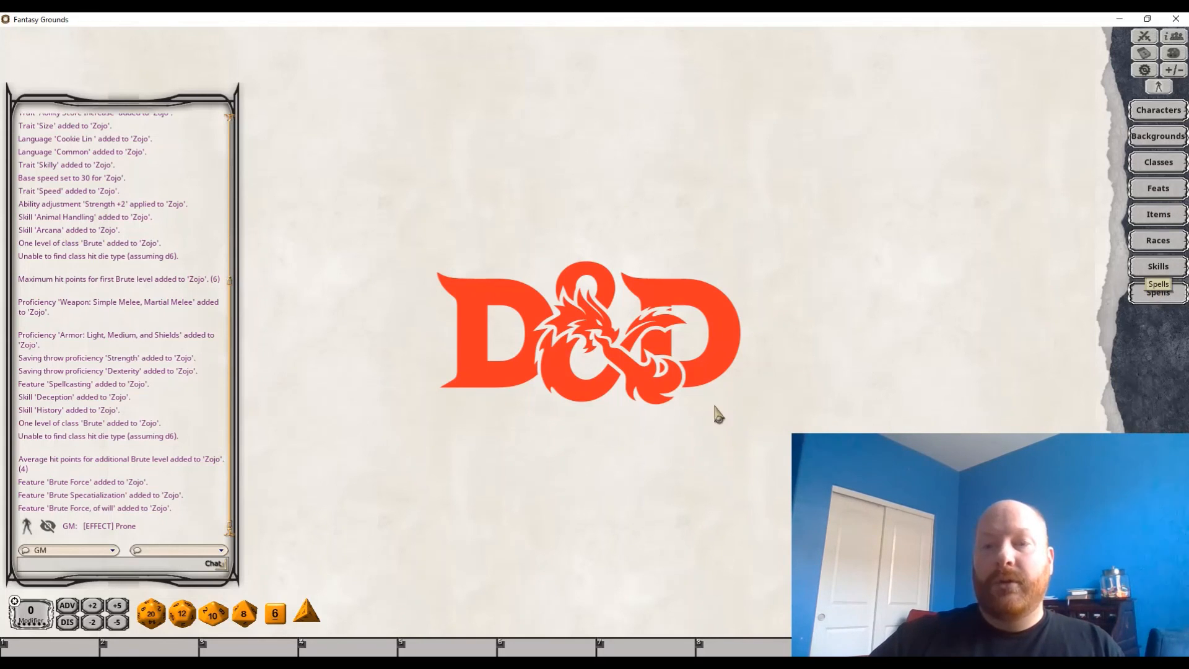
# Create a blank spell record in the spell list to inspect its fields, and delete it again
pyautogui.click(680, 429)
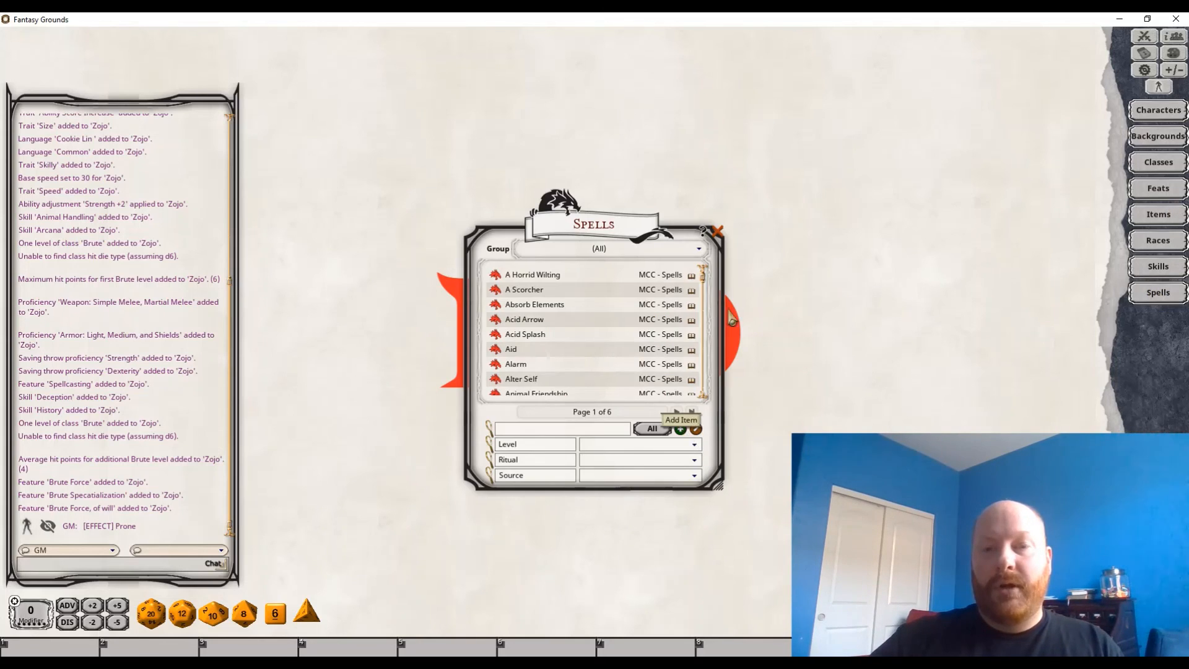
pyautogui.moveTo(665, 242); pyautogui.dragTo(545, 284)
pyautogui.scroll(-2, 813, 276)
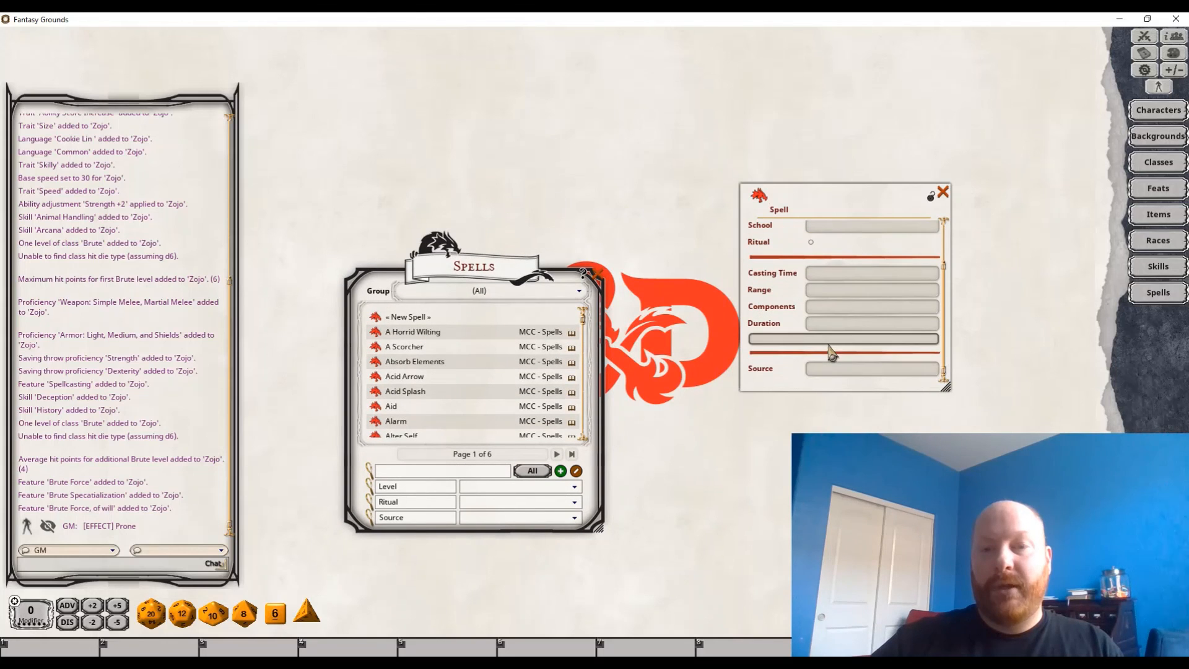
pyautogui.click(804, 340)
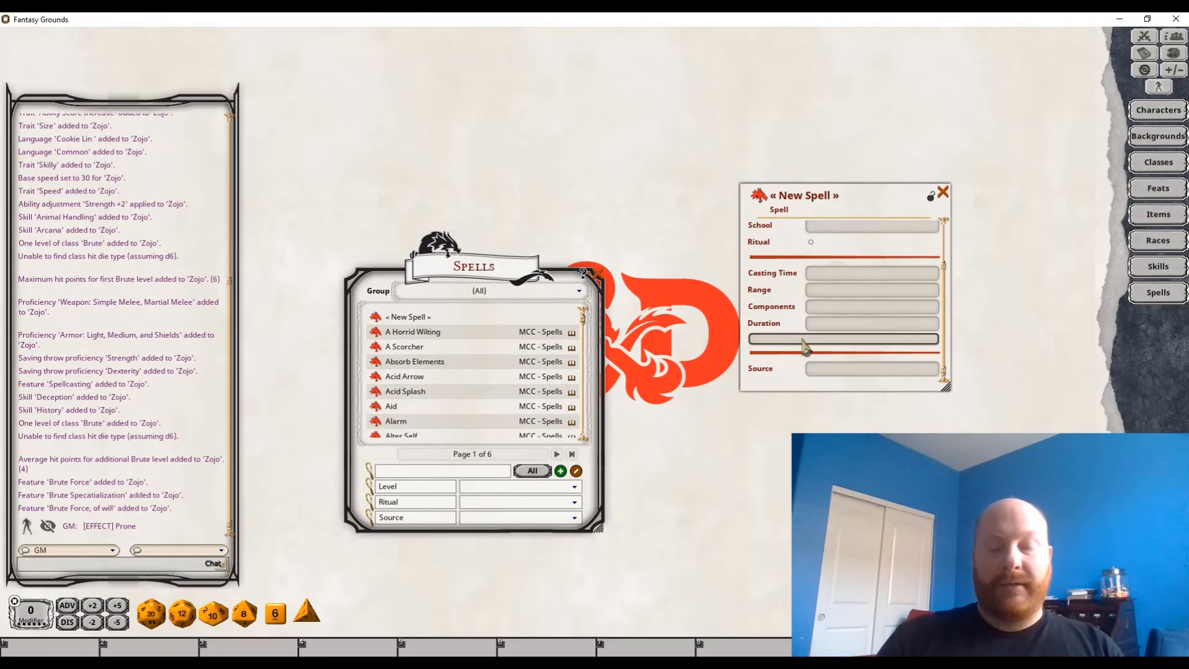
pyautogui.scroll(2, 840, 306)
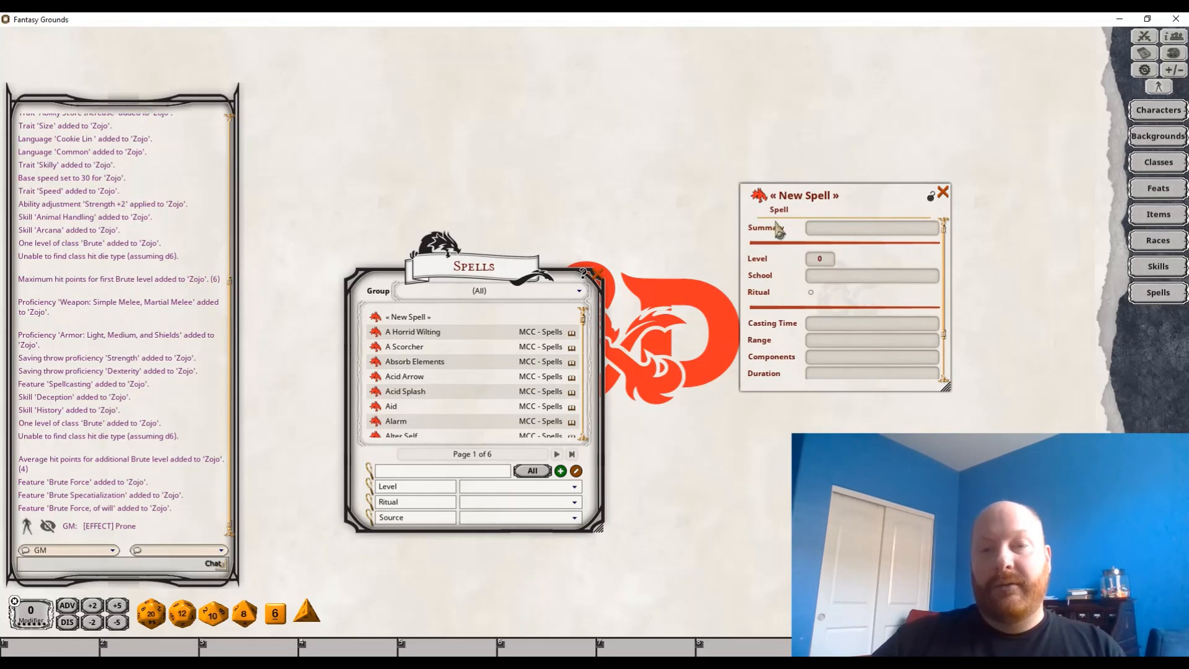
pyautogui.click(884, 339)
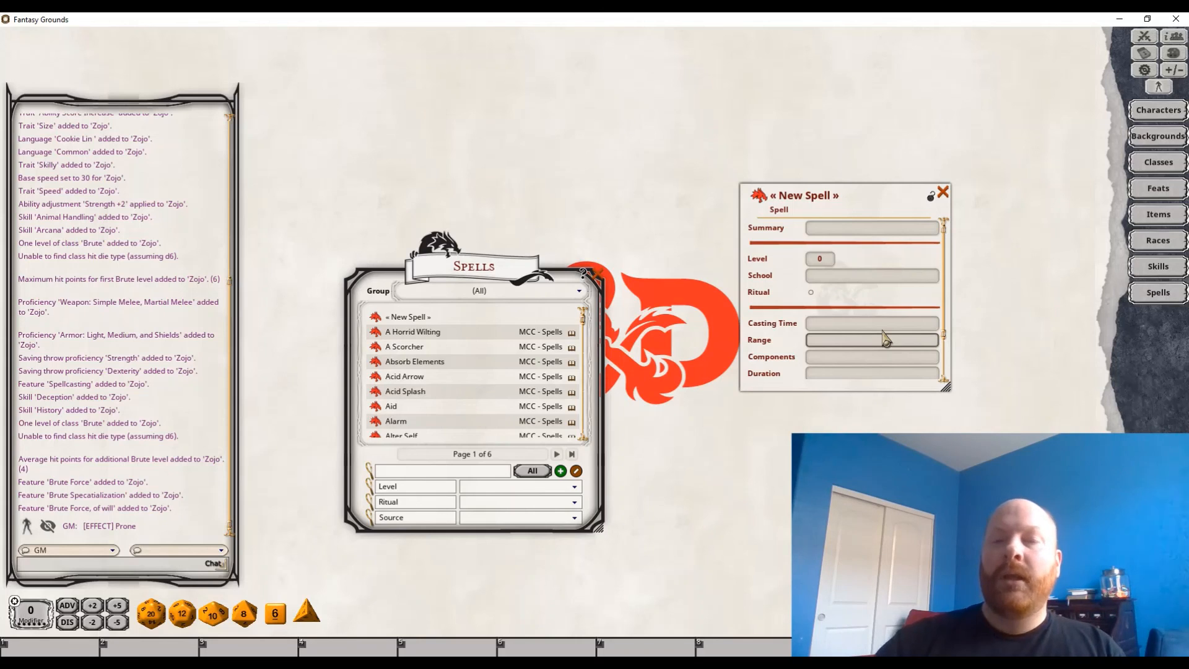
pyautogui.click(942, 192)
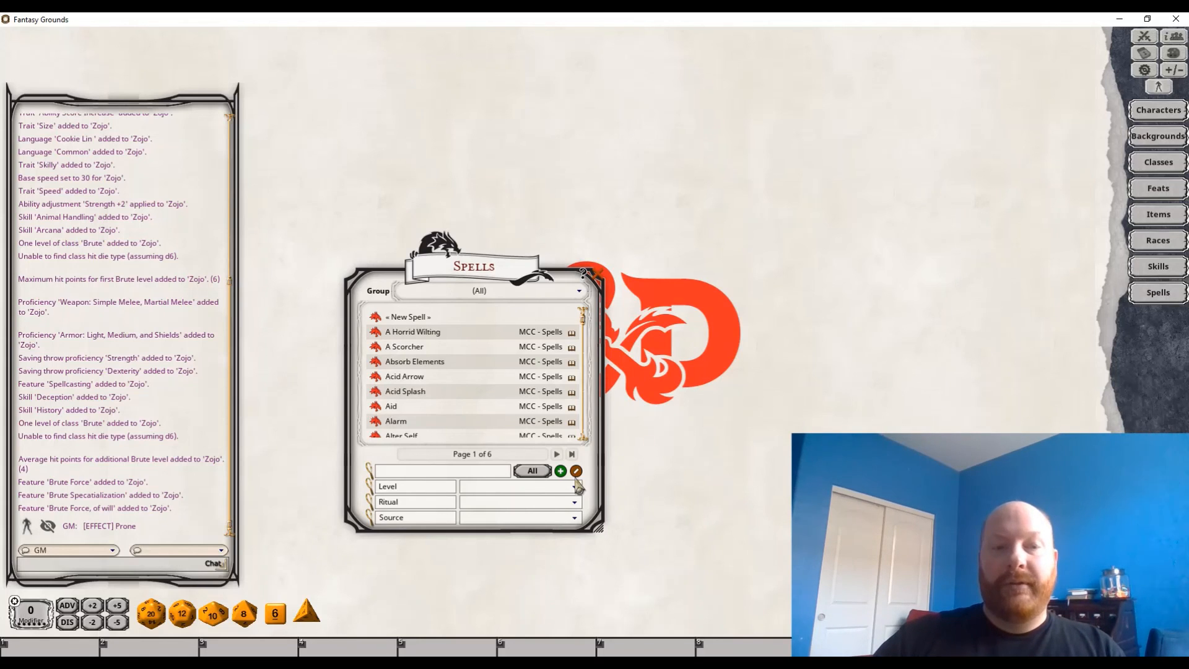
pyautogui.click(576, 470)
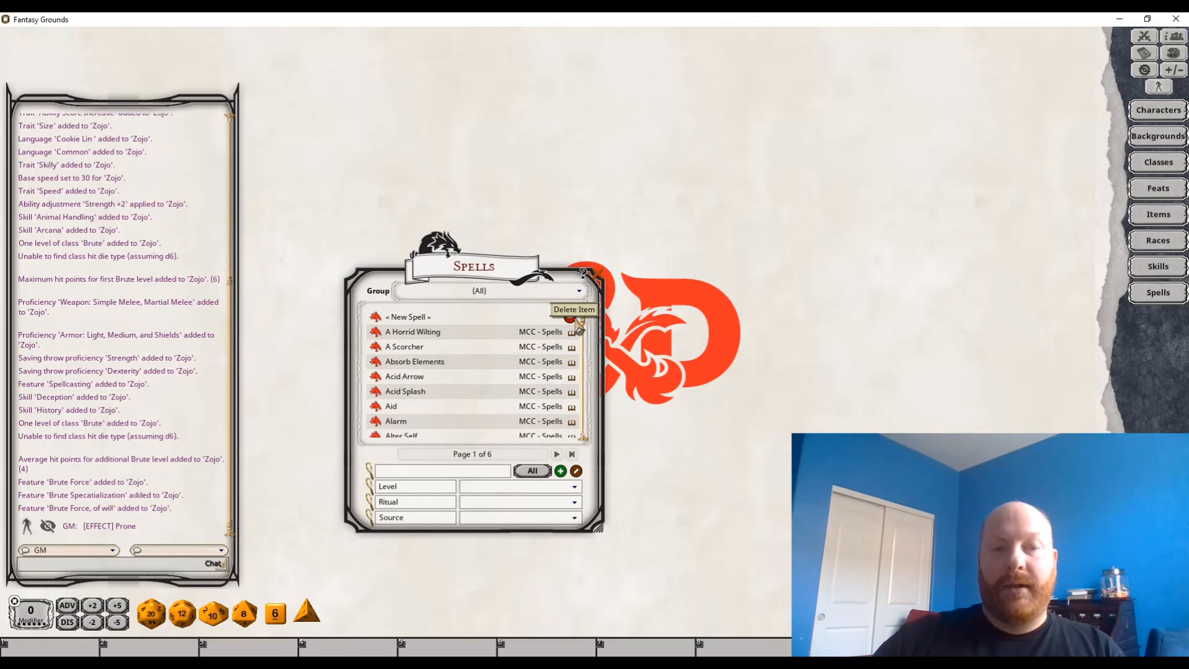
pyautogui.click(571, 317)
# Filter the spell list by the source Bard, and switch the source filter to Drunken
pyautogui.click(514, 518)
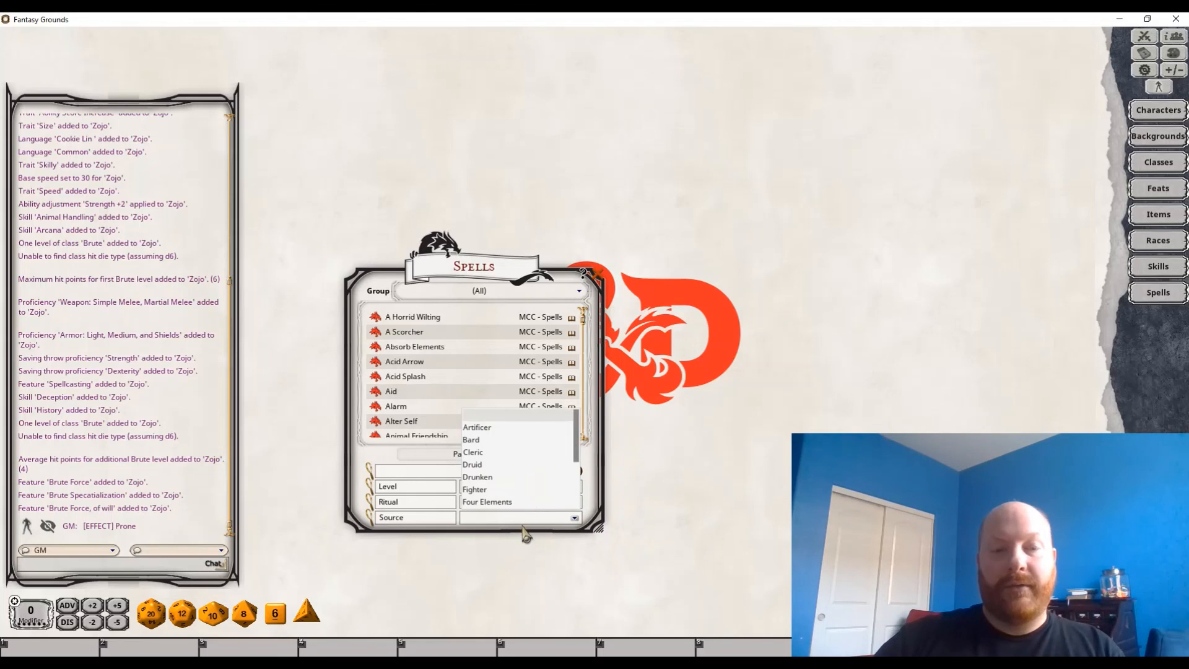
pyautogui.click(476, 440)
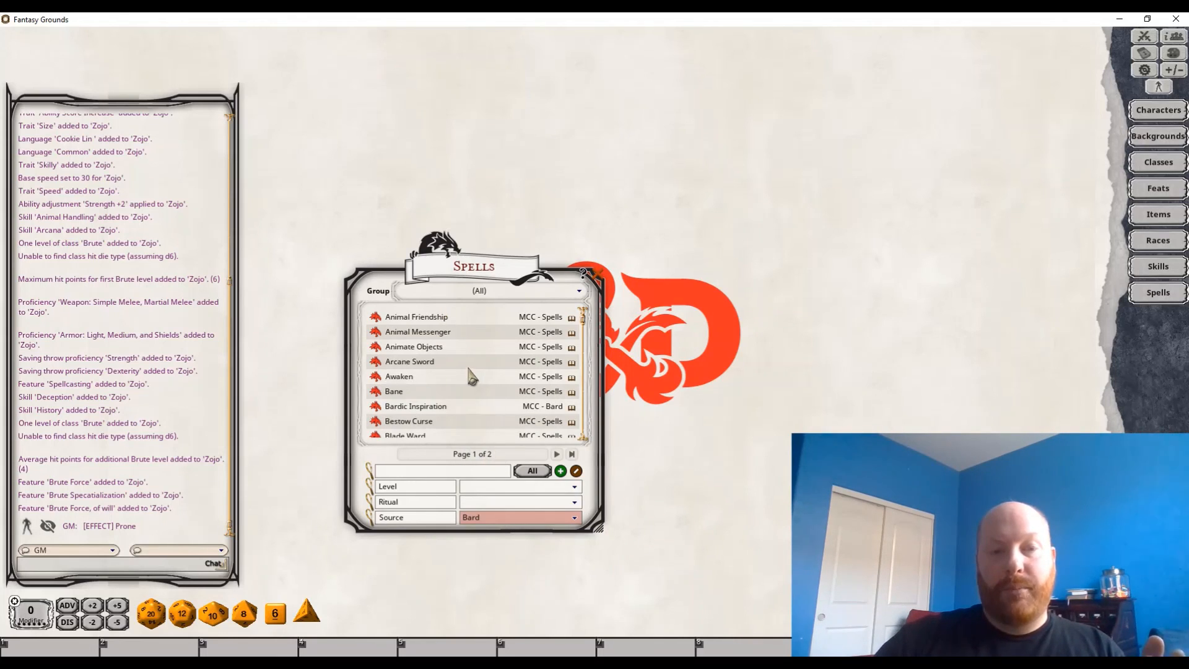
pyautogui.click(516, 518)
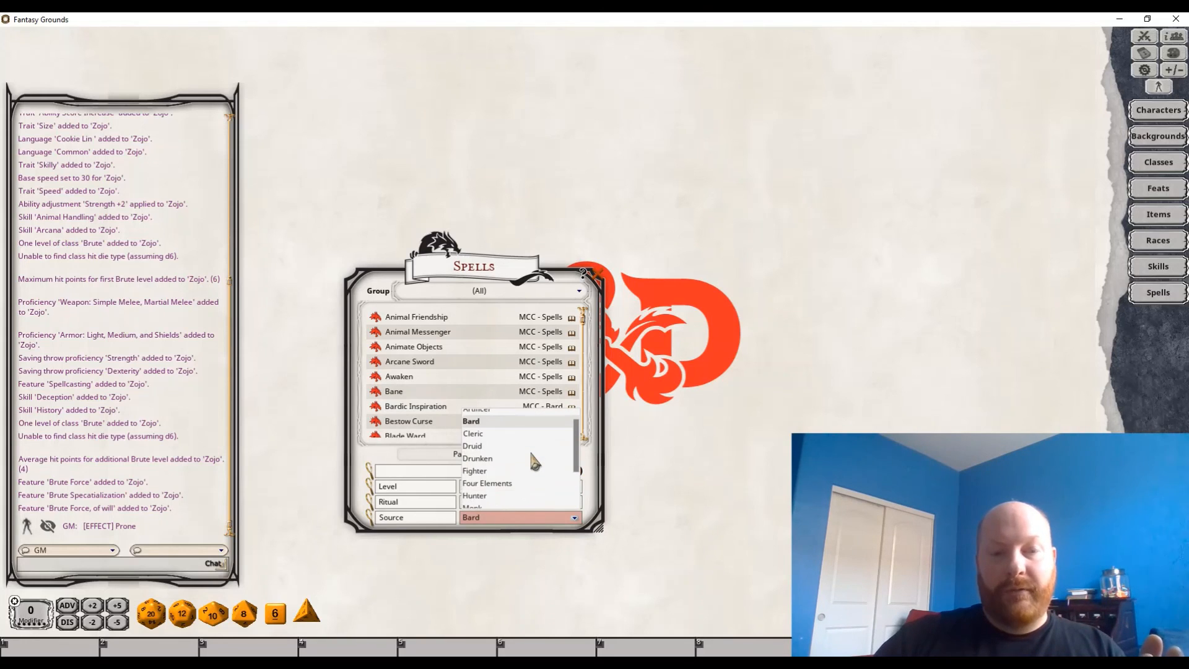
pyautogui.click(493, 460)
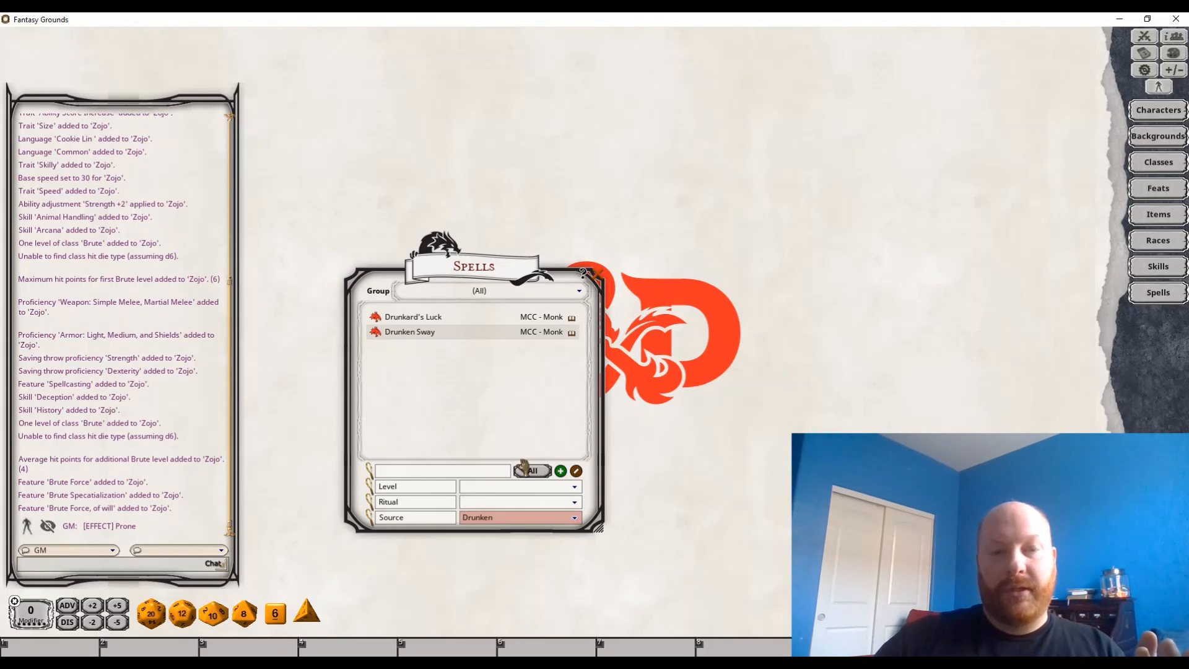
# Read the Drunken Sway and Drunkard's Luck spell records, closing each one
pyautogui.click(411, 334)
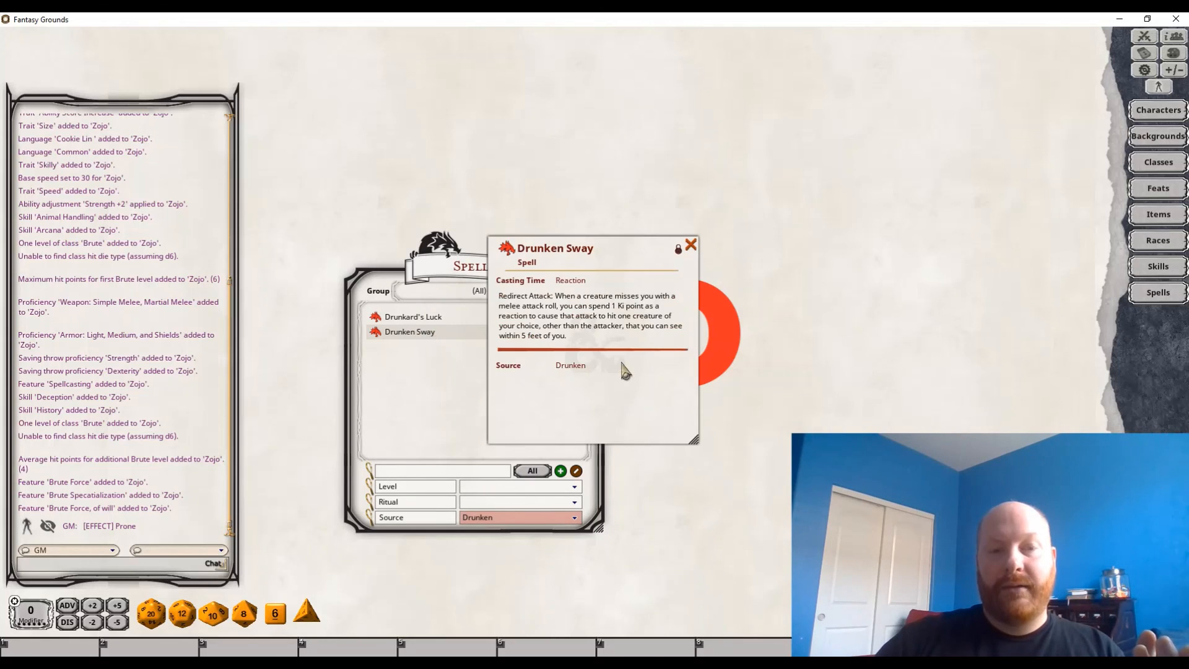
pyautogui.click(690, 246)
pyautogui.click(439, 319)
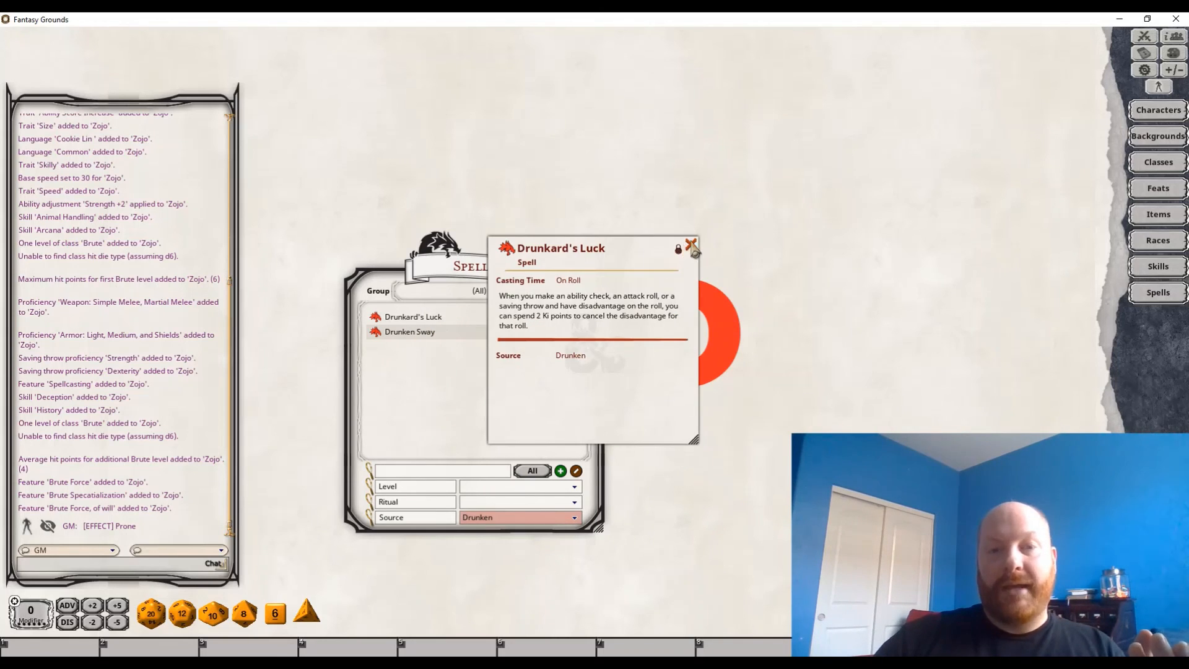
pyautogui.click(688, 245)
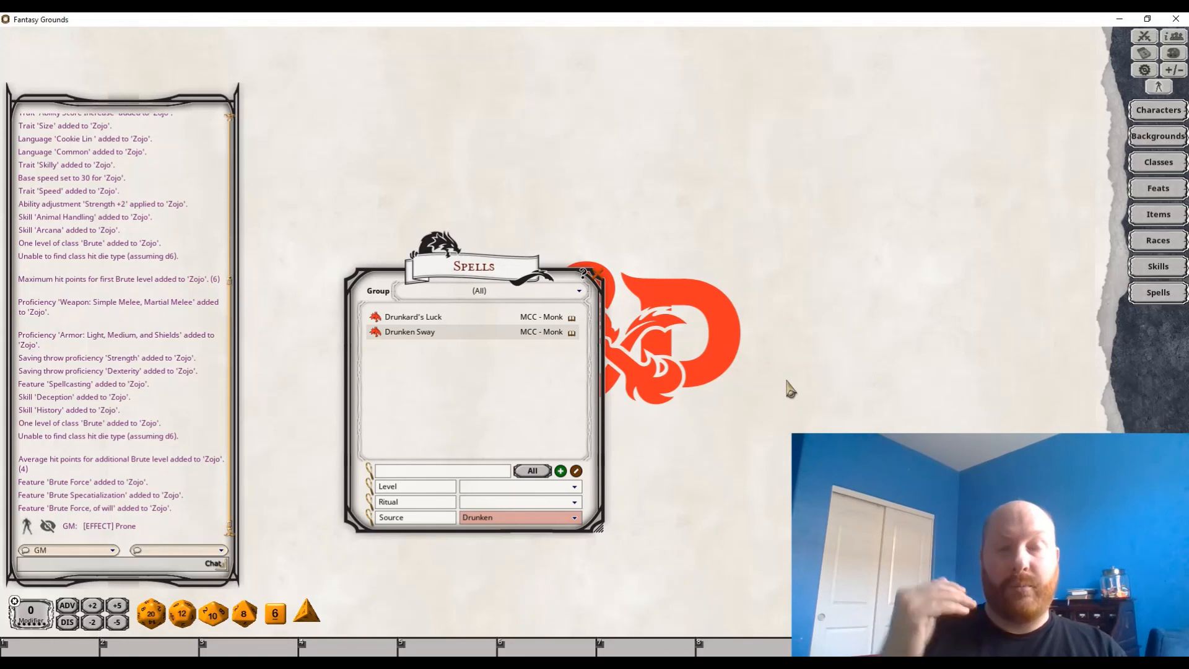